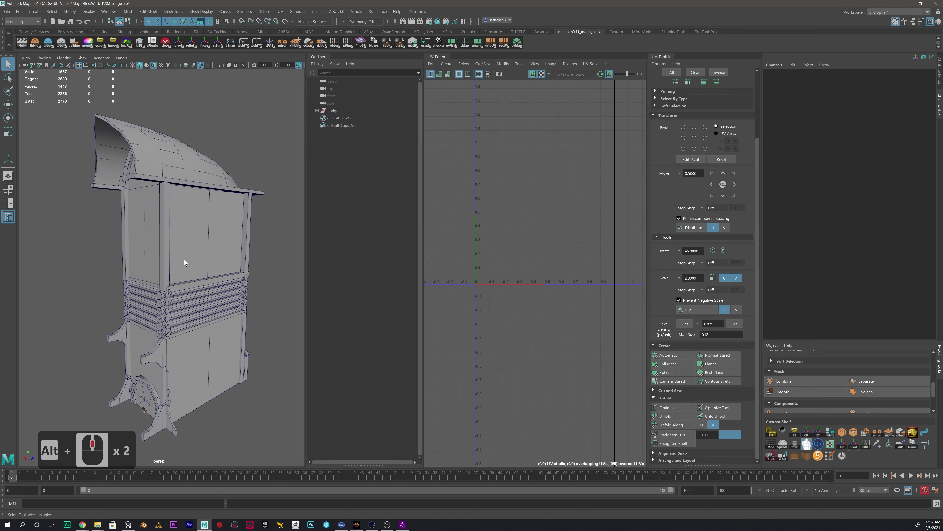
# Expand the Lodge group and its SM_Walls, SM_WoodLogs, SM_Supports and SM_Props subgroups in the Outliner
pyautogui.keyDown('alt'); pyautogui.moveTo(185, 262); pyautogui.dragTo(204, 248, button='middle'); pyautogui.keyUp('alt')
pyautogui.click(317, 110)
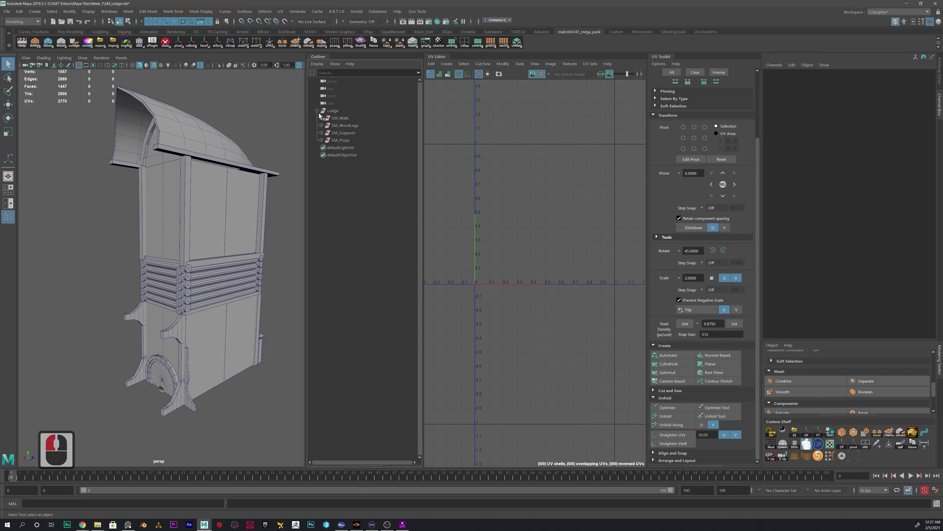
pyautogui.click(321, 117)
pyautogui.click(321, 199)
pyautogui.click(322, 236)
pyautogui.click(322, 391)
# Select the decorative support SM_Deco_Support_01 beside the front door and turn off the checker map display
pyautogui.keyDown('alt'); pyautogui.scroll(2, 179, 297); pyautogui.keyUp('alt')
pyautogui.keyDown('alt'); pyautogui.moveTo(179, 296); pyautogui.dragTo(238, 362); pyautogui.keyUp('alt')
pyautogui.keyDown('alt'); pyautogui.scroll(5, 238, 363); pyautogui.keyUp('alt')
pyautogui.keyDown('alt'); pyautogui.moveTo(209, 261); pyautogui.dragTo(196, 263, button='right'); pyautogui.keyUp('alt')
pyautogui.click(182, 286)
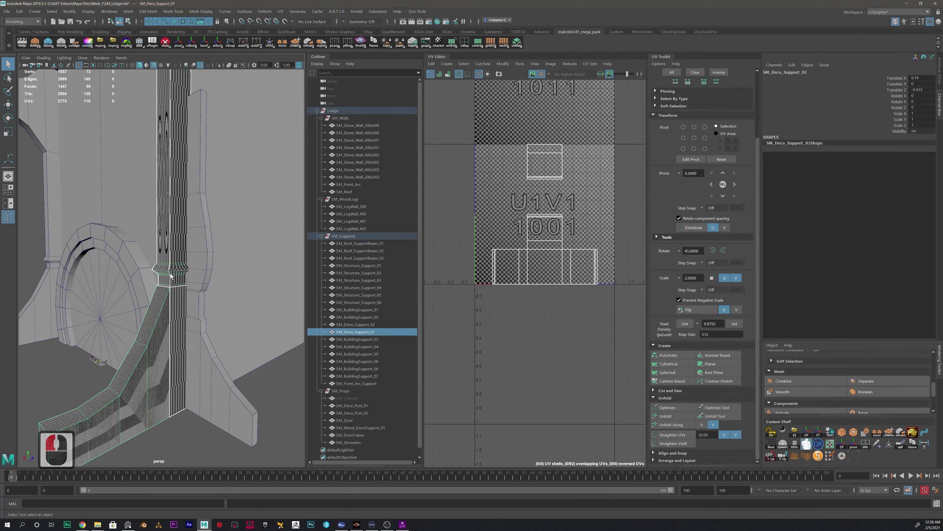
pyautogui.click(542, 74)
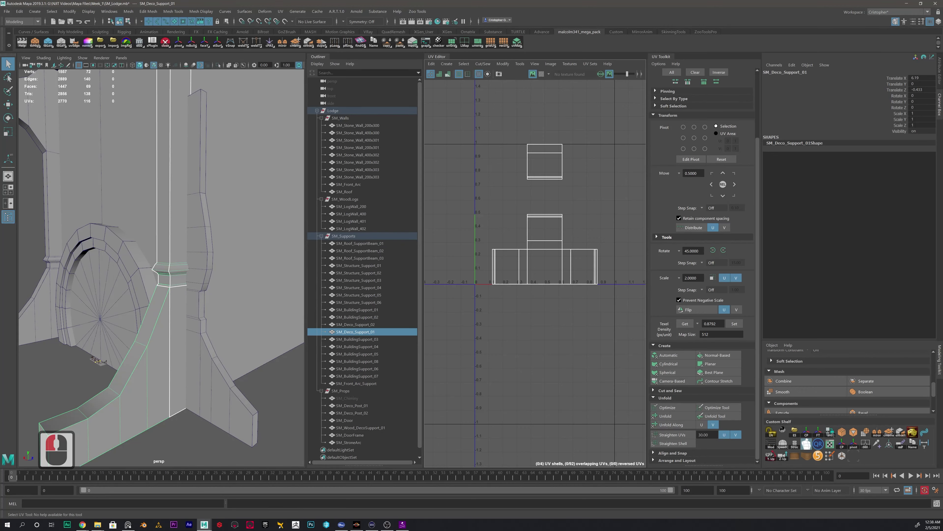
# Switch to the concept art reference and examine the lodge from its roof down to the stone base and door
pyautogui.keyDown('alt'); pyautogui.moveTo(174, 269); pyautogui.dragTo(77, 273); pyautogui.keyUp('alt')
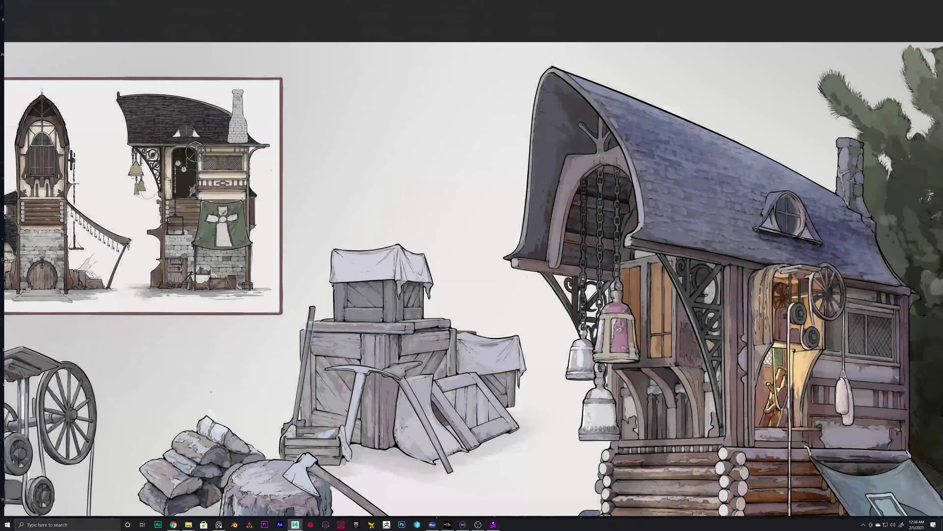
pyautogui.scroll(5, 653, 374)
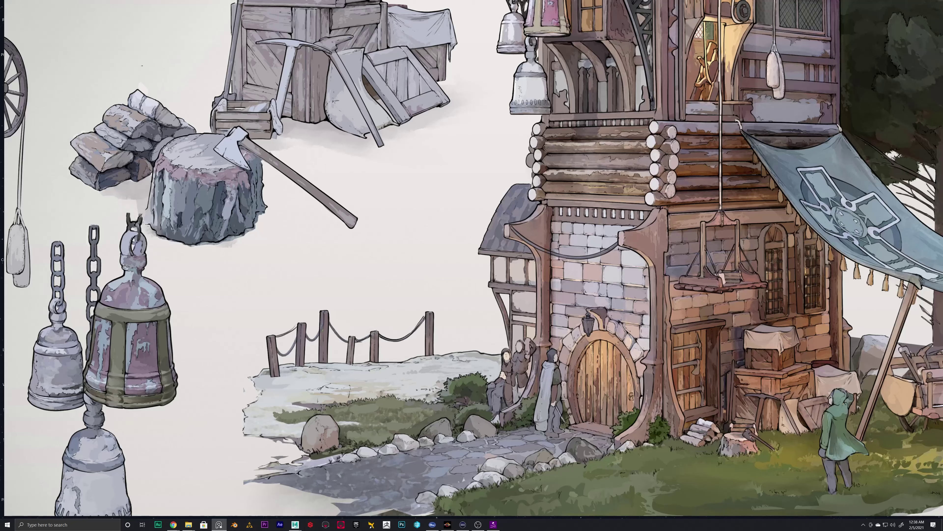
pyautogui.hotkey('alt', 'Tab')
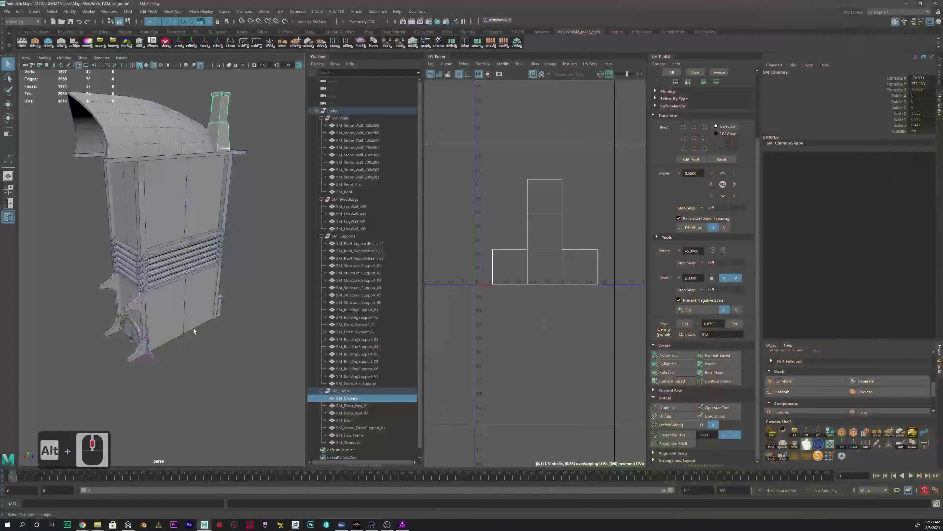
# Select the chimney and examine its shape and how its base meets the roof edge
pyautogui.keyDown('alt'); pyautogui.scroll(2, 203, 316); pyautogui.keyUp('alt')
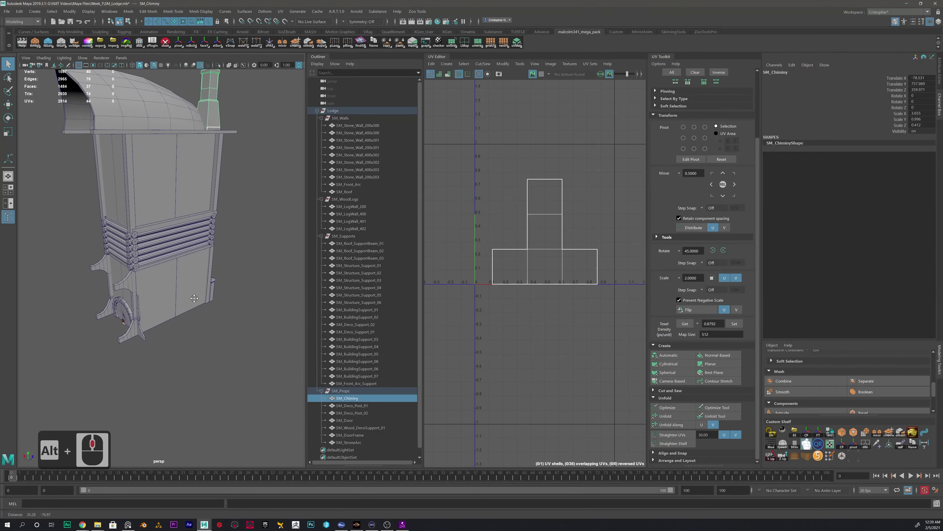
pyautogui.keyDown('alt'); pyautogui.moveTo(208, 314); pyautogui.dragTo(214, 362); pyautogui.keyUp('alt')
pyautogui.click(214, 362)
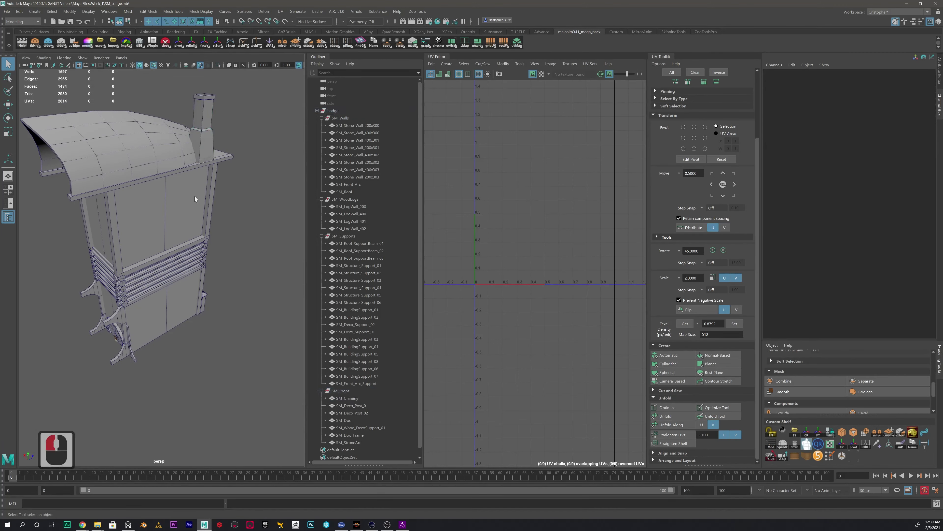
pyautogui.doubleClick(203, 127)
pyautogui.keyDown('alt'); pyautogui.moveTo(262, 172); pyautogui.dragTo(276, 195, button='middle'); pyautogui.keyUp('alt')
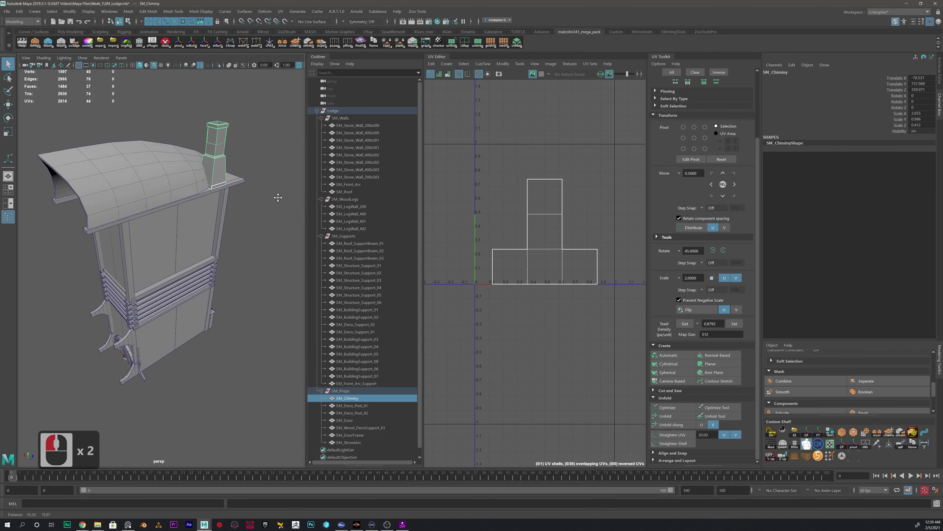
pyautogui.keyDown('alt'); pyautogui.scroll(6, 263, 193); pyautogui.keyUp('alt')
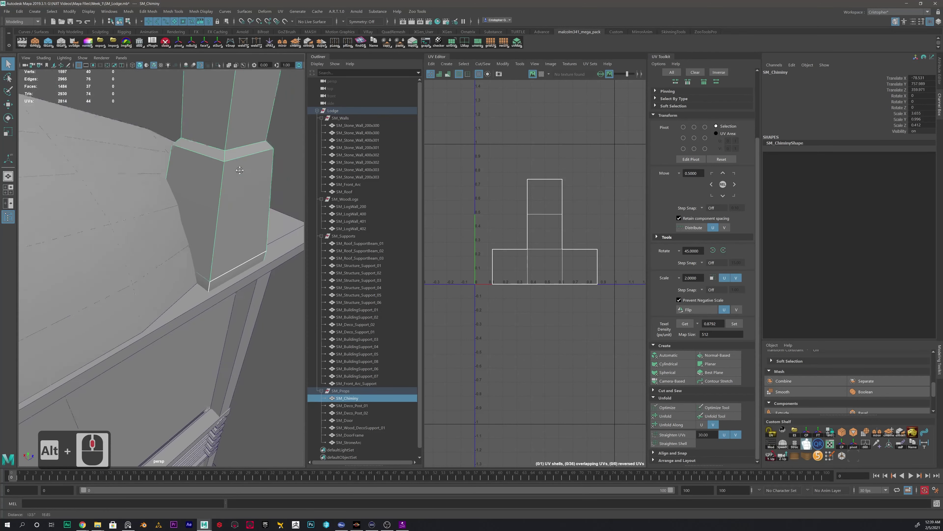
pyautogui.keyDown('alt'); pyautogui.scroll(-2, 148, 319); pyautogui.keyUp('alt')
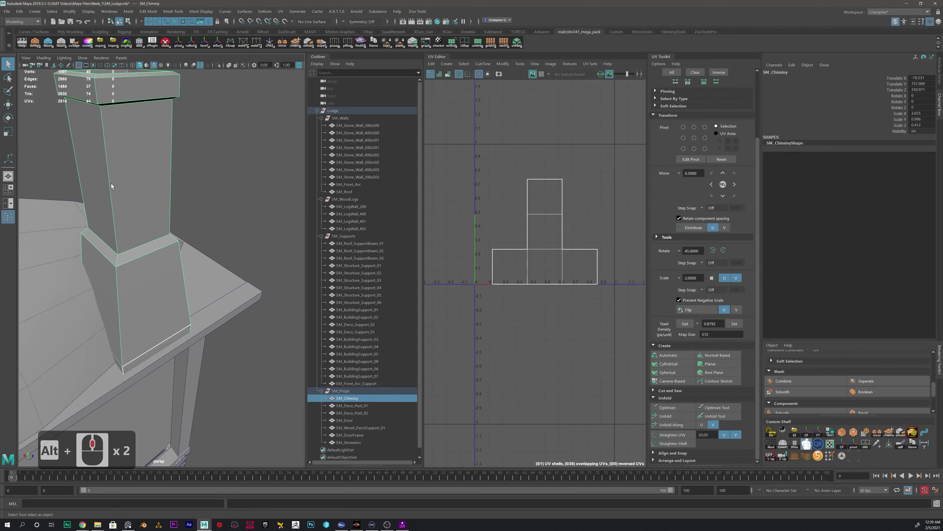
pyautogui.keyDown('alt'); pyautogui.moveTo(101, 100); pyautogui.dragTo(145, 214, button='middle'); pyautogui.keyUp('alt')
pyautogui.keyDown('alt'); pyautogui.moveTo(177, 331); pyautogui.dragTo(204, 238, button='middle'); pyautogui.keyUp('alt')
pyautogui.keyDown('alt'); pyautogui.moveTo(234, 306); pyautogui.dragTo(254, 212, button='middle'); pyautogui.keyUp('alt')
pyautogui.keyDown('alt'); pyautogui.moveTo(254, 211); pyautogui.dragTo(193, 292); pyautogui.keyUp('alt')
pyautogui.click(215, 276)
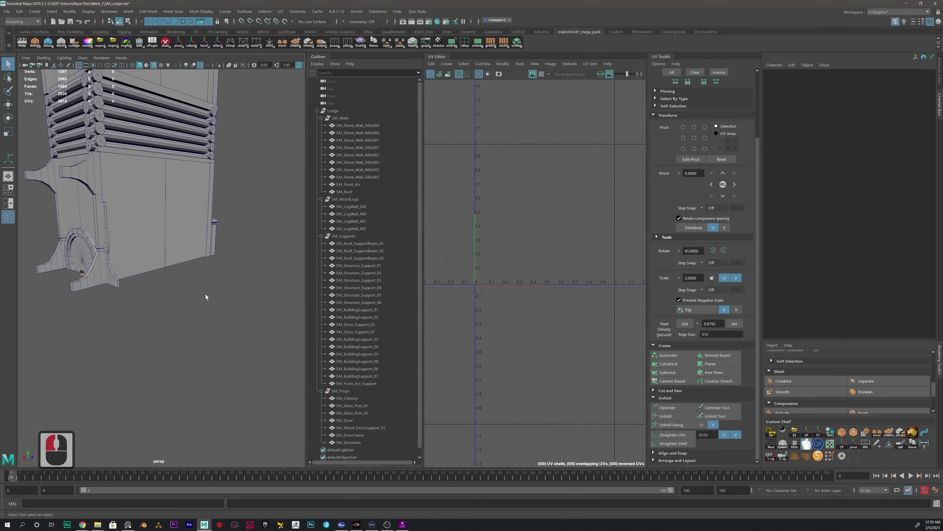
# Create a polygon cube, move it out beside the lodge and scale it up uniformly to about 123.6
pyautogui.keyDown('shift'); pyautogui.moveTo(198, 280); pyautogui.dragTo(137, 272, button='right'); pyautogui.keyUp('shift')
pyautogui.press('w')
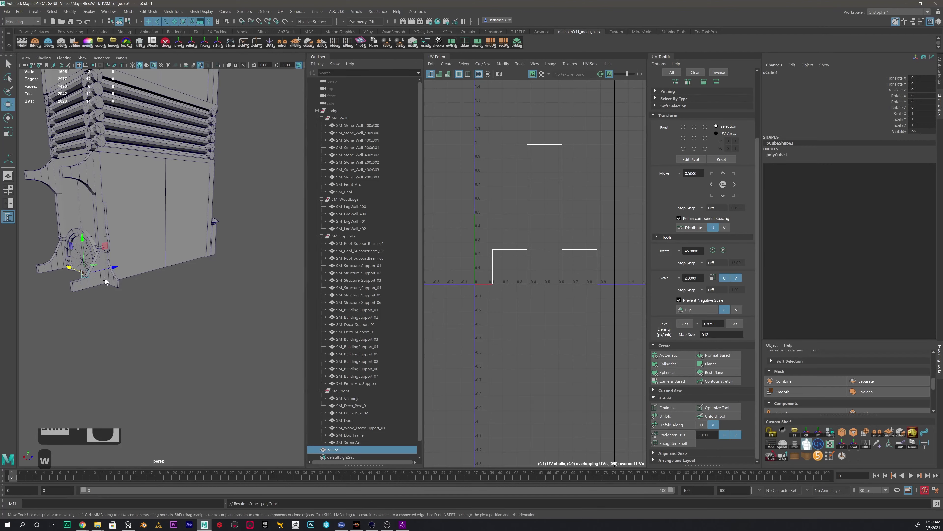
pyautogui.moveTo(71, 265); pyautogui.dragTo(265, 312)
pyautogui.press('r')
pyautogui.click(266, 294)
pyautogui.click(212, 285)
# Extrude the cube's top face inward to a local scale of 0.717, and extrude it again downward to hollow the cube
pyautogui.moveTo(212, 285); pyautogui.dragTo(212, 304, button='right')
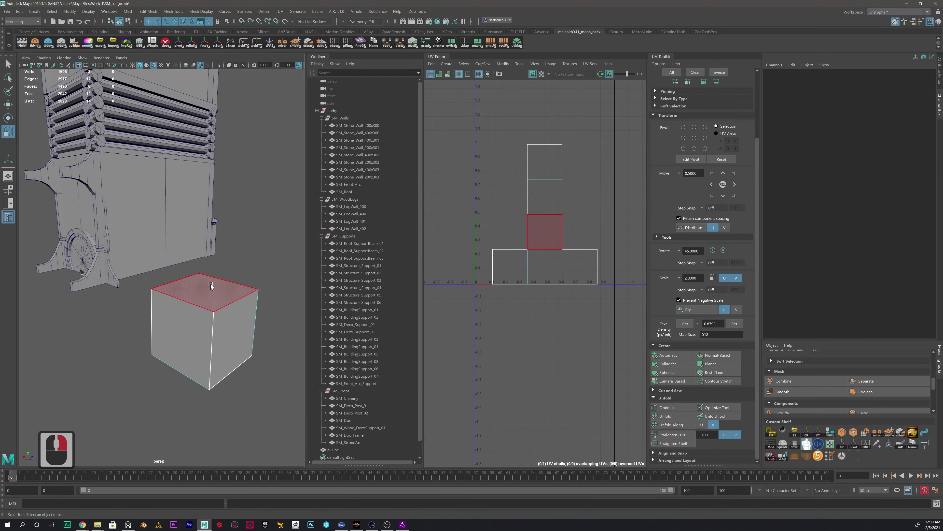
pyautogui.click(210, 285)
pyautogui.moveTo(249, 265); pyautogui.dragTo(249, 267, button='right')
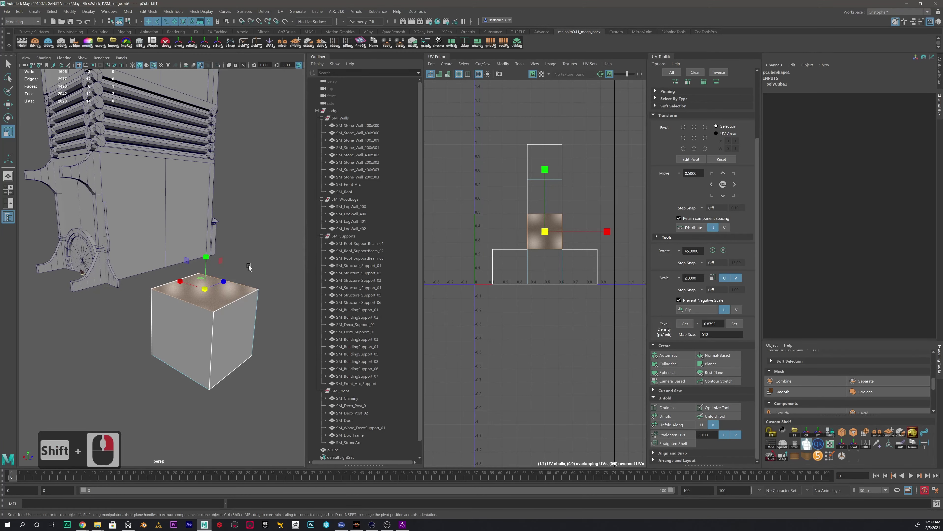
pyautogui.keyDown('alt'); pyautogui.moveTo(249, 268); pyautogui.dragTo(241, 275); pyautogui.keyUp('alt')
pyautogui.click(200, 285)
pyautogui.moveTo(199, 311); pyautogui.dragTo(194, 311)
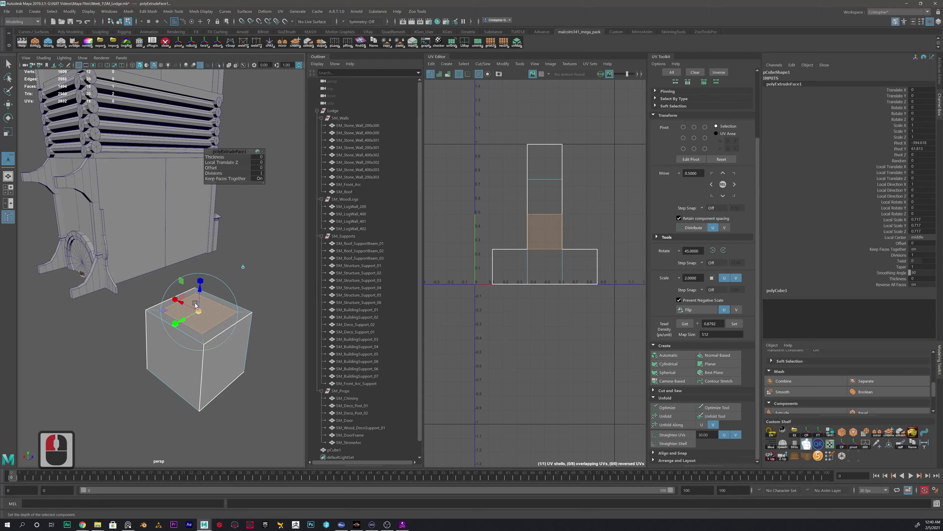
pyautogui.press('g')
pyautogui.moveTo(199, 291); pyautogui.dragTo(199, 322)
# Select the hollowed test cube as an object and delete it
pyautogui.keyDown('alt'); pyautogui.moveTo(209, 315); pyautogui.dragTo(172, 284); pyautogui.keyUp('alt')
pyautogui.keyDown('alt'); pyautogui.scroll(4, 155, 247); pyautogui.keyUp('alt')
pyautogui.keyDown('alt'); pyautogui.moveTo(187, 337); pyautogui.dragTo(189, 314); pyautogui.keyUp('alt')
pyautogui.keyDown('alt'); pyautogui.moveTo(189, 313); pyautogui.dragTo(189, 247, button='middle'); pyautogui.keyUp('alt')
pyautogui.press('w')
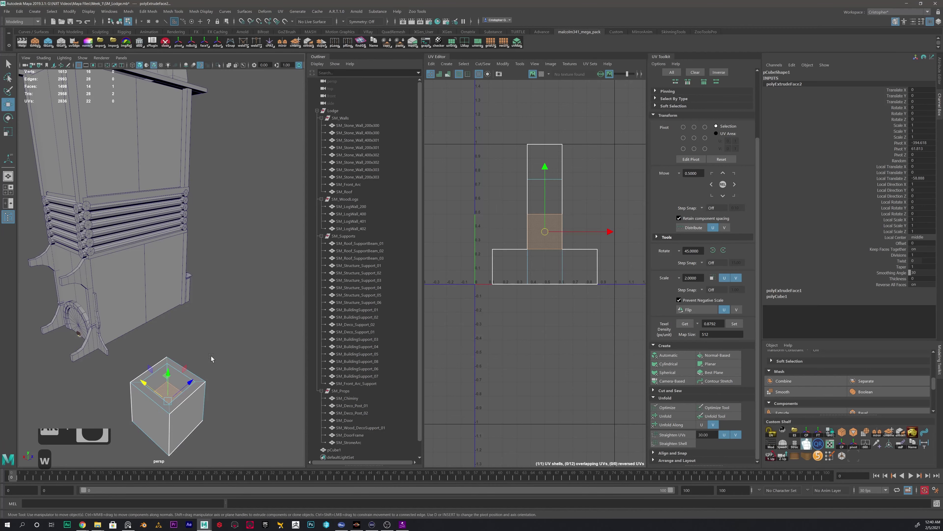
pyautogui.click(212, 359)
pyautogui.moveTo(190, 408); pyautogui.dragTo(226, 314, button='right')
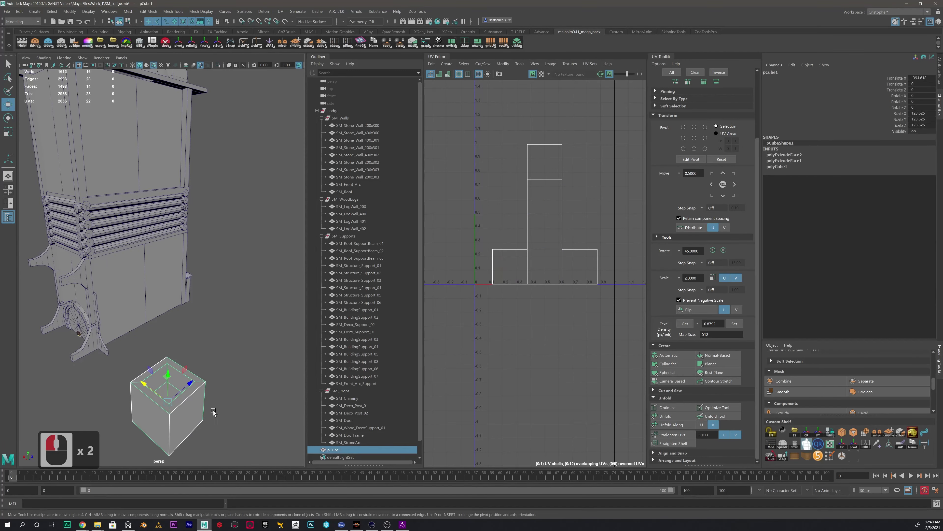
pyautogui.press('Delete')
# Select the lower stone wall SM_Stone_Wall_400x300 and the front decorative support in turn to inspect them as separate modular pieces
pyautogui.scroll(-3, 203, 263)
pyautogui.keyDown('alt'); pyautogui.moveTo(213, 240); pyautogui.dragTo(255, 293); pyautogui.keyUp('alt')
pyautogui.keyDown('alt'); pyautogui.moveTo(115, 286); pyautogui.dragTo(148, 294); pyautogui.keyUp('alt')
pyautogui.moveTo(174, 256)
pyautogui.keyDown('alt'); pyautogui.mouseDown(button='middle')
pyautogui.moveTo(191, 305)
pyautogui.moveTo(171, 257)
pyautogui.mouseUp(button='middle'); pyautogui.keyUp('alt')
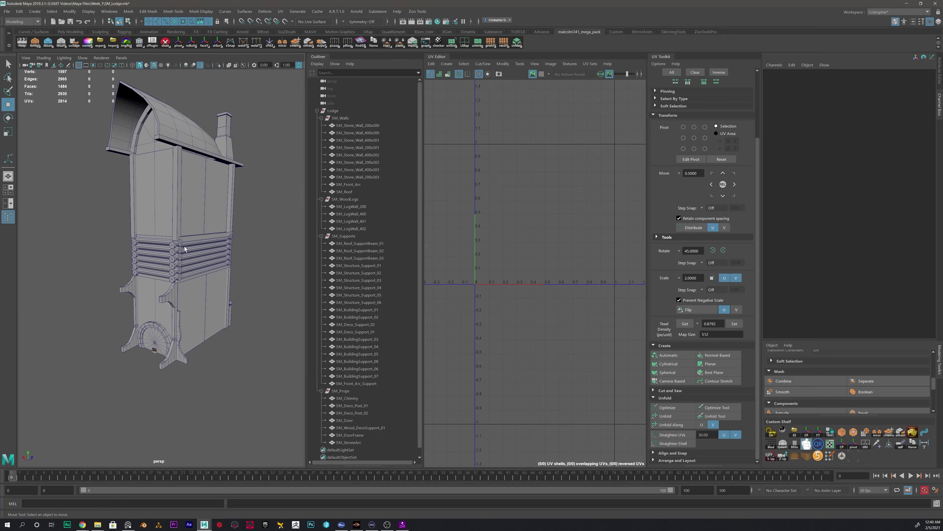
pyautogui.click(175, 296)
pyautogui.click(220, 355)
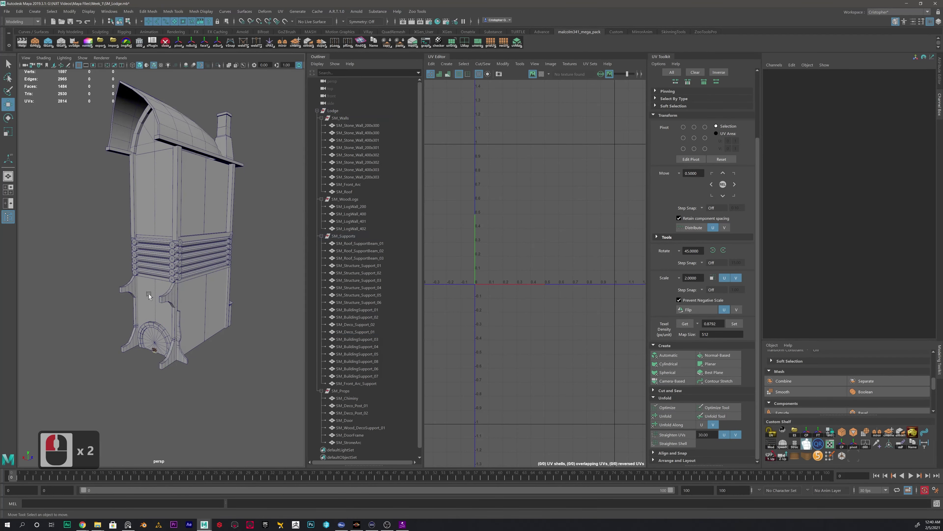
pyautogui.click(158, 297)
pyautogui.click(199, 291)
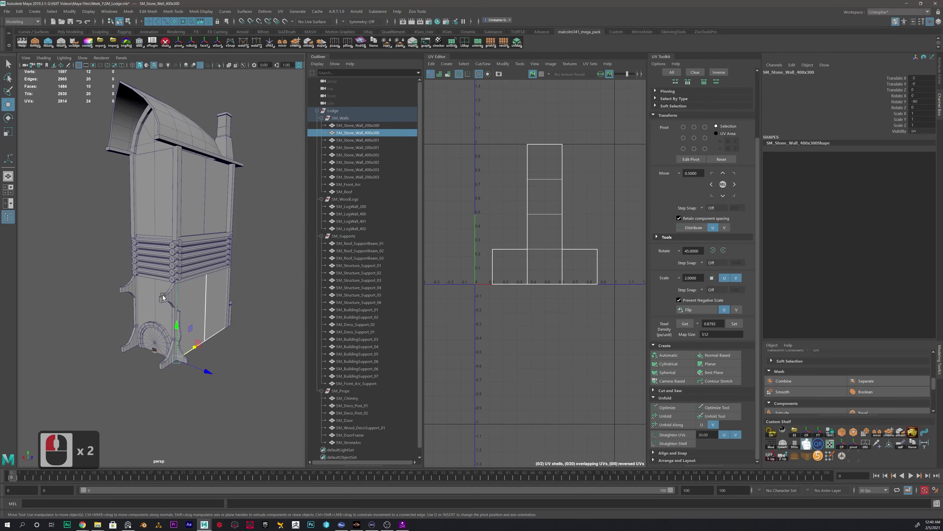
pyautogui.click(162, 299)
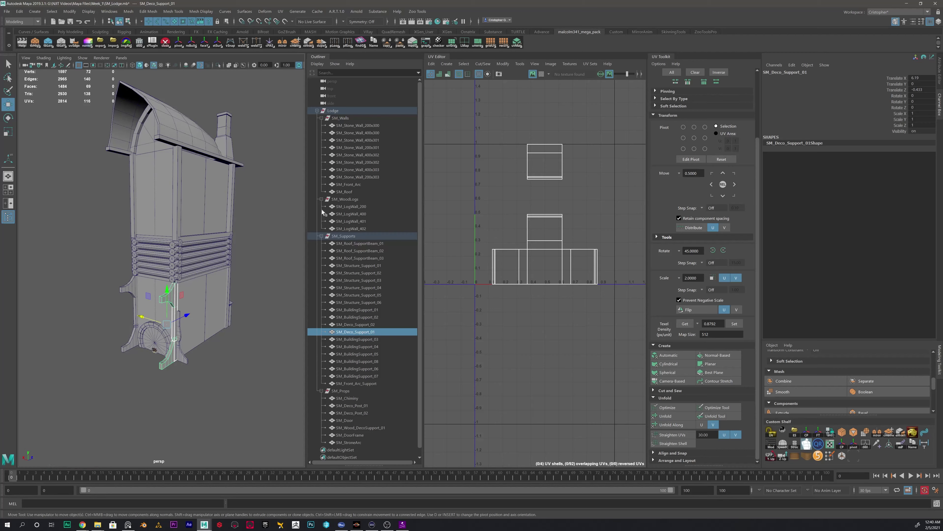
# Highlight all meshes under SM_Supports, from SM_Roof_SupportBeam_01 through SM_Front_Arc_Support, to review them on the model
pyautogui.scroll(1, 354, 319)
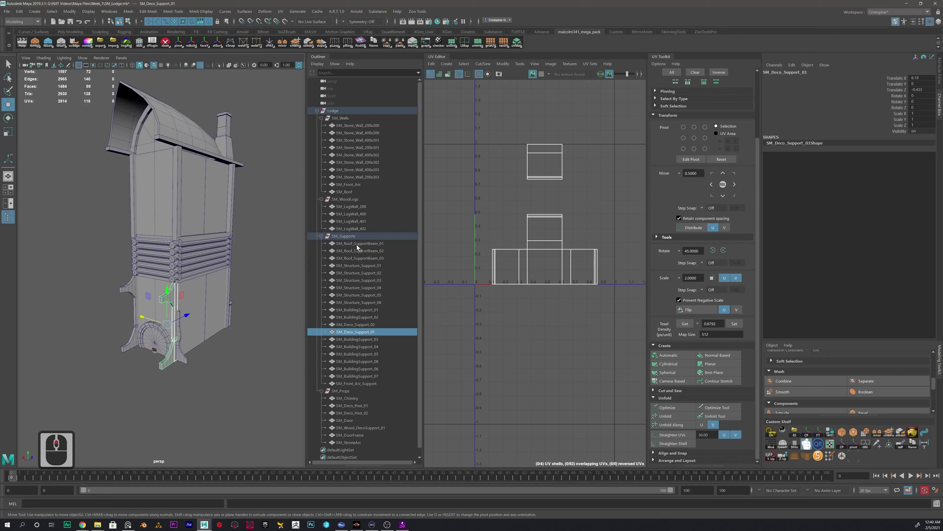
pyautogui.scroll(-1, 356, 256)
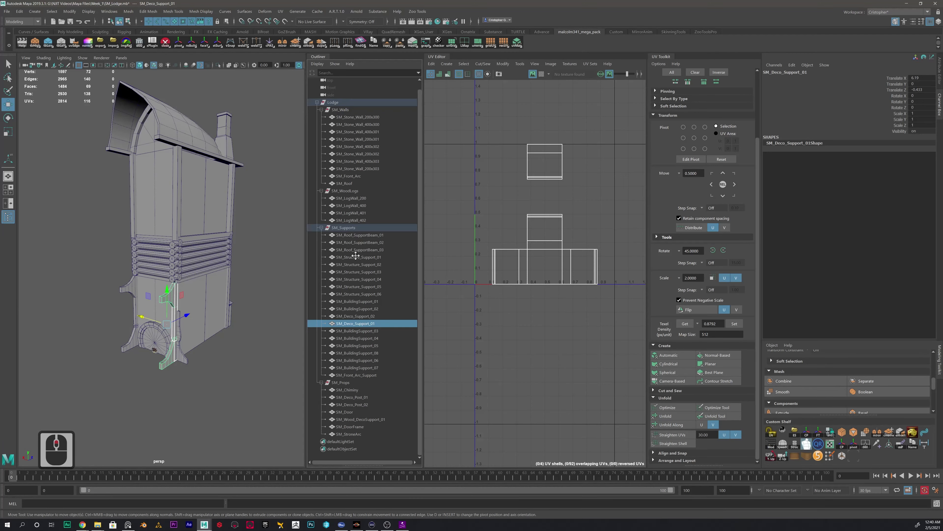
pyautogui.click(355, 361)
pyautogui.click(360, 235)
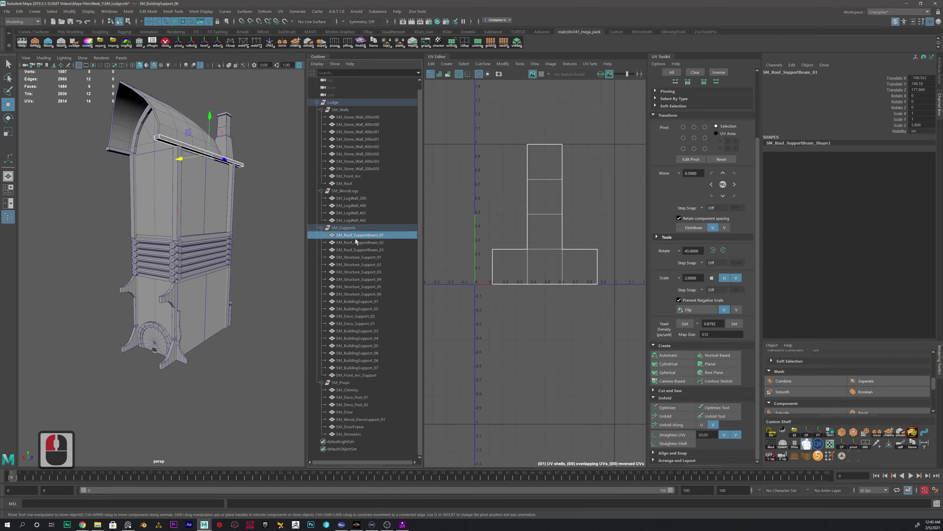
pyautogui.keyDown('shift'); pyautogui.click(360, 375); pyautogui.keyUp('shift')
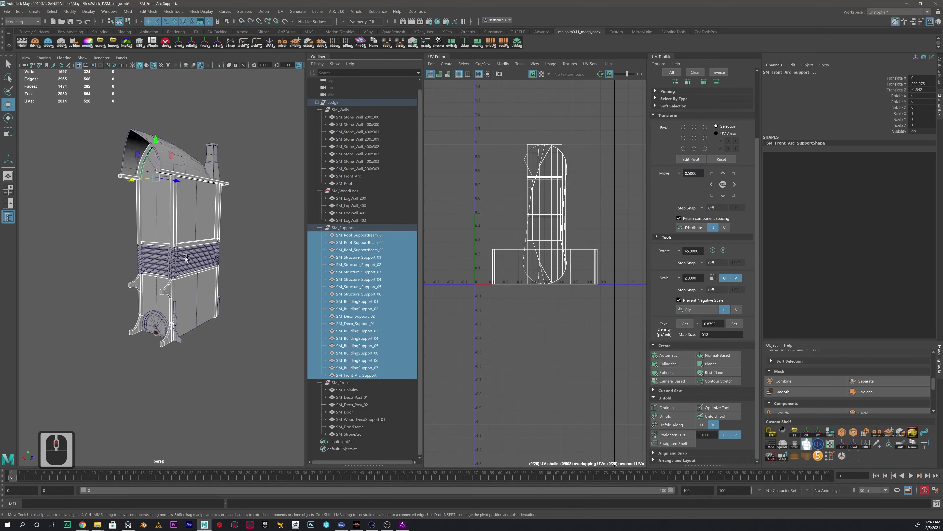
# Group the meshes SM_BuildingSupport_03 through SM_BuildingSupport_08 inside SM_Supports and check the new group's contents
pyautogui.click(353, 330)
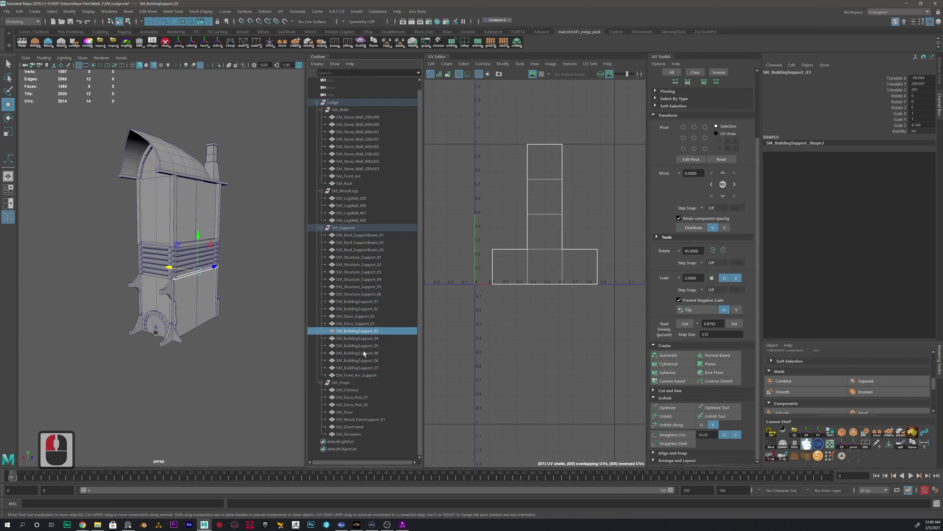
pyautogui.keyDown('shift'); pyautogui.click(356, 367); pyautogui.keyUp('shift')
pyautogui.click(358, 332)
pyautogui.keyDown('shift'); pyautogui.click(362, 367); pyautogui.keyUp('shift')
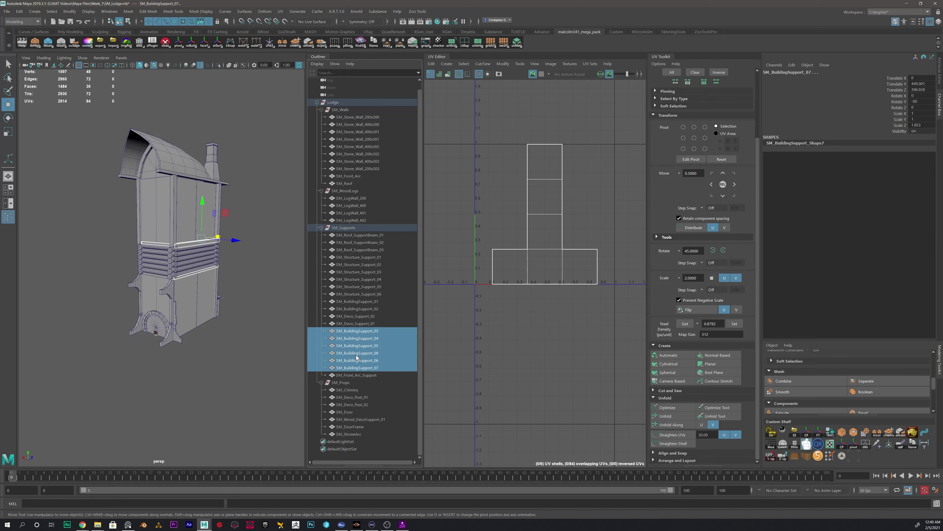
pyautogui.hotkey('ctrl', 'g')
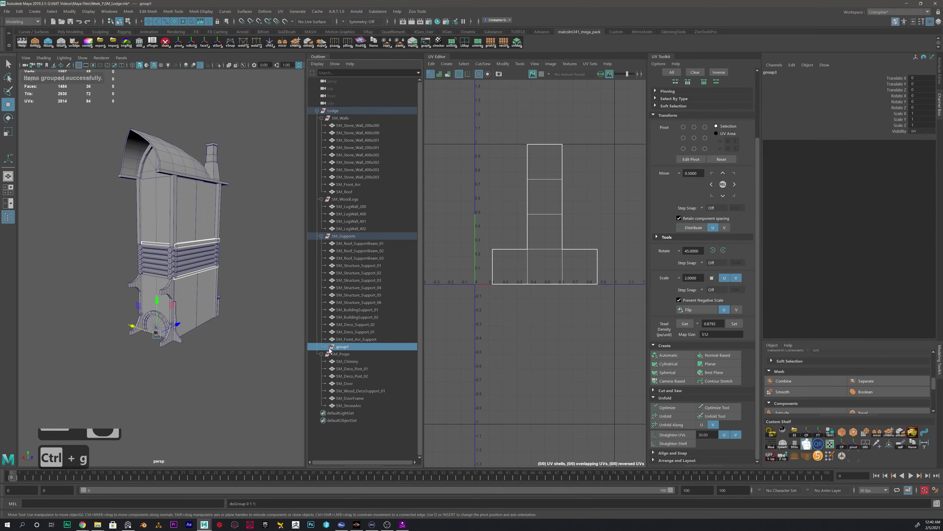
pyautogui.click(327, 347)
pyautogui.doubleClick(336, 346)
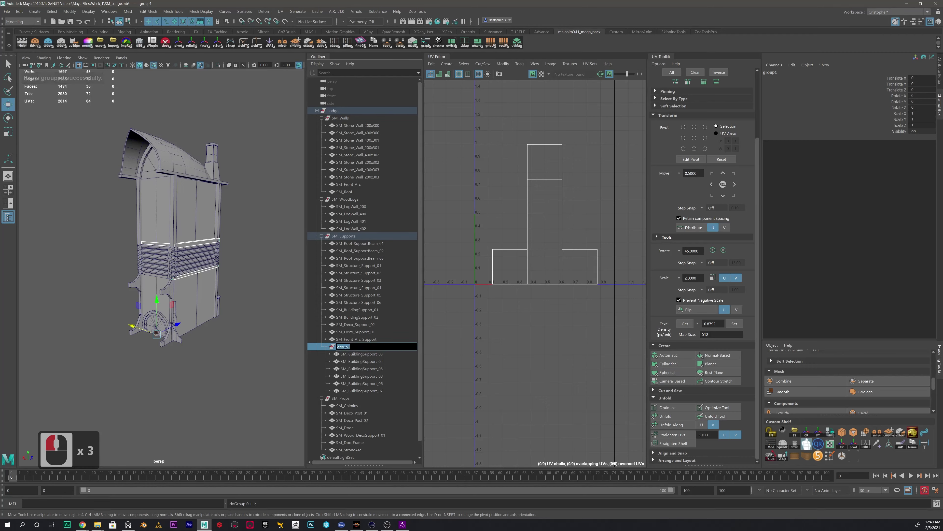
pyautogui.click(326, 347)
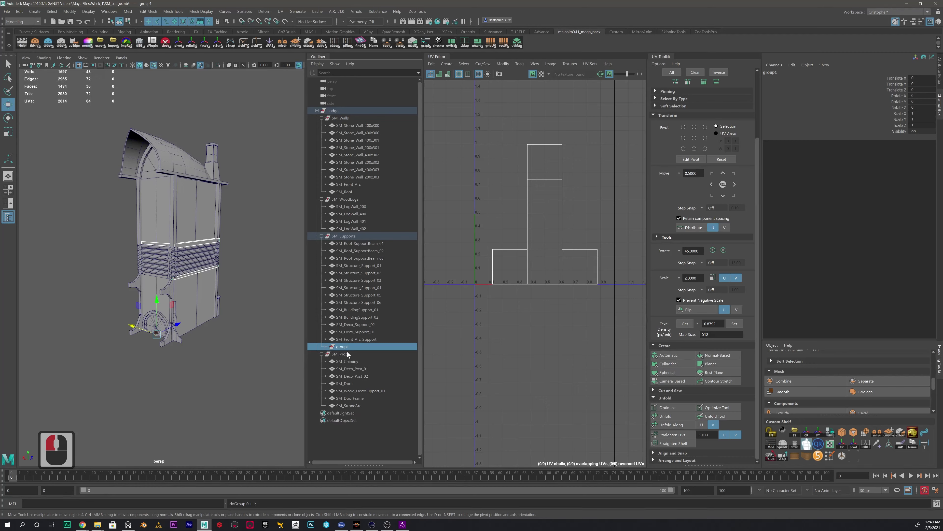
# Undo the grouping of the building supports
pyautogui.hotkey('ctrl', 'z')
pyautogui.hotkey('ctrl', 'z')
pyautogui.hotkey('ctrl', 'z')
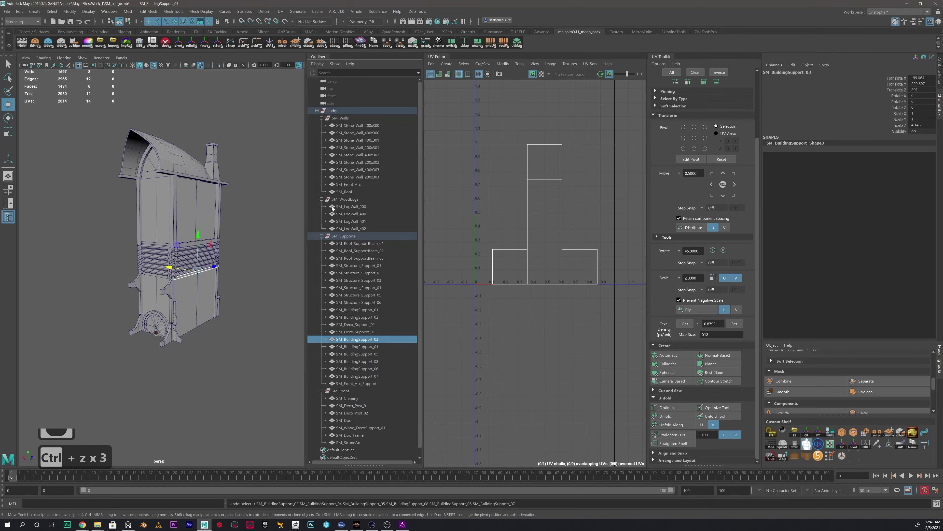
# Clear the selection and save the scene
pyautogui.click(201, 344)
pyautogui.keyDown('alt'); pyautogui.moveTo(198, 345); pyautogui.dragTo(193, 290); pyautogui.keyUp('alt')
pyautogui.hotkey('ctrl', 's')
# Inspect the decorative supports on the lodge's lower front corner by selecting them individually
pyautogui.keyDown('alt'); pyautogui.scroll(2, 203, 282); pyautogui.keyUp('alt')
pyautogui.keyDown('alt'); pyautogui.scroll(1, 193, 290); pyautogui.keyUp('alt')
pyautogui.keyDown('alt'); pyautogui.moveTo(193, 290); pyautogui.dragTo(174, 301, button='middle'); pyautogui.keyUp('alt')
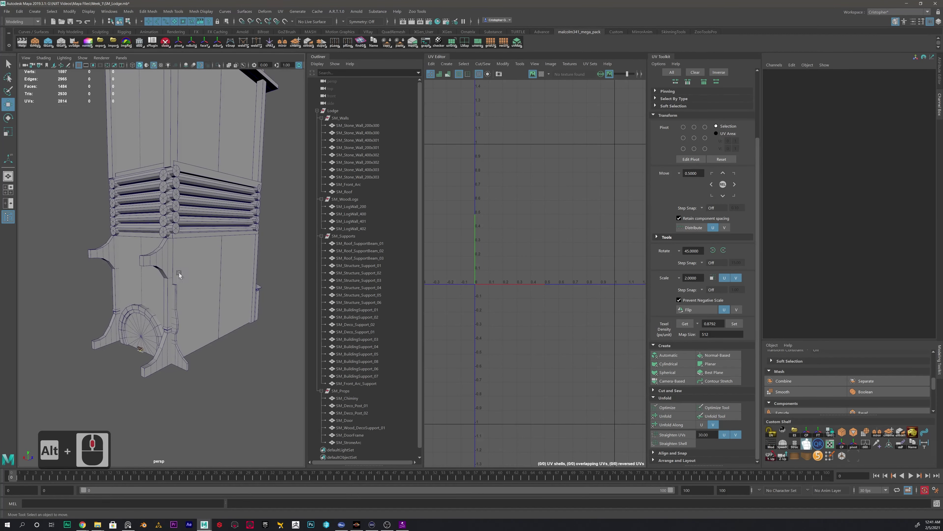
pyautogui.click(161, 253)
pyautogui.doubleClick(173, 362)
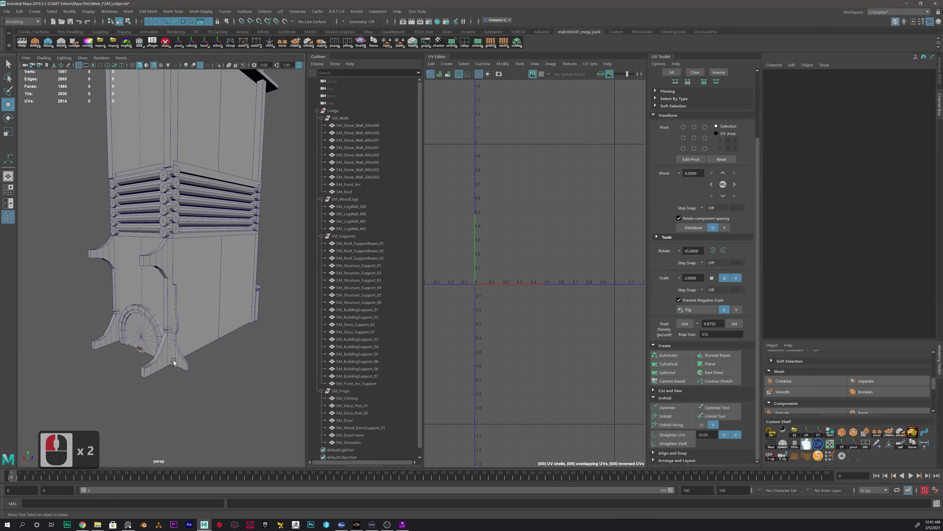
pyautogui.click(162, 360)
pyautogui.click(150, 393)
# Select the front entrance's door, door frame and surrounding stone arc together
pyautogui.keyDown('alt'); pyautogui.moveTo(150, 393); pyautogui.dragTo(194, 381); pyautogui.keyUp('alt')
pyautogui.keyDown('alt'); pyautogui.moveTo(194, 381); pyautogui.dragTo(204, 359, button='right'); pyautogui.keyUp('alt')
pyautogui.keyDown('alt'); pyautogui.moveTo(205, 359); pyautogui.dragTo(189, 372, button='middle'); pyautogui.keyUp('alt')
pyautogui.click(188, 371)
pyautogui.keyDown('shift'); pyautogui.click(195, 361); pyautogui.keyUp('shift')
pyautogui.keyDown('shift'); pyautogui.click(203, 373); pyautogui.keyUp('shift')
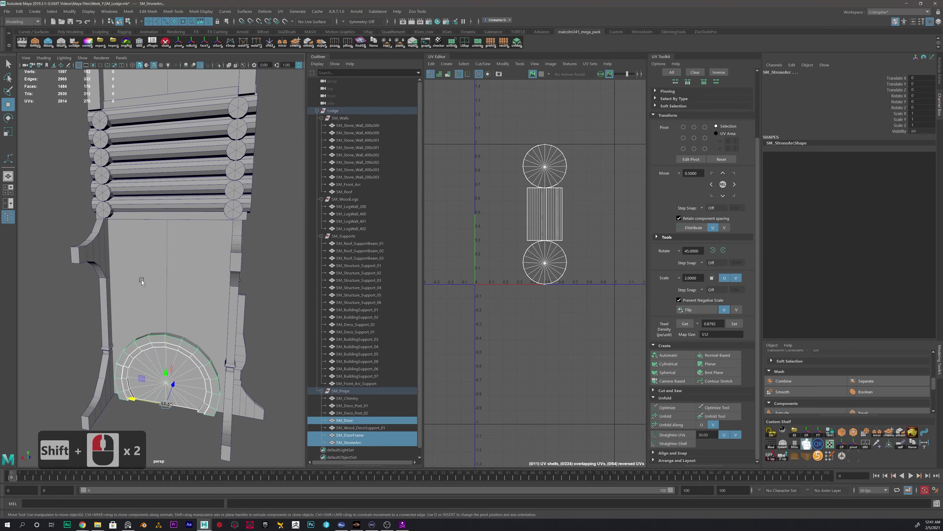
# Clear the selection and reselect the front entrance's door, door frame and stone arc together
pyautogui.keyDown('alt'); pyautogui.scroll(-2, 226, 321); pyautogui.keyUp('alt')
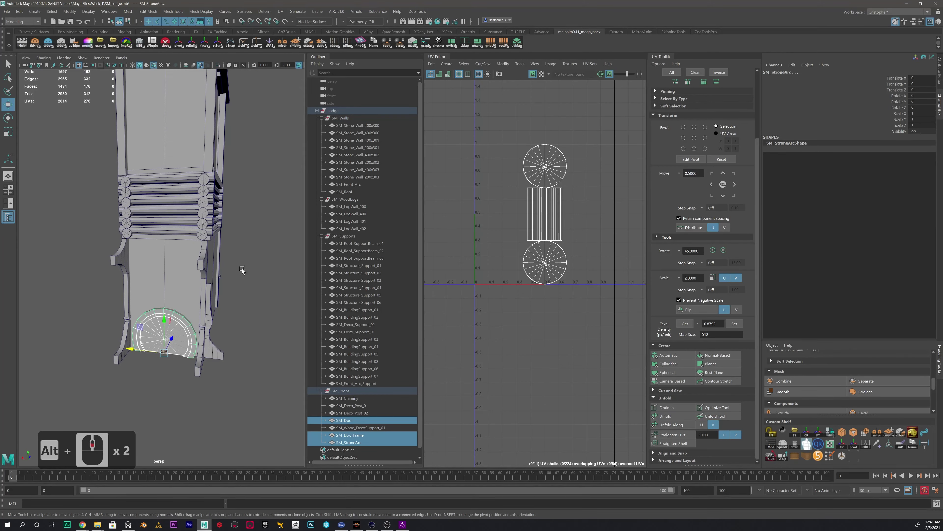
pyautogui.keyDown('alt'); pyautogui.moveTo(200, 363); pyautogui.dragTo(198, 333, button='middle'); pyautogui.keyUp('alt')
pyautogui.click(183, 341)
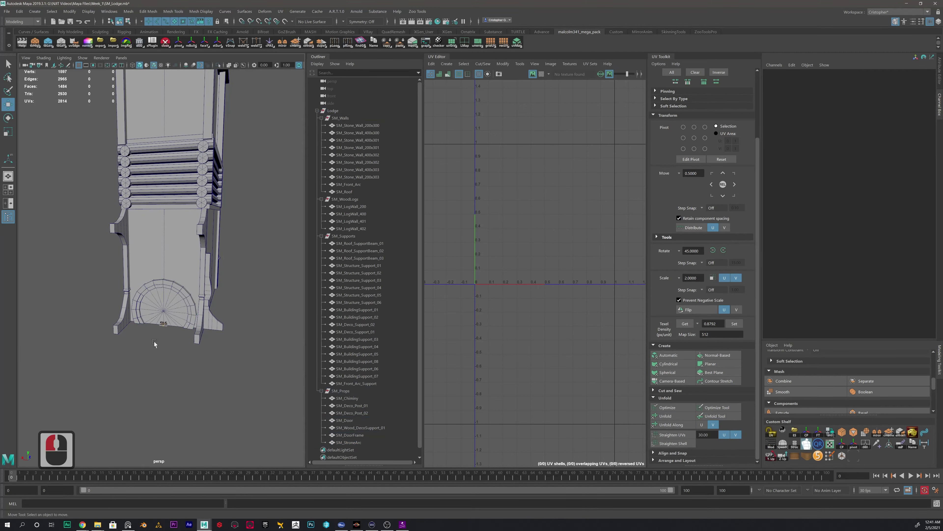
pyautogui.scroll(2, 169, 354)
pyautogui.keyDown('shift'); pyautogui.click(191, 322); pyautogui.keyUp('shift')
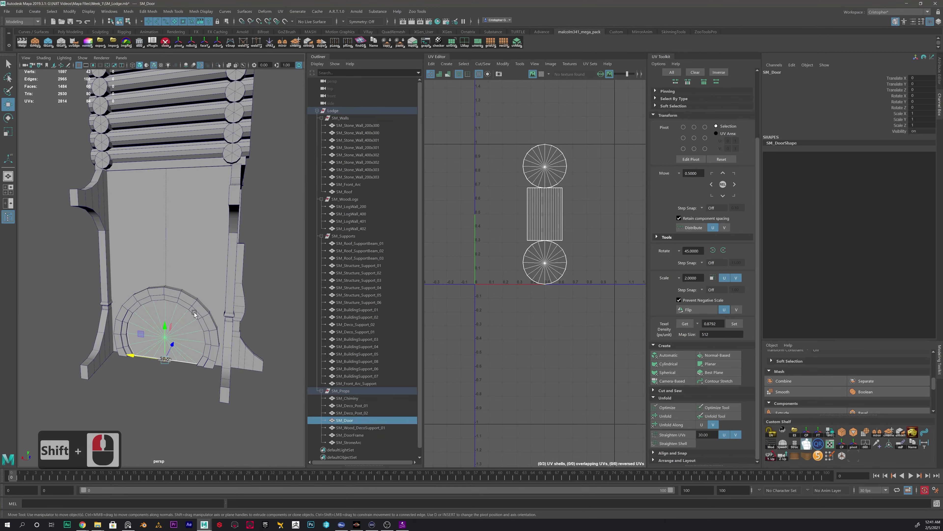
pyautogui.keyDown('shift'); pyautogui.click(195, 314); pyautogui.keyUp('shift')
pyautogui.keyDown('shift'); pyautogui.click(198, 304); pyautogui.keyUp('shift')
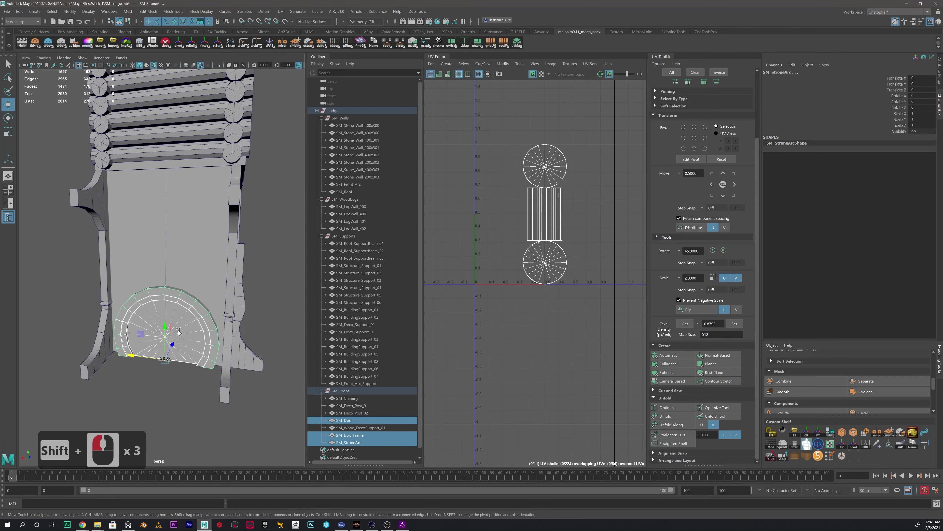
pyautogui.keyDown('alt'); pyautogui.moveTo(198, 304); pyautogui.dragTo(160, 315); pyautogui.keyUp('alt')
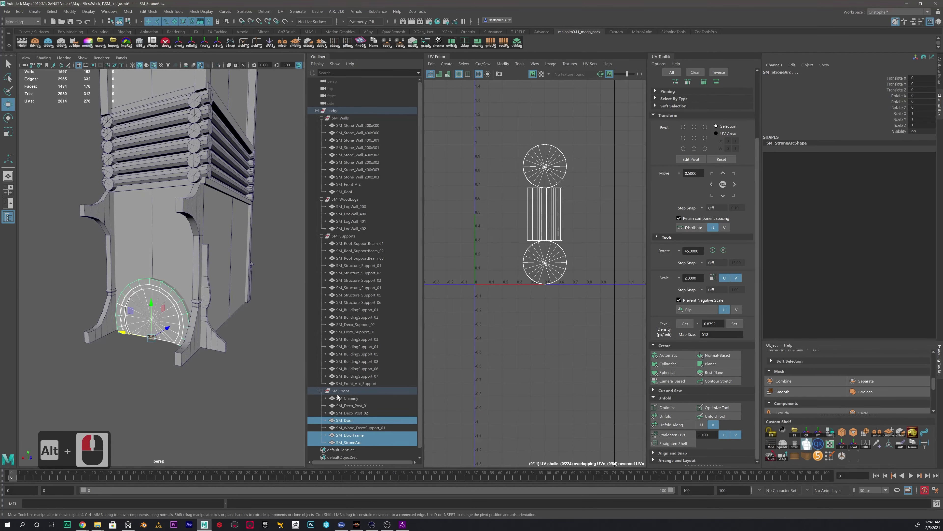
# Collapse the walls, wood logs, supports and props groups, and unparent the selected door, door frame and stone arc
pyautogui.click(322, 390)
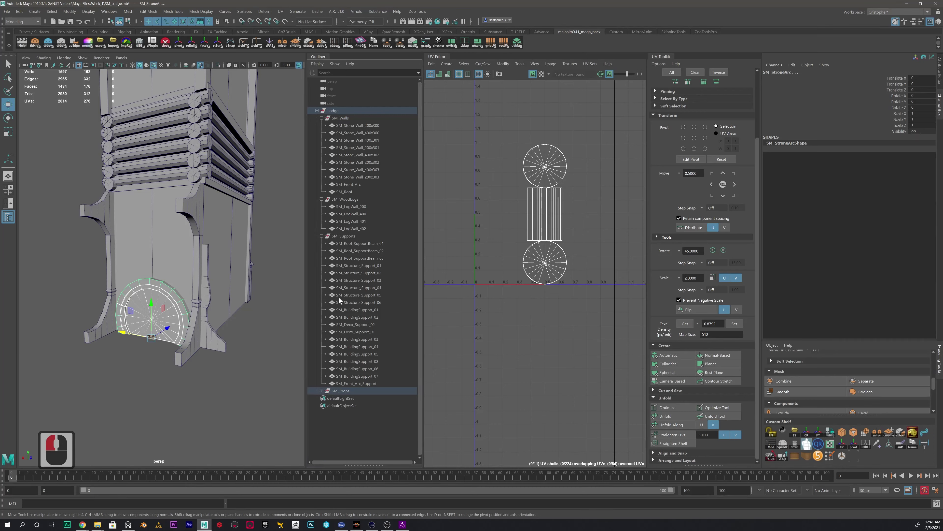
pyautogui.click(321, 236)
pyautogui.click(321, 199)
pyautogui.click(321, 118)
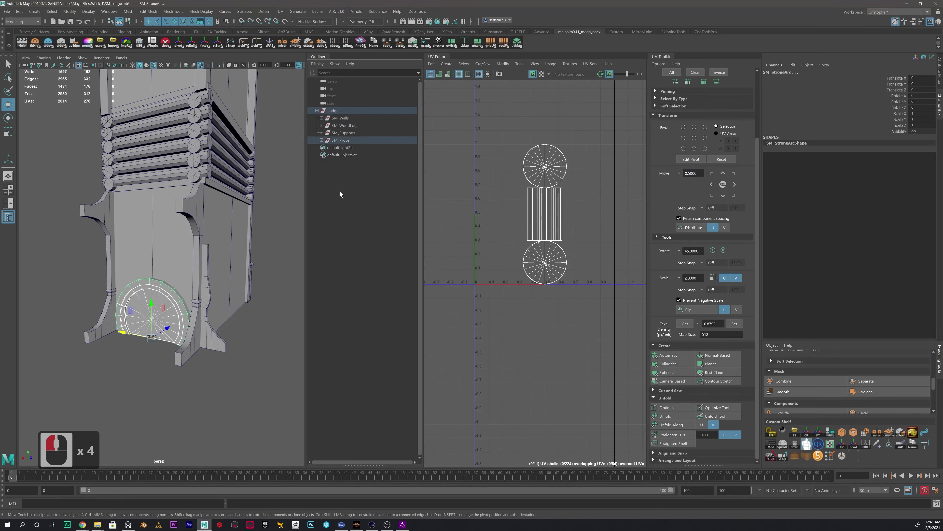
pyautogui.hotkey('shift', 'p')
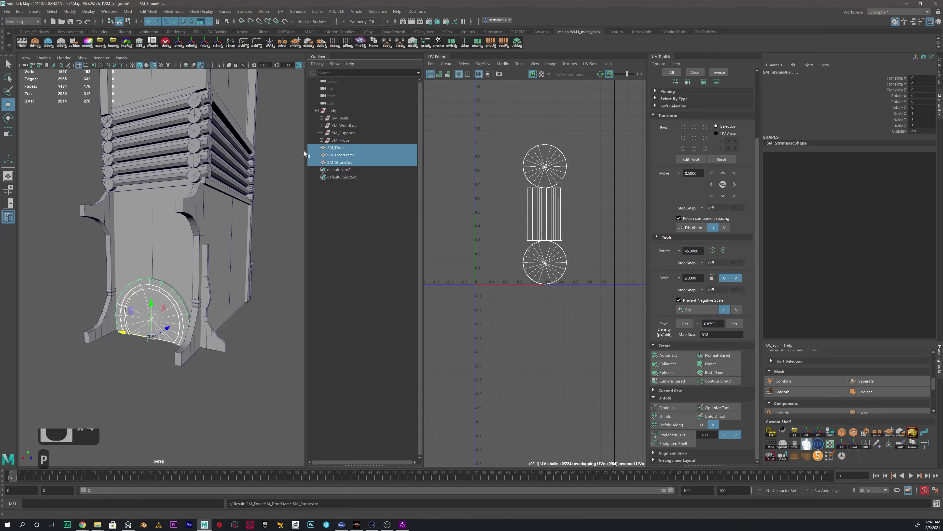
# Unparent the lower stone walls SM_Stone_Wall_200x300 and SM_Stone_Wall_400x300 from their group
pyautogui.keyDown('alt'); pyautogui.moveTo(224, 263); pyautogui.dragTo(198, 331); pyautogui.keyUp('alt')
pyautogui.keyDown('alt'); pyautogui.scroll(2, 194, 324); pyautogui.keyUp('alt')
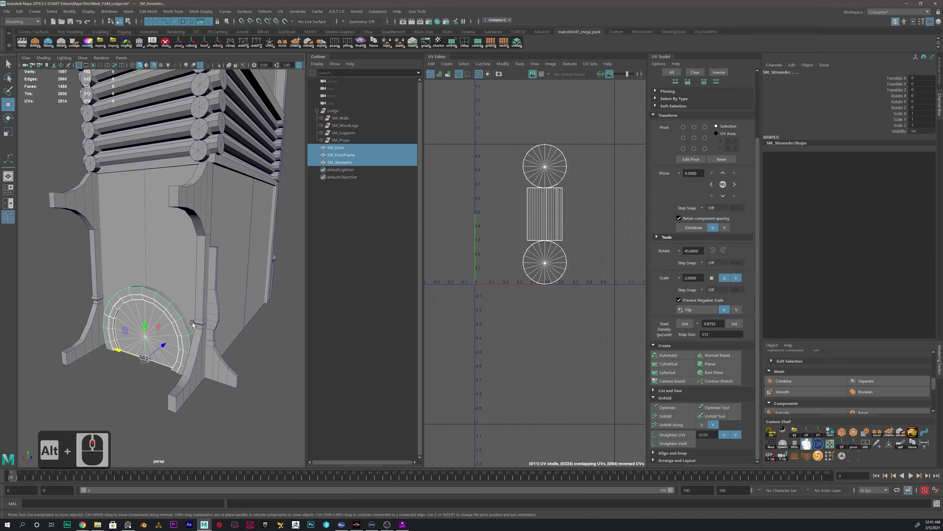
pyautogui.click(187, 305)
pyautogui.hotkey('shift', 'p')
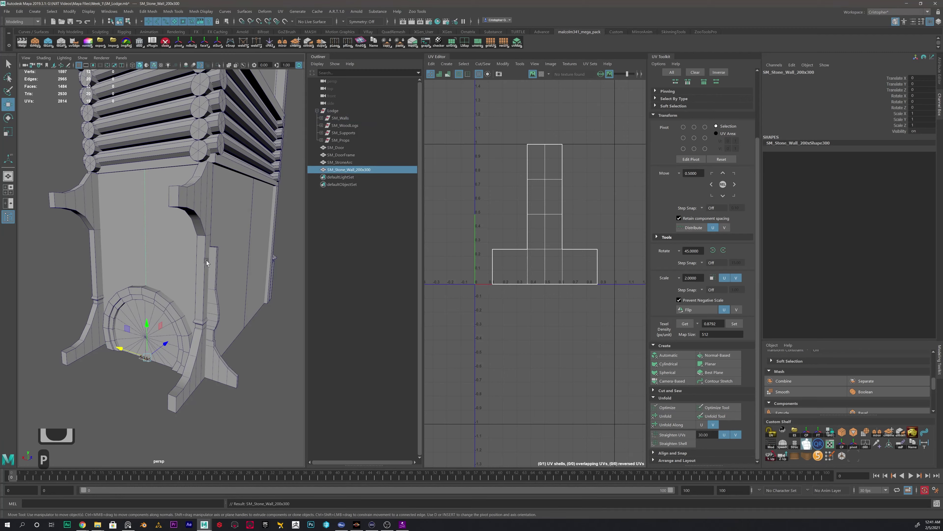
pyautogui.click(245, 239)
pyautogui.hotkey('shift', 'p')
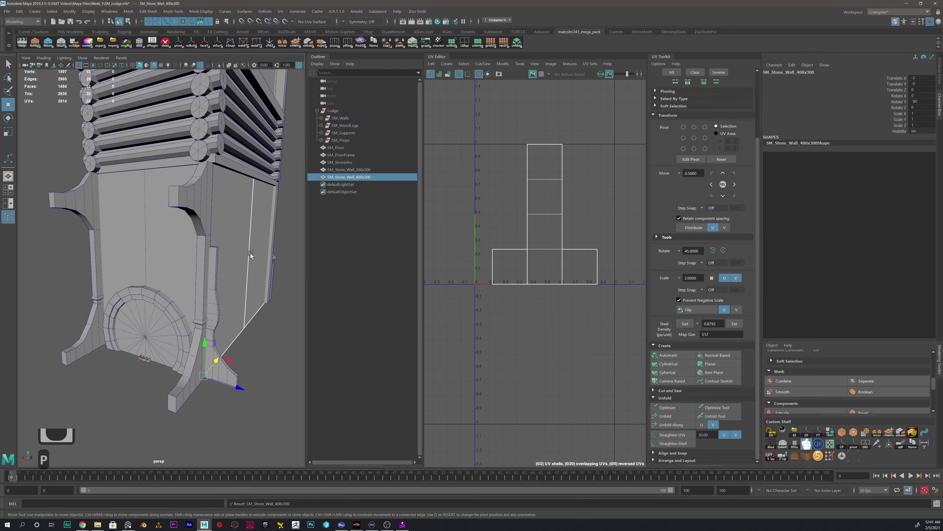
# Unparent SM_Deco_Support_01, SM_Wood_DecoSupport_01 and SM_Deco_Post_01 from their groups
pyautogui.click(200, 248)
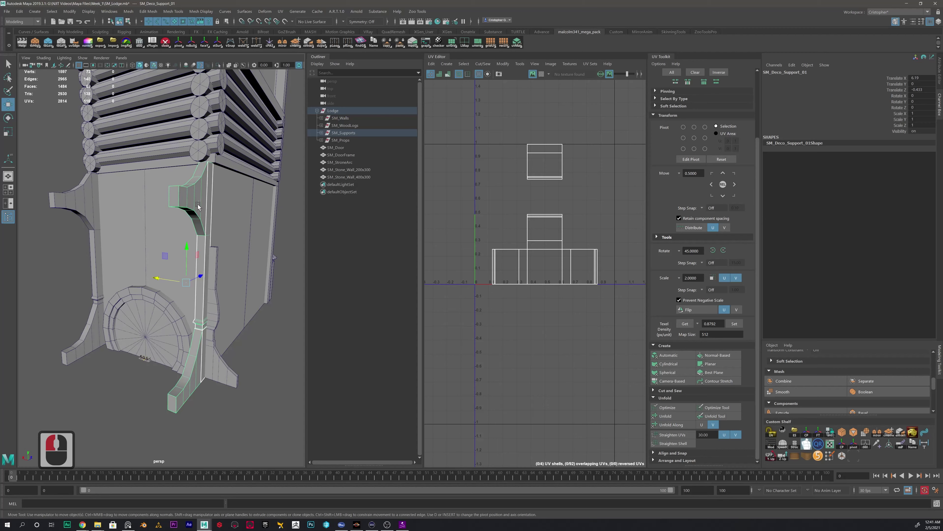
pyautogui.hotkey('shift', 'p')
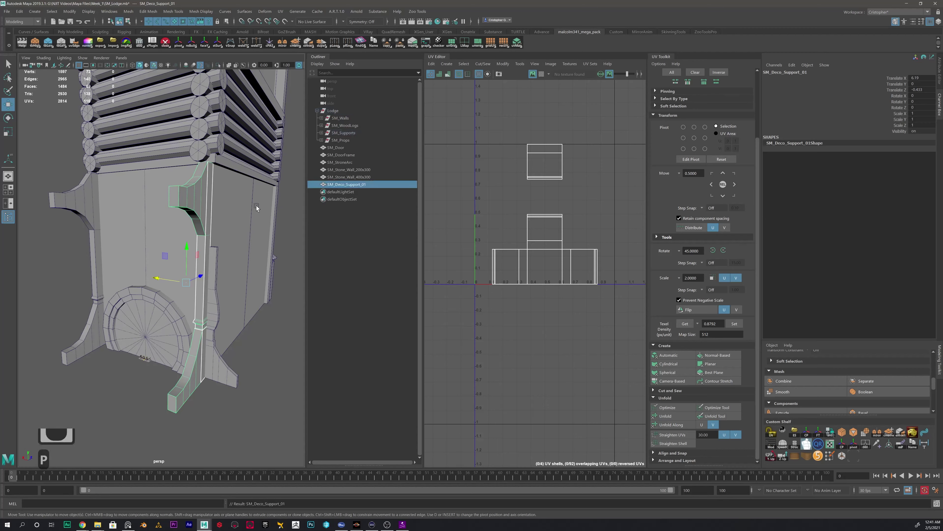
pyautogui.keyDown('alt'); pyautogui.moveTo(257, 242); pyautogui.dragTo(180, 239); pyautogui.keyUp('alt')
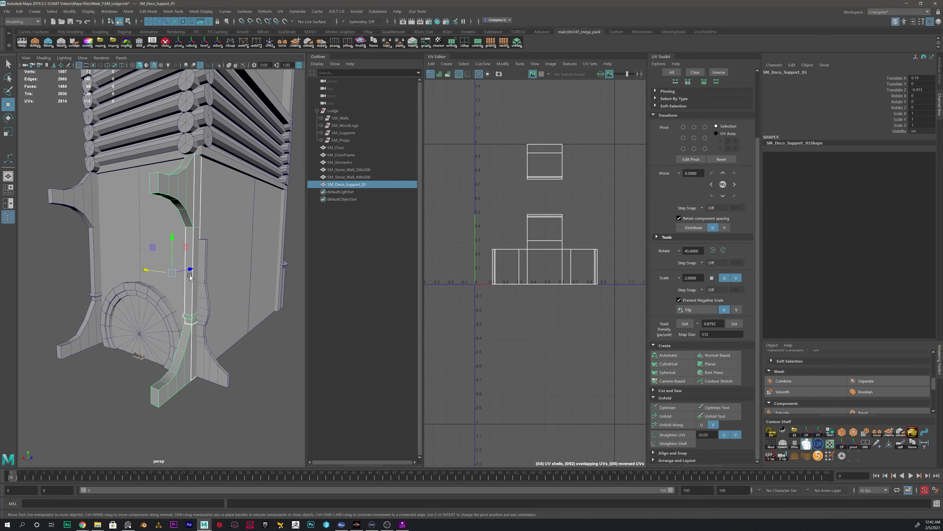
pyautogui.doubleClick(223, 373)
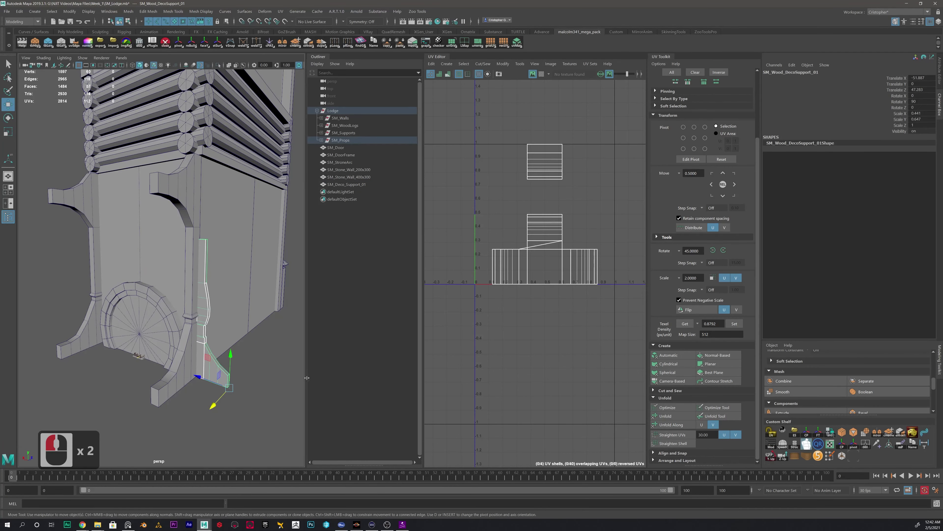
pyautogui.keyDown('alt'); pyautogui.moveTo(244, 270); pyautogui.dragTo(164, 203); pyautogui.keyUp('alt')
pyautogui.click(226, 277)
# Unparent the side and front log walls, SM_LogWall_401 and SM_LogWall_200
pyautogui.click(164, 203)
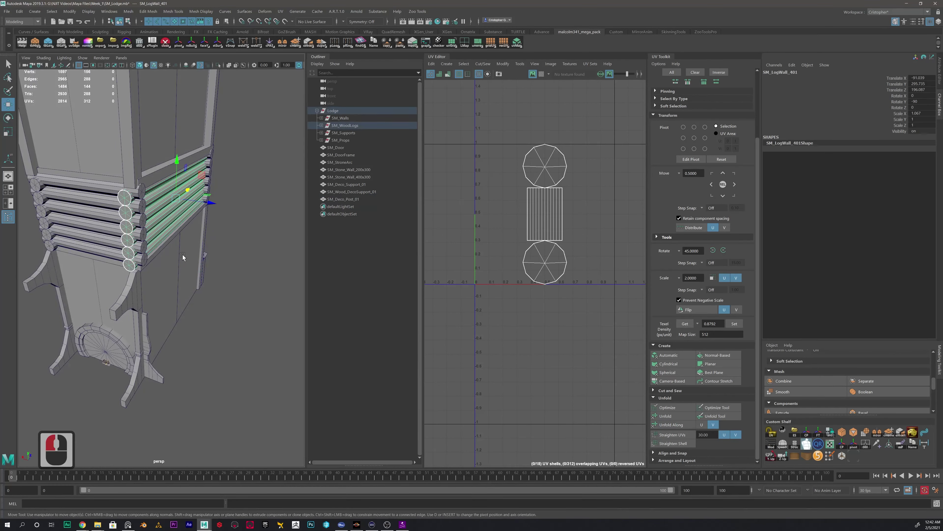
pyautogui.hotkey('shift', 'p')
pyautogui.click(102, 226)
pyautogui.hotkey('shift', 'p')
# Unparent SM_Structure_Support_02 and the horizontal building supports 05 and 06 above the log walls
pyautogui.keyDown('alt'); pyautogui.moveTo(142, 153); pyautogui.dragTo(189, 184); pyautogui.keyUp('alt')
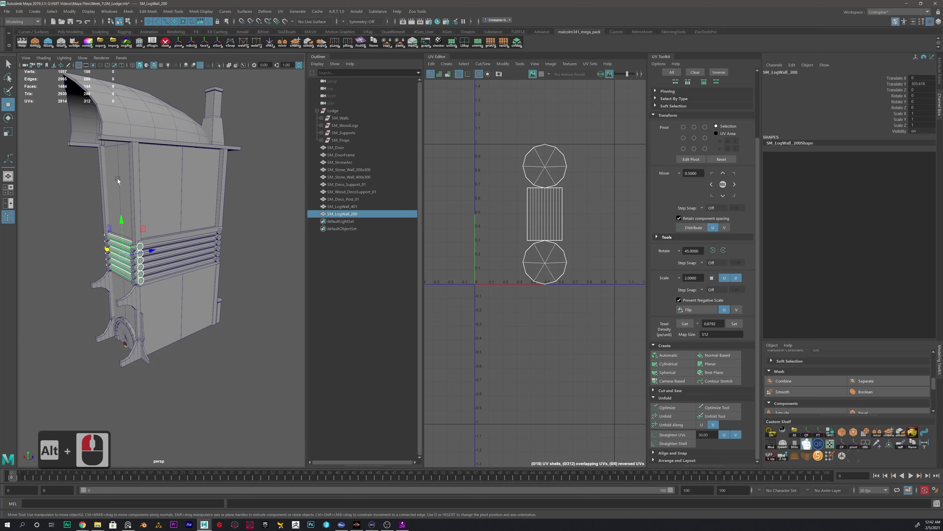
pyautogui.moveTo(154, 181)
pyautogui.keyDown('alt'); pyautogui.mouseDown()
pyautogui.moveTo(149, 192)
pyautogui.moveTo(116, 195)
pyautogui.moveTo(186, 187)
pyautogui.moveTo(149, 205)
pyautogui.moveTo(181, 213)
pyautogui.moveTo(169, 180)
pyautogui.mouseUp(); pyautogui.keyUp('alt')
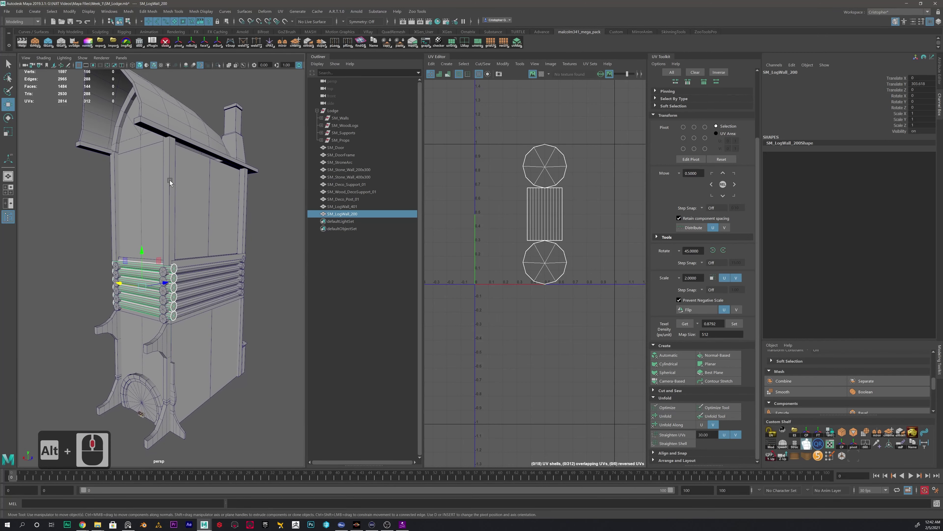
pyautogui.click(169, 180)
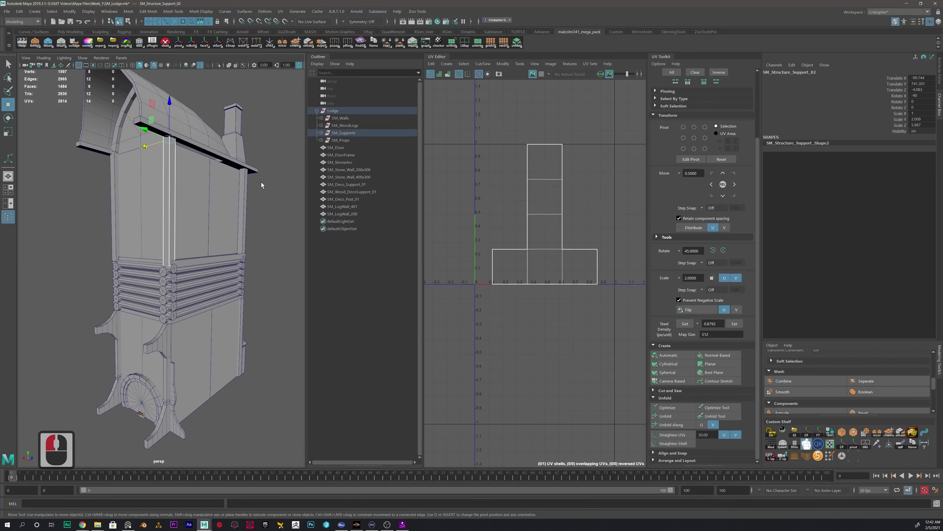
pyautogui.hotkey('shift', 'p')
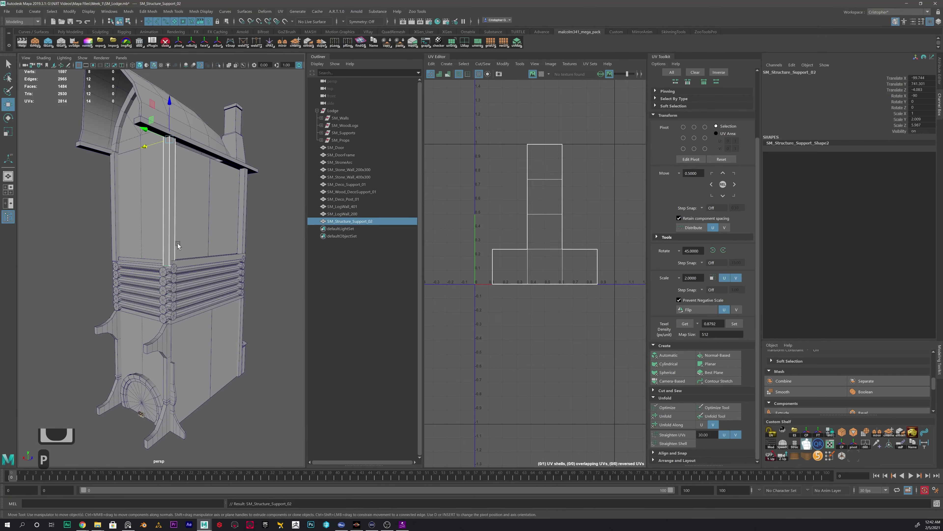
pyautogui.click(202, 259)
pyautogui.moveTo(202, 259)
pyautogui.keyDown('shift'); pyautogui.mouseDown()
pyautogui.moveTo(150, 254)
pyautogui.moveTo(143, 259)
pyautogui.moveTo(153, 276)
pyautogui.mouseUp(); pyautogui.keyUp('shift')
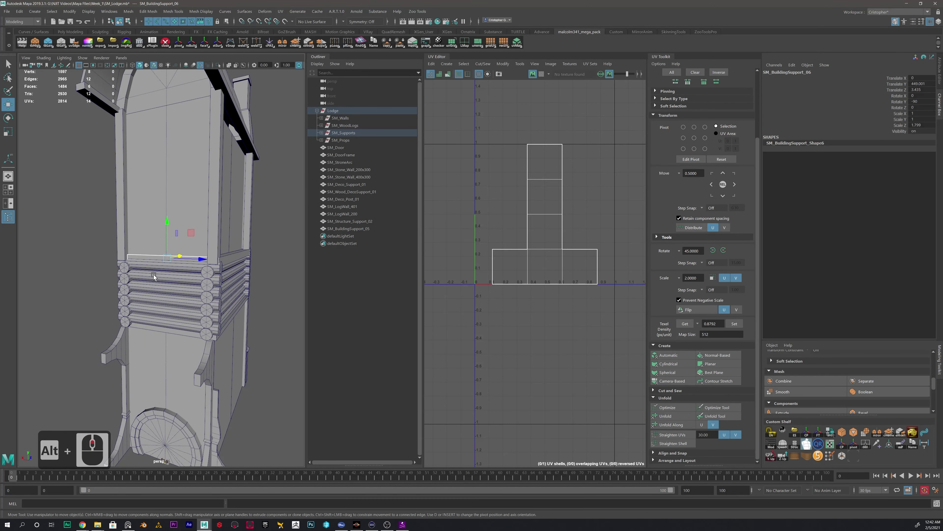
pyautogui.keyDown('alt'); pyautogui.moveTo(156, 219); pyautogui.dragTo(154, 192); pyautogui.keyUp('alt')
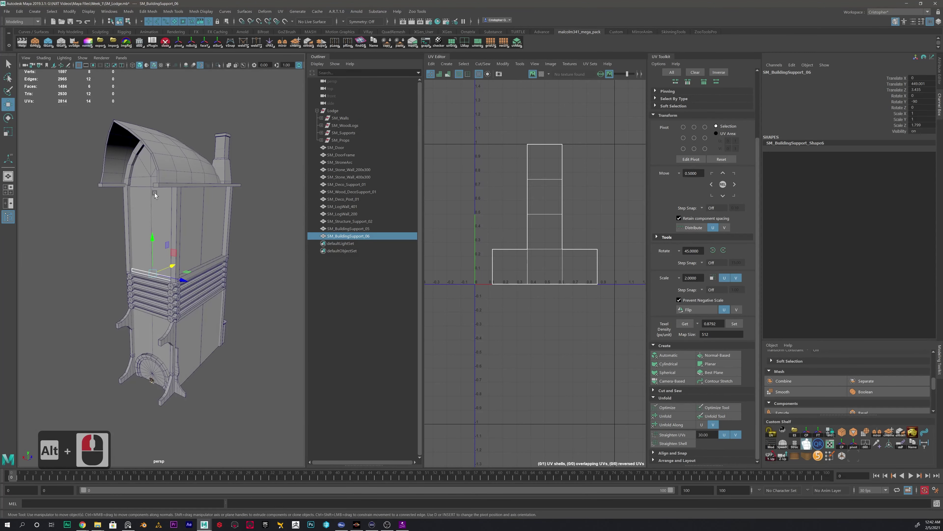
# Unparent the side roof beam SM_Roof_SupportBeam_01 and the curved roof SM_Roof
pyautogui.keyDown('alt'); pyautogui.scroll(2, 164, 211); pyautogui.keyUp('alt')
pyautogui.click(182, 110)
pyautogui.keyDown('alt'); pyautogui.moveTo(182, 110); pyautogui.dragTo(233, 156); pyautogui.keyUp('alt')
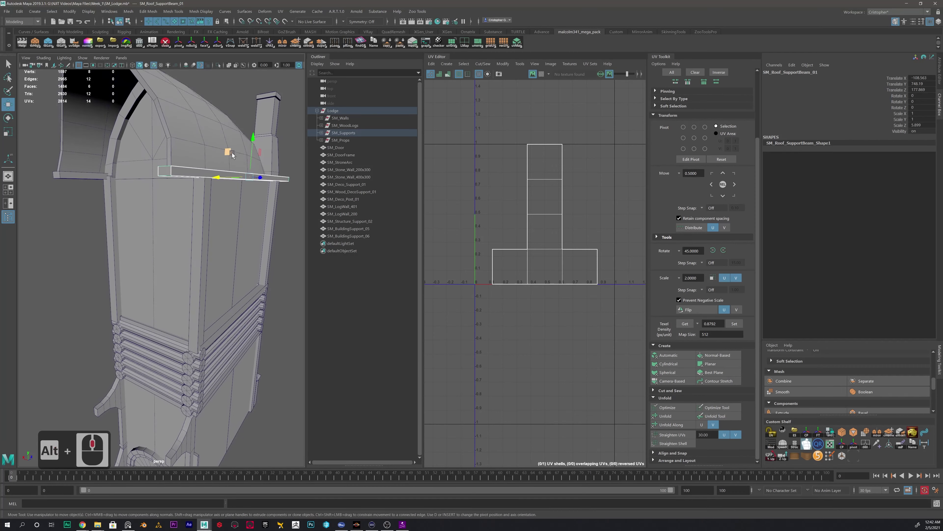
pyautogui.click(195, 125)
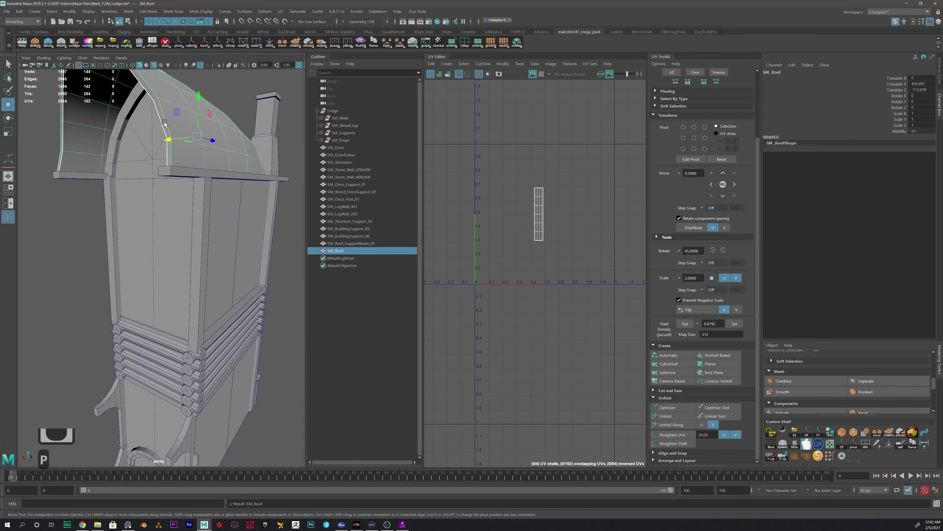
# Unparent the front arc under the roof and its arc support from their groups
pyautogui.click(139, 129)
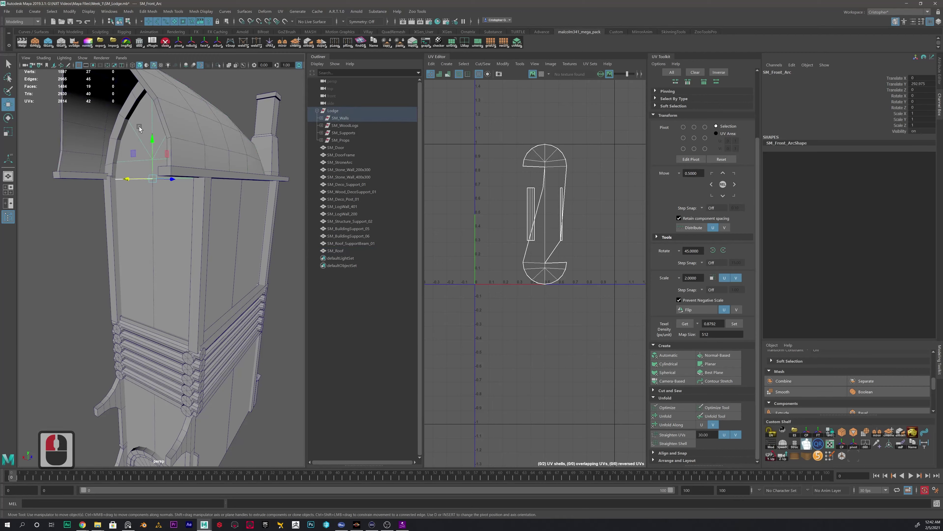
pyautogui.hotkey('shift', 'p')
pyautogui.click(135, 108)
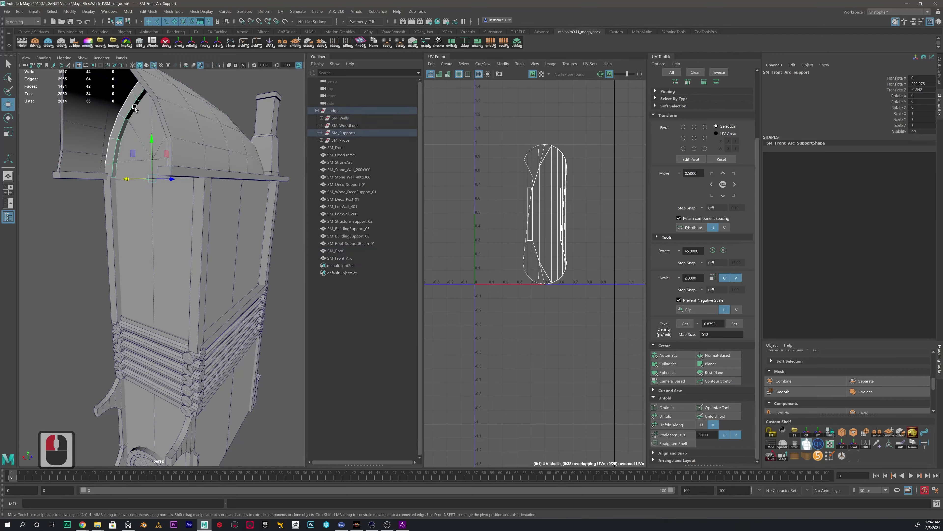
pyautogui.hotkey('shift', 'p')
# Unparent the chimney and the rear roof beam SM_Roof_SupportBeam_03
pyautogui.keyDown('alt'); pyautogui.moveTo(253, 149); pyautogui.dragTo(146, 262); pyautogui.keyUp('alt')
pyautogui.click(248, 164)
pyautogui.hotkey('shift', 'p')
pyautogui.click(172, 261)
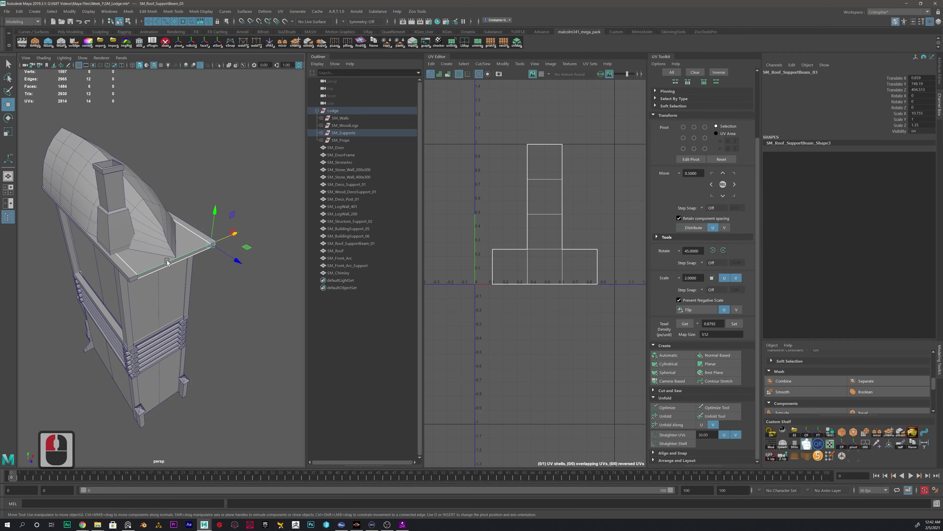
pyautogui.hotkey('shift', 'p')
# Hide the Lodge group so only the unparented unique pieces are displayed
pyautogui.keyDown('alt'); pyautogui.moveTo(142, 238); pyautogui.dragTo(257, 162); pyautogui.keyUp('alt')
pyautogui.keyDown('alt'); pyautogui.moveTo(131, 187); pyautogui.dragTo(193, 182); pyautogui.keyUp('alt')
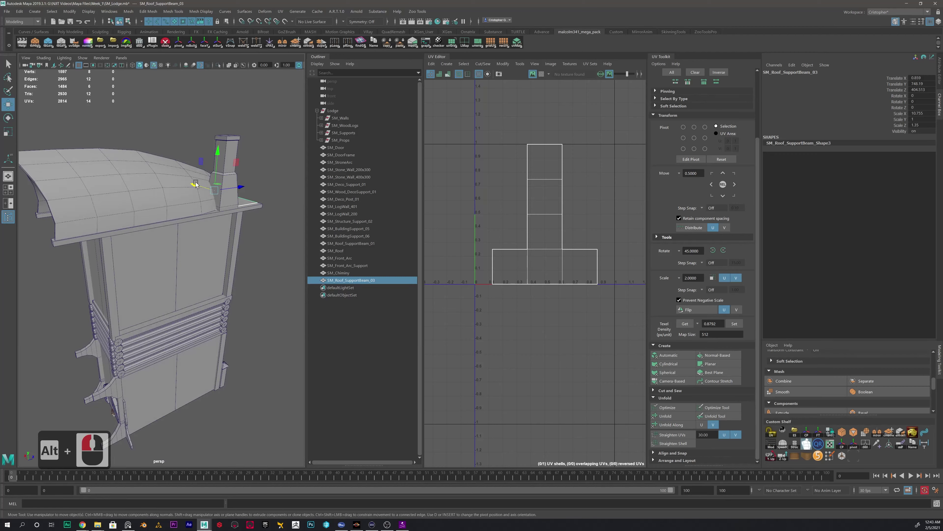
pyautogui.keyDown('alt'); pyautogui.moveTo(197, 184); pyautogui.dragTo(176, 197, button='middle'); pyautogui.keyUp('alt')
pyautogui.click(333, 111)
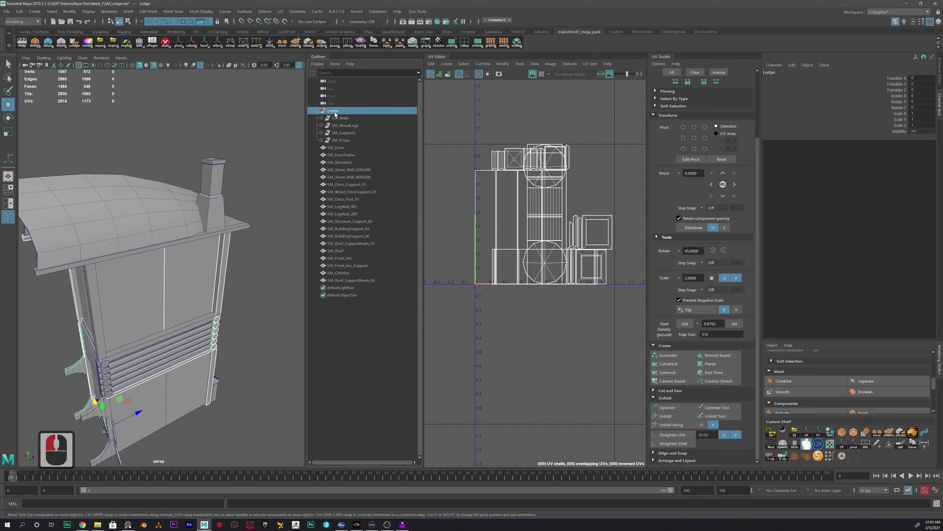
pyautogui.hotkey('ctrl', 'h')
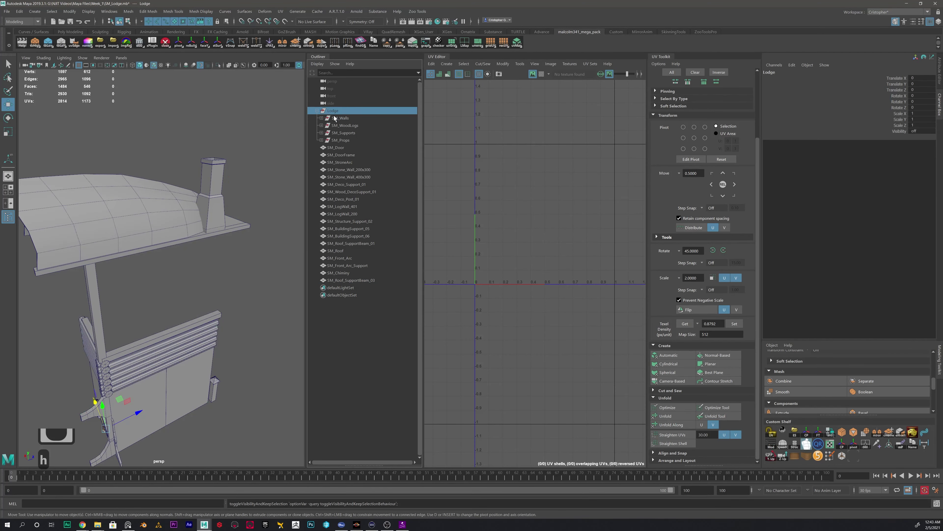
# Select all the unparented pieces and set their translate and rotate values to 0
pyautogui.keyDown('alt'); pyautogui.moveTo(166, 221); pyautogui.dragTo(62, 257); pyautogui.keyUp('alt')
pyautogui.keyDown('alt'); pyautogui.moveTo(197, 332); pyautogui.dragTo(166, 262); pyautogui.keyUp('alt')
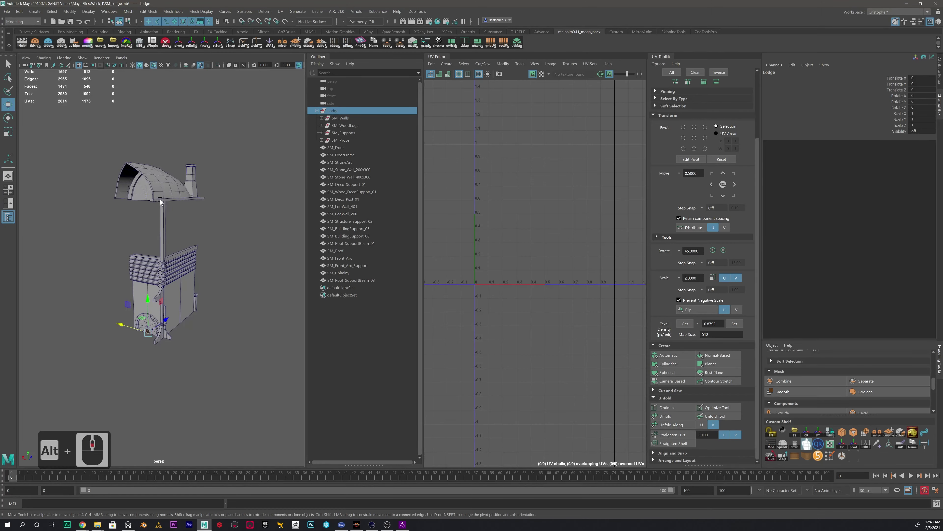
pyautogui.keyDown('alt'); pyautogui.scroll(3, 166, 323); pyautogui.keyUp('alt')
pyautogui.keyDown('alt'); pyautogui.moveTo(166, 323); pyautogui.dragTo(179, 268, button='middle'); pyautogui.keyUp('alt')
pyautogui.scroll(-2, 207, 216)
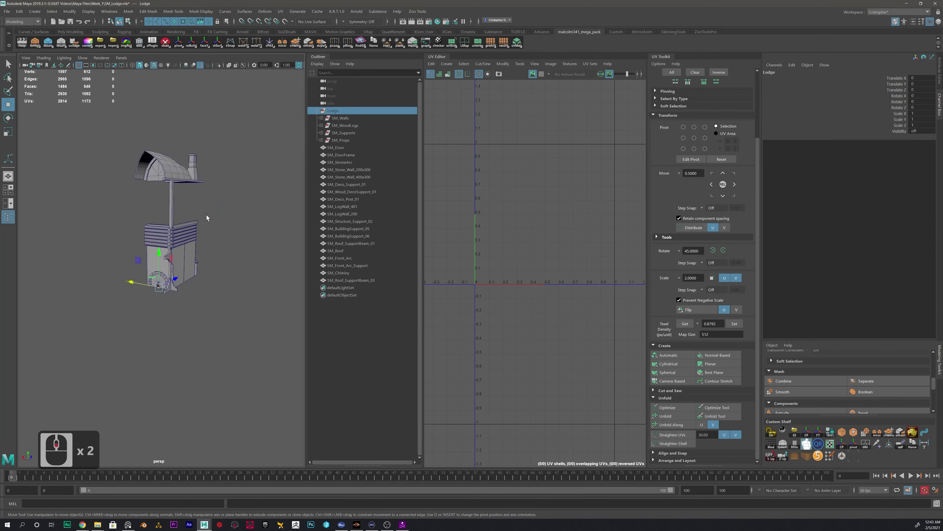
pyautogui.moveTo(217, 123); pyautogui.dragTo(182, 307)
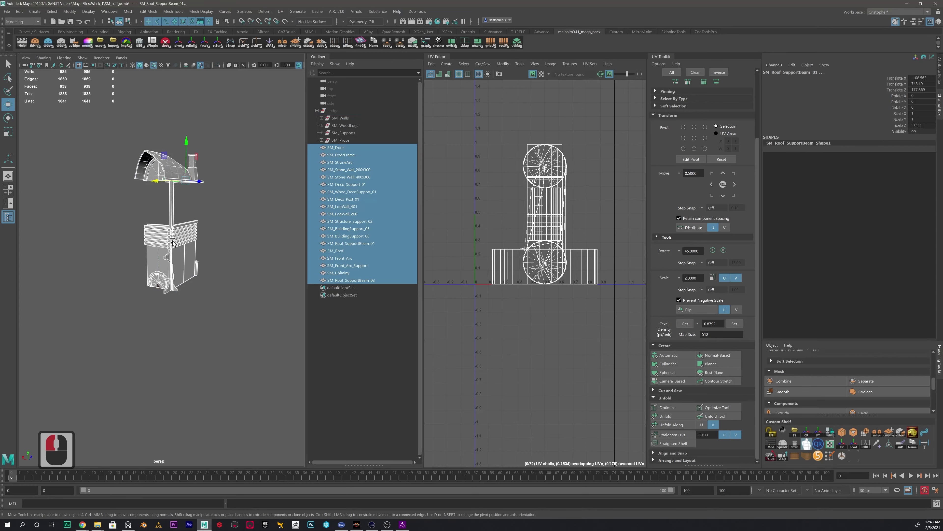
pyautogui.moveTo(918, 79); pyautogui.dragTo(924, 103)
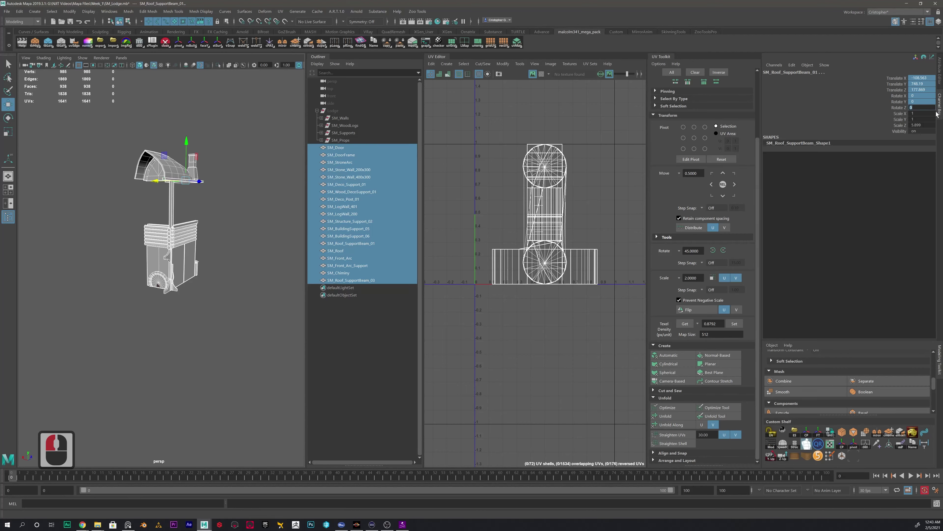
pyautogui.write('0')
pyautogui.press('Return')
# Grid-snap the misplaced SM_Deco_Post_01 straight up to the ground line in the front view
pyautogui.click(256, 216)
pyautogui.keyDown('alt'); pyautogui.moveTo(192, 242); pyautogui.dragTo(250, 232); pyautogui.keyUp('alt')
pyautogui.keyDown('alt'); pyautogui.scroll(2, 171, 259); pyautogui.keyUp('alt')
pyautogui.keyDown('alt'); pyautogui.scroll(2, 202, 232); pyautogui.keyUp('alt')
pyautogui.click(221, 295)
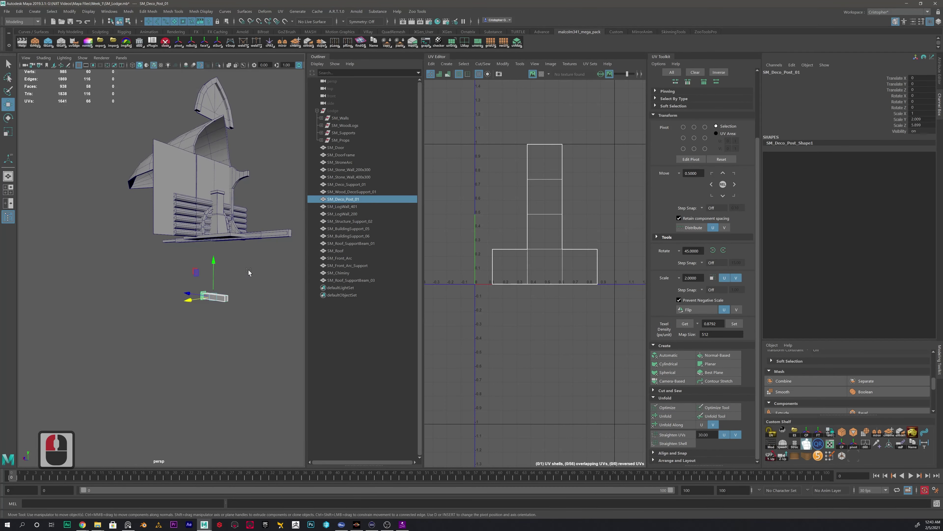
pyautogui.keyDown('alt'); pyautogui.moveTo(249, 270); pyautogui.dragTo(203, 263); pyautogui.keyUp('alt')
pyautogui.keyDown('alt'); pyautogui.moveTo(247, 249); pyautogui.dragTo(234, 242, button='middle'); pyautogui.keyUp('alt')
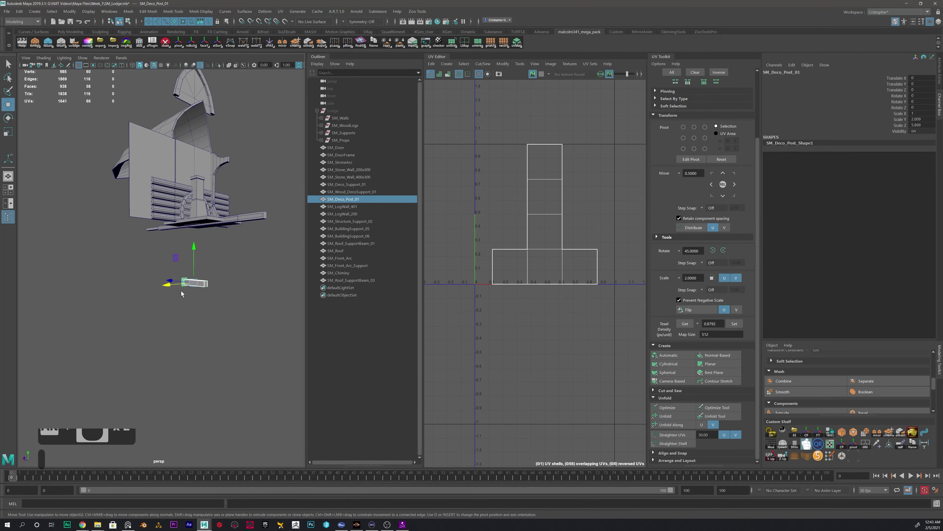
pyautogui.press('space')
pyautogui.keyDown('alt'); pyautogui.scroll(-3, 113, 370); pyautogui.keyUp('alt')
pyautogui.keyDown('alt'); pyautogui.scroll(-5, 113, 371); pyautogui.keyUp('alt')
pyautogui.keyDown('alt'); pyautogui.moveTo(108, 370); pyautogui.dragTo(115, 360, button='middle'); pyautogui.keyUp('alt')
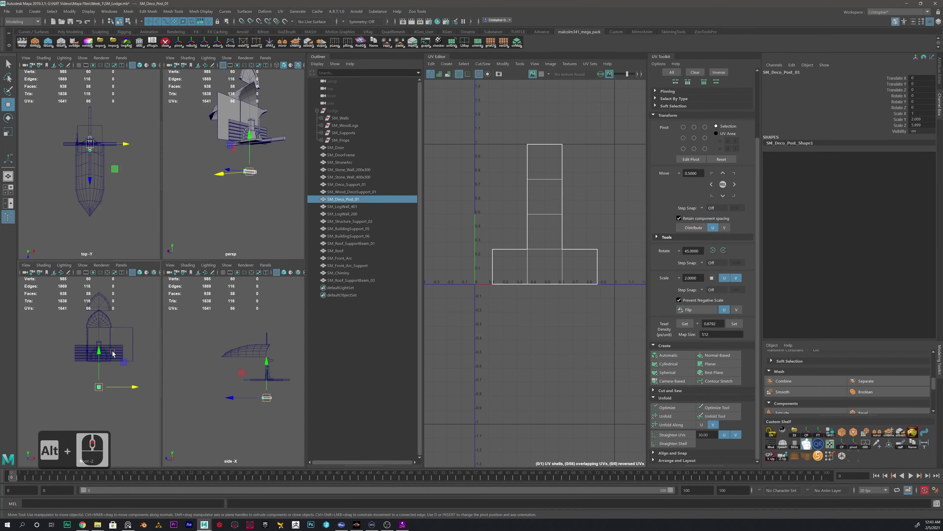
pyautogui.keyDown('alt'); pyautogui.scroll(5, 113, 359); pyautogui.keyUp('alt')
pyautogui.keyDown('alt'); pyautogui.moveTo(79, 326); pyautogui.dragTo(70, 333, button='middle'); pyautogui.keyUp('alt')
pyautogui.press('space')
pyautogui.keyDown('alt'); pyautogui.moveTo(210, 269); pyautogui.dragTo(206, 279, button='middle'); pyautogui.keyUp('alt')
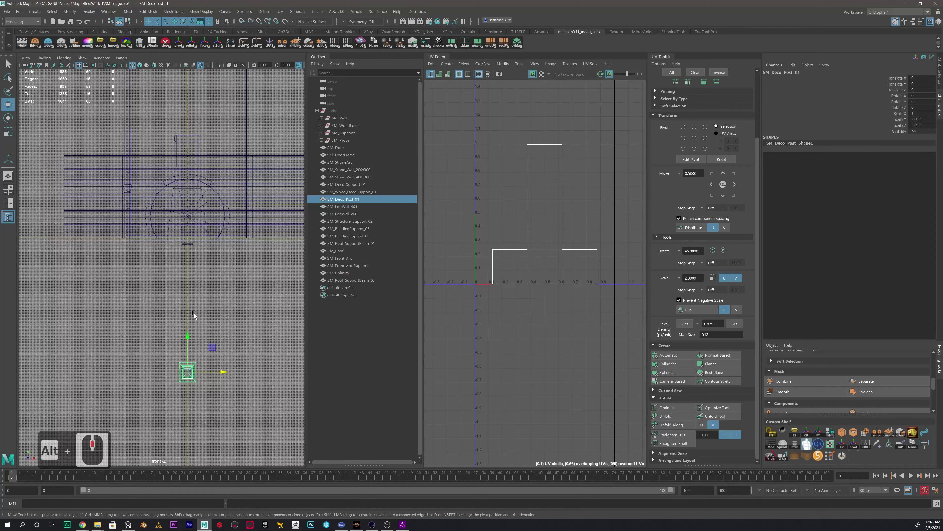
pyautogui.press('x')
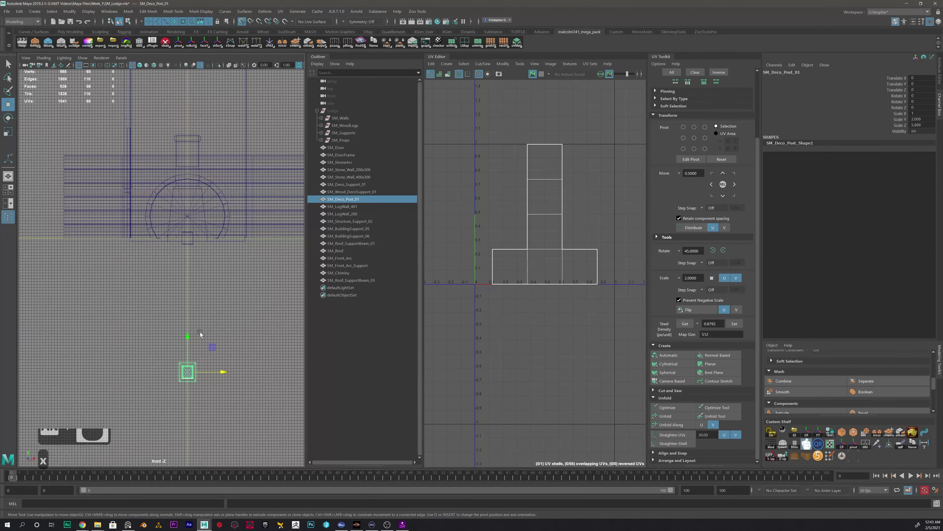
pyautogui.moveTo(187, 334); pyautogui.dragTo(189, 249)
# Fine-tune the height of SM_Deco_Post_01 at the grid origin to a Translate Y of 231.278
pyautogui.scroll(8, 189, 249)
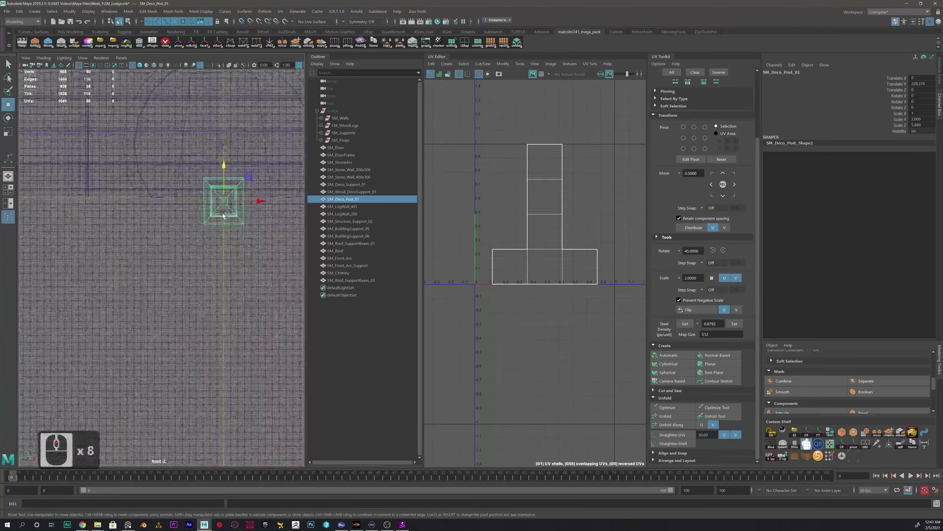
pyautogui.moveTo(128, 224); pyautogui.dragTo(129, 245)
pyautogui.scroll(-20, 148, 247)
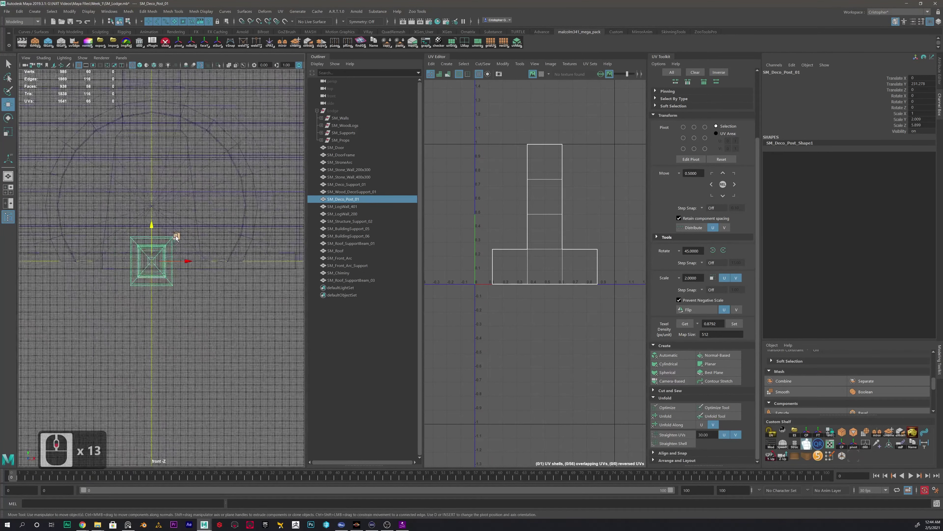
pyautogui.press('space')
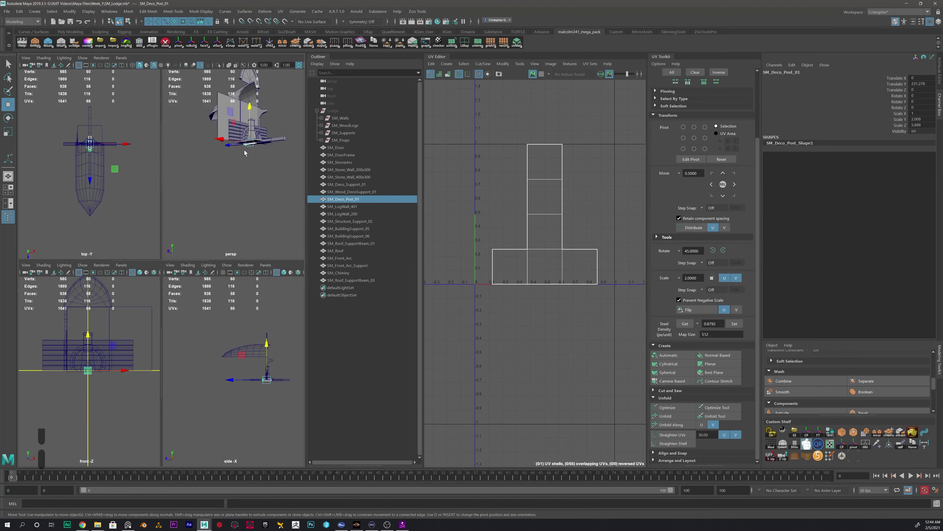
pyautogui.press('space')
pyautogui.keyDown('alt'); pyautogui.scroll(4, 170, 251); pyautogui.keyUp('alt')
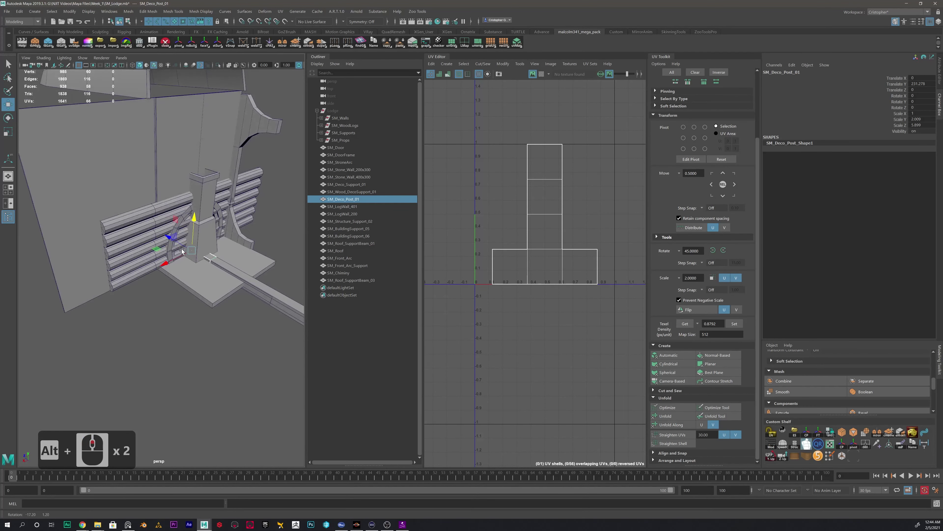
pyautogui.keyDown('alt'); pyautogui.moveTo(171, 251); pyautogui.dragTo(193, 256); pyautogui.keyUp('alt')
# Select every unparented piece from SM_Door through SM_Roof_SupportBeam_03 and hide them all
pyautogui.click(357, 148)
pyautogui.keyDown('shift'); pyautogui.click(335, 280); pyautogui.keyUp('shift')
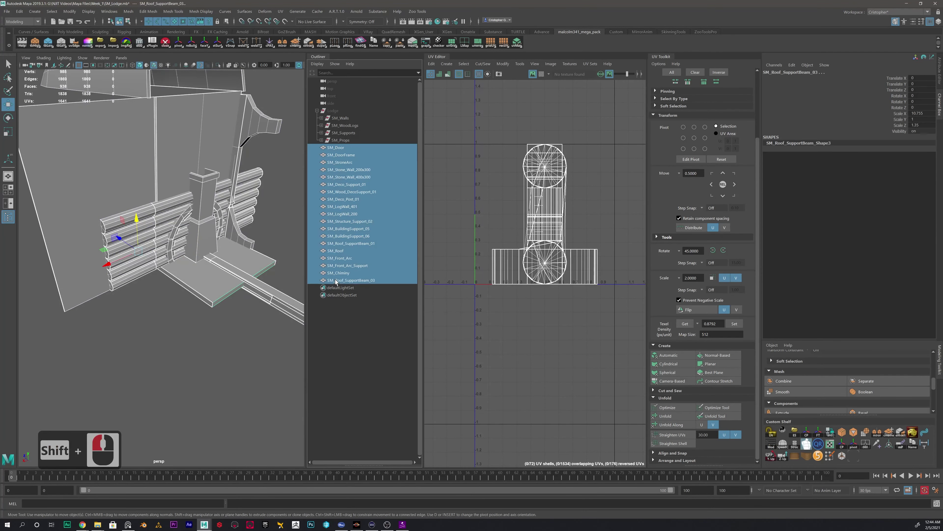
pyautogui.press('h')
# Show only SM_Door and examine its placement and pivot at the origin
pyautogui.click(338, 147)
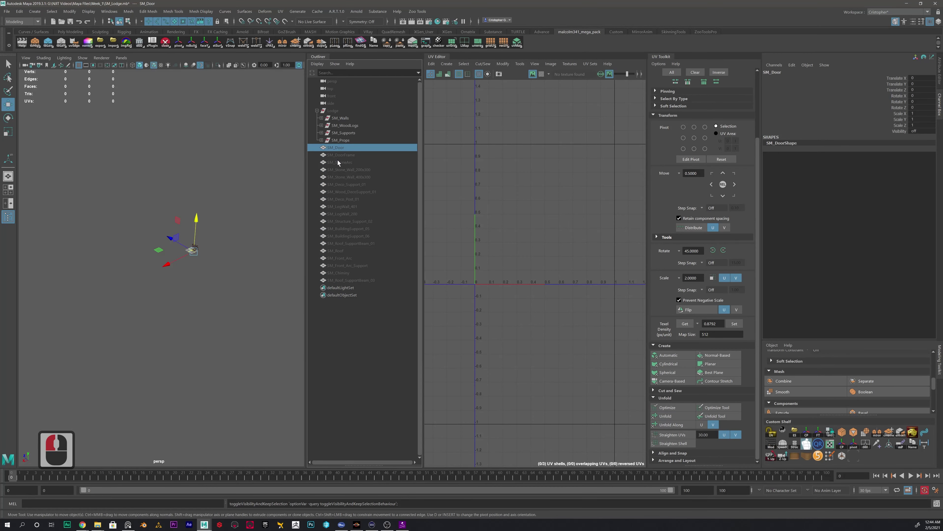
pyautogui.press('h')
pyautogui.moveTo(218, 239)
pyautogui.keyDown('alt'); pyautogui.mouseDown()
pyautogui.moveTo(193, 230)
pyautogui.moveTo(247, 223)
pyautogui.moveTo(229, 225)
pyautogui.mouseUp(); pyautogui.keyUp('alt')
pyautogui.keyDown('alt'); pyautogui.scroll(4, 204, 232); pyautogui.keyUp('alt')
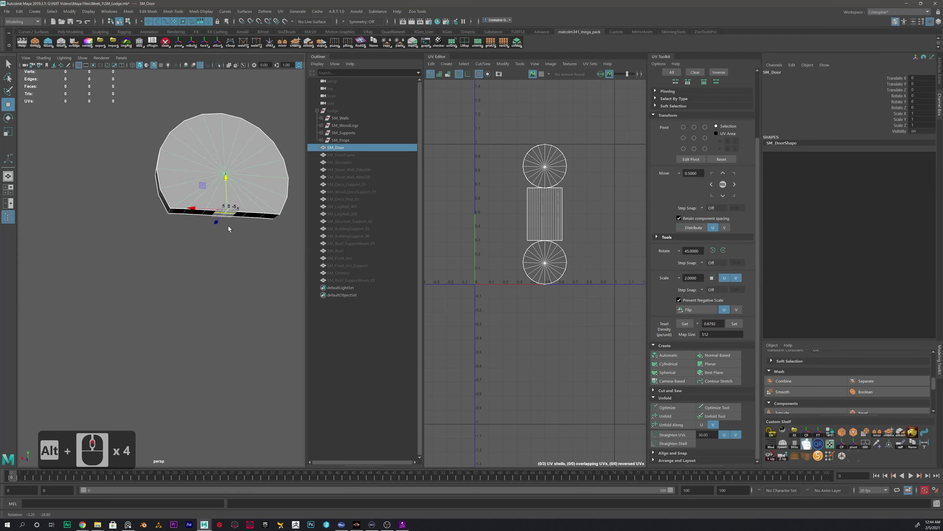
pyautogui.keyDown('alt'); pyautogui.moveTo(262, 201); pyautogui.dragTo(221, 233, button='middle'); pyautogui.keyUp('alt')
pyautogui.keyDown('alt'); pyautogui.middleClick(220, 234); pyautogui.keyUp('alt')
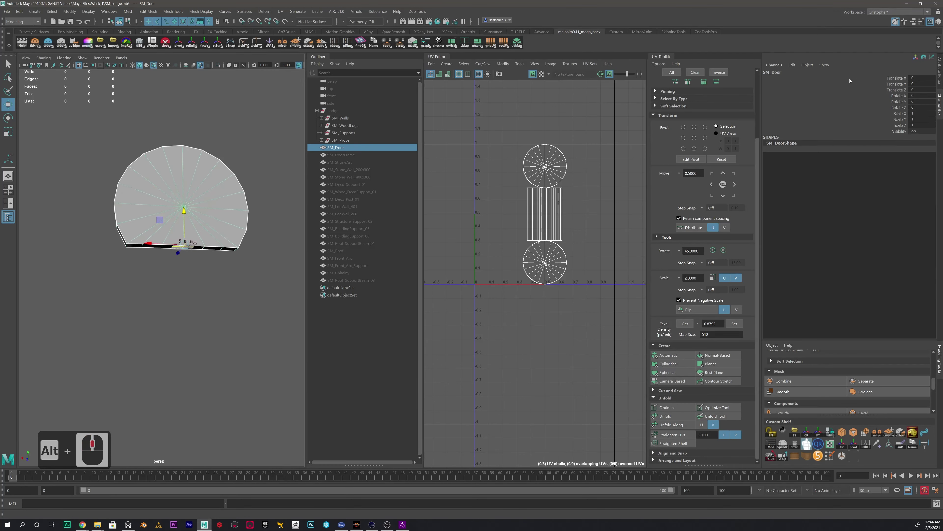
pyautogui.keyDown('alt'); pyautogui.moveTo(216, 195); pyautogui.dragTo(242, 207); pyautogui.keyUp('alt')
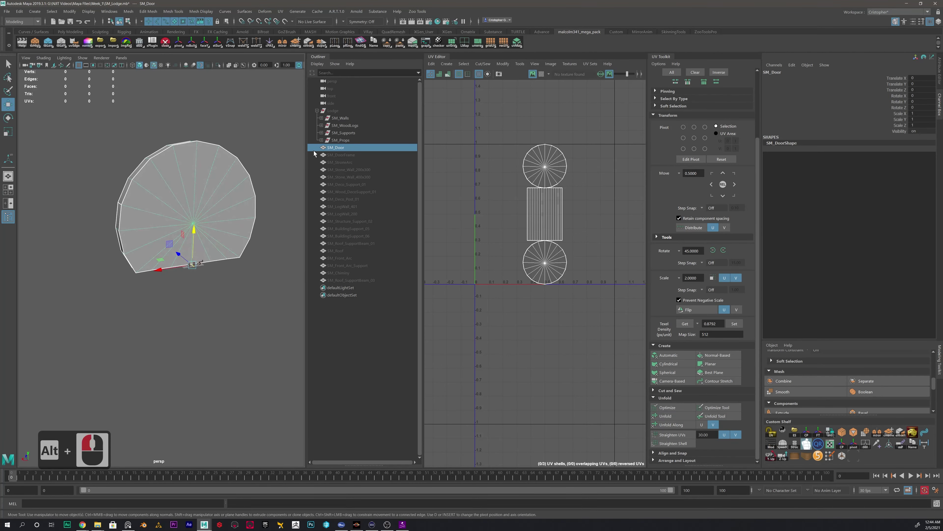
# Hide the door and show SM_DoorFrame and SM_StroneArc one at a time to check their pivots, hiding each again
pyautogui.keyDown('ctrl'); pyautogui.click(338, 155); pyautogui.keyUp('ctrl')
pyautogui.press('h')
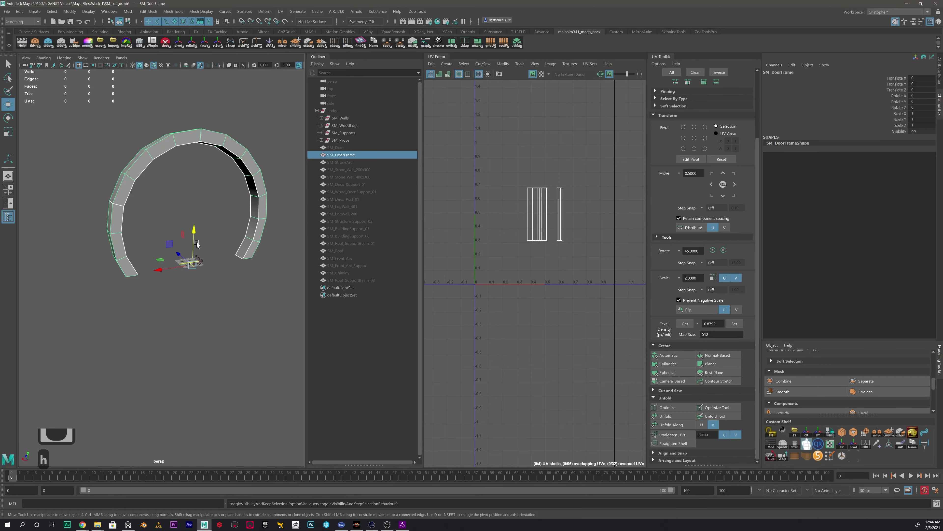
pyautogui.press('h')
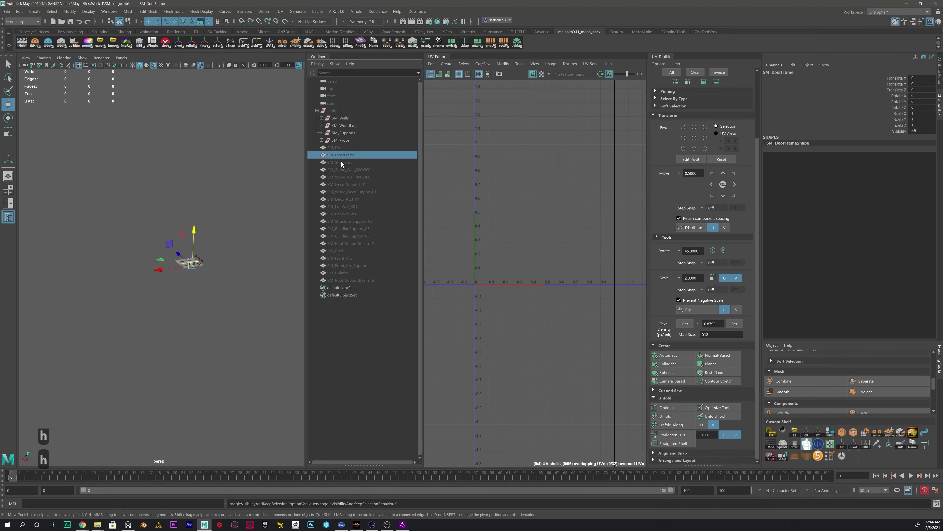
pyautogui.click(340, 162)
pyautogui.press('h')
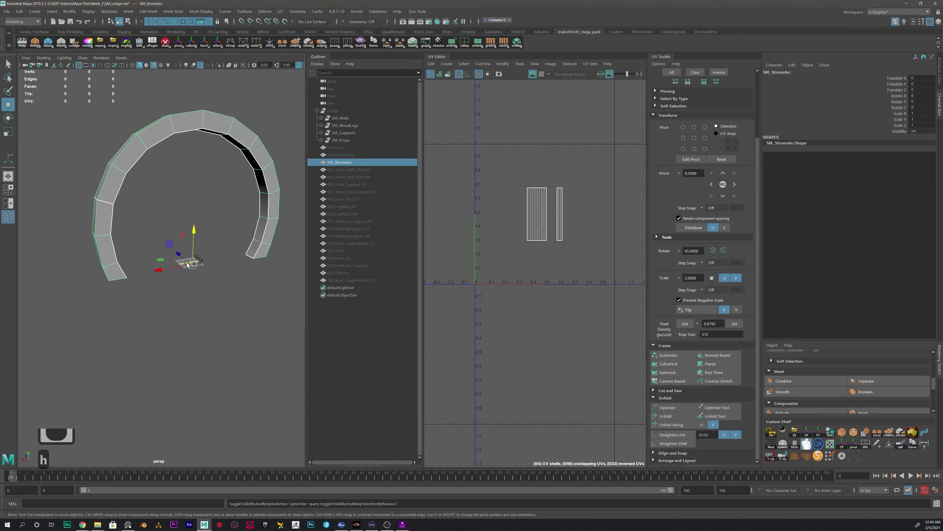
pyautogui.press('h')
# Show SM_Stone_Wall_200x300 to check its pivot at the origin, and hide it again
pyautogui.click(348, 170)
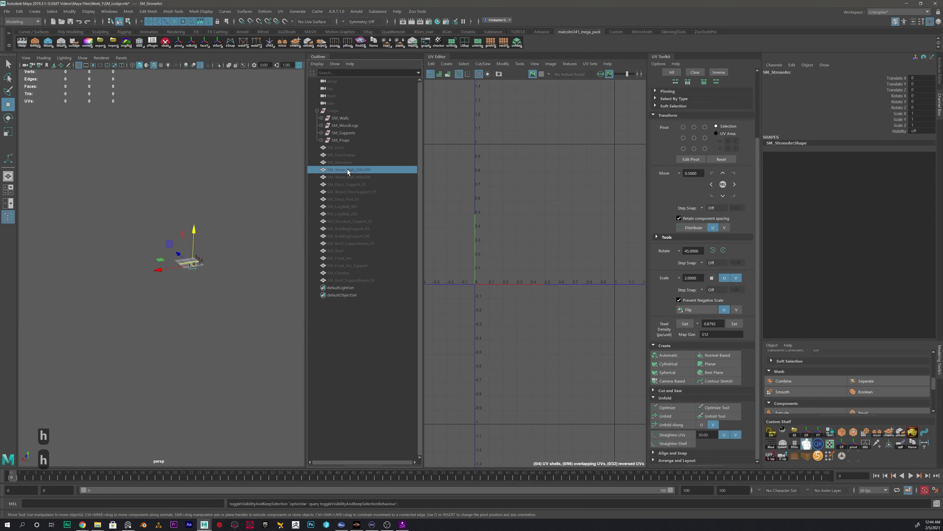
pyautogui.press('h')
pyautogui.keyDown('alt'); pyautogui.moveTo(209, 236); pyautogui.dragTo(214, 213); pyautogui.keyUp('alt')
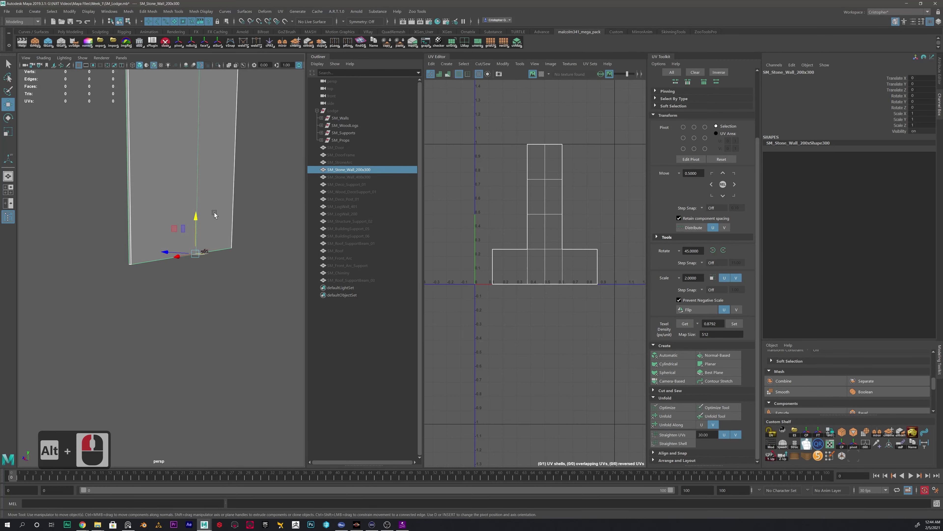
pyautogui.press('h')
# Show SM_Stone_Wall_400x300 and grid-snap it along X in the front view so its lower pivot corner sits on the origin
pyautogui.click(360, 177)
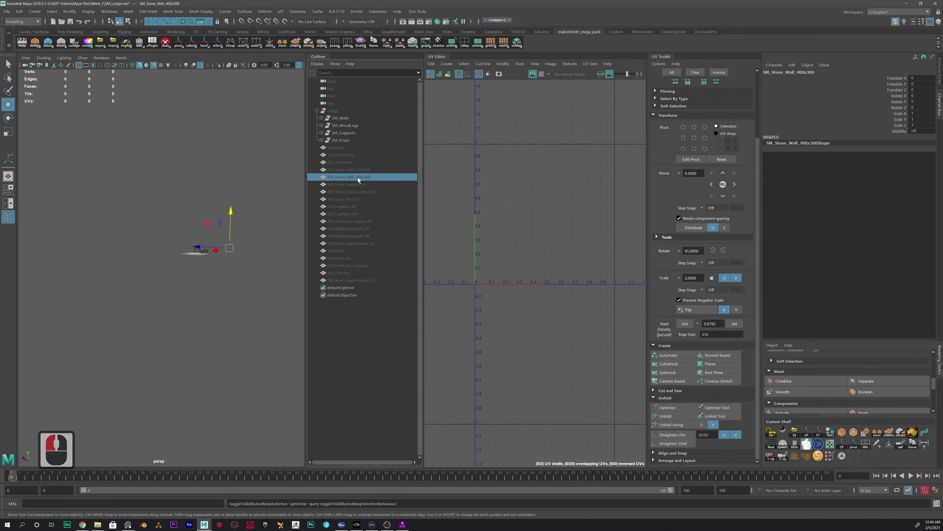
pyautogui.press('h')
pyautogui.scroll(-4, 213, 209)
pyautogui.keyDown('alt'); pyautogui.moveTo(214, 209); pyautogui.dragTo(181, 334); pyautogui.keyUp('alt')
pyautogui.press('space')
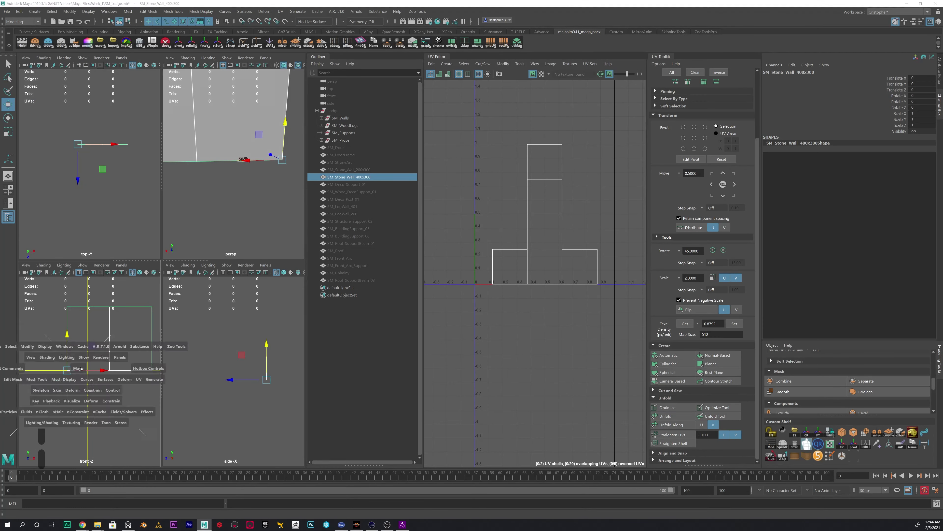
pyautogui.press('space')
pyautogui.keyDown('alt'); pyautogui.moveTo(184, 294); pyautogui.dragTo(136, 308, button='middle'); pyautogui.keyUp('alt')
pyautogui.keyDown('alt'); pyautogui.scroll(3, 162, 316); pyautogui.keyUp('alt')
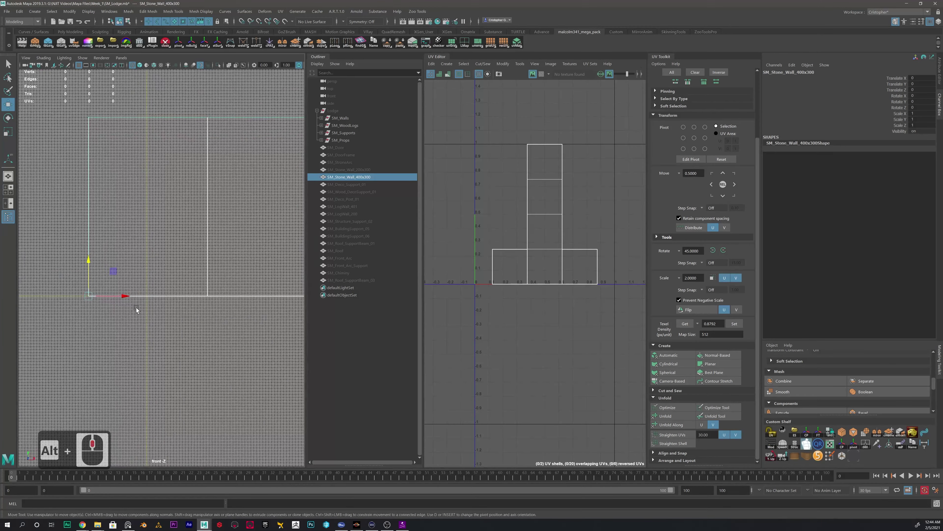
pyautogui.press('x')
pyautogui.moveTo(127, 297); pyautogui.dragTo(147, 297)
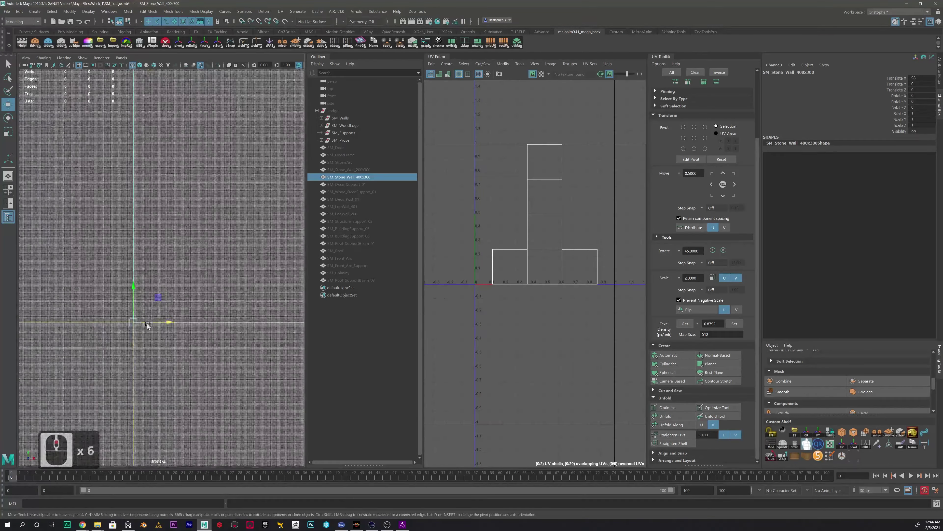
pyautogui.keyDown('alt'); pyautogui.scroll(7, 184, 318); pyautogui.keyUp('alt')
pyautogui.keyDown('alt'); pyautogui.scroll(-13, 192, 345); pyautogui.keyUp('alt')
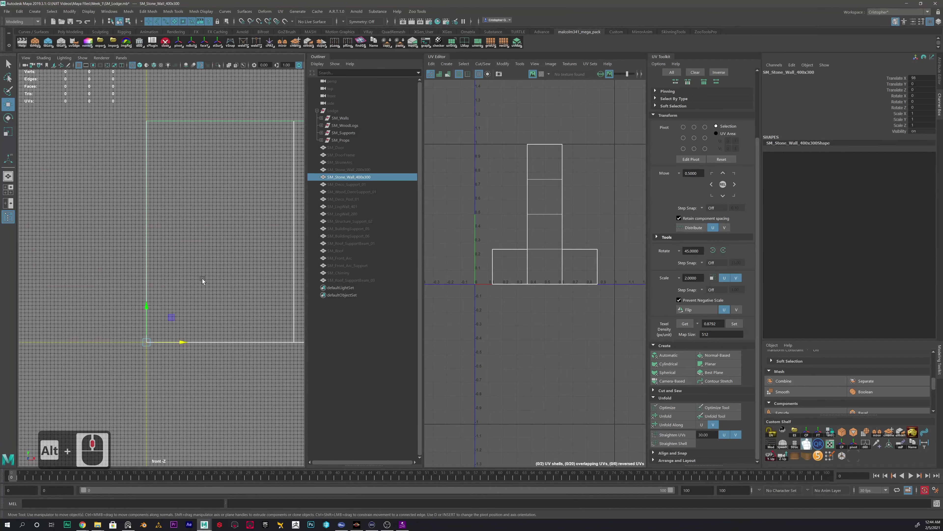
# Freeze the transformations of SM_Stone_Wall_400x300 at its new position
pyautogui.press('h')
pyautogui.press('h')
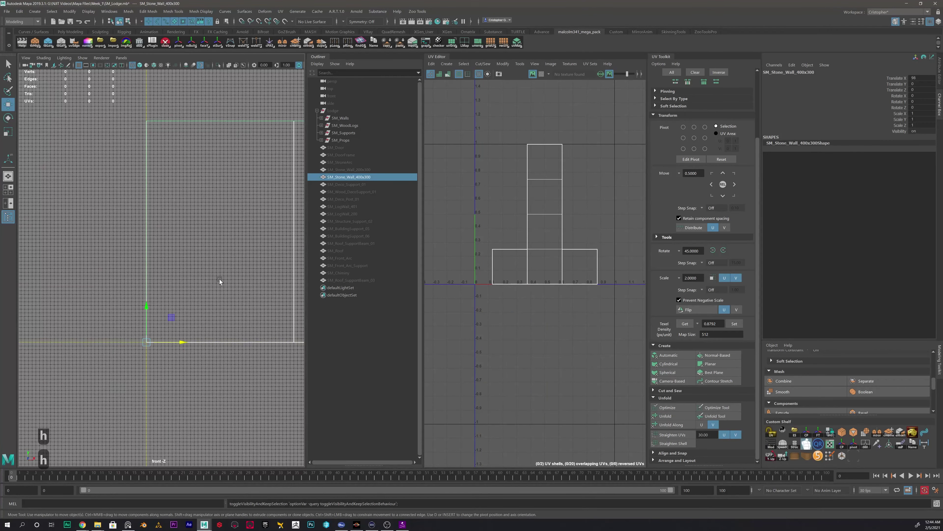
pyautogui.press('space')
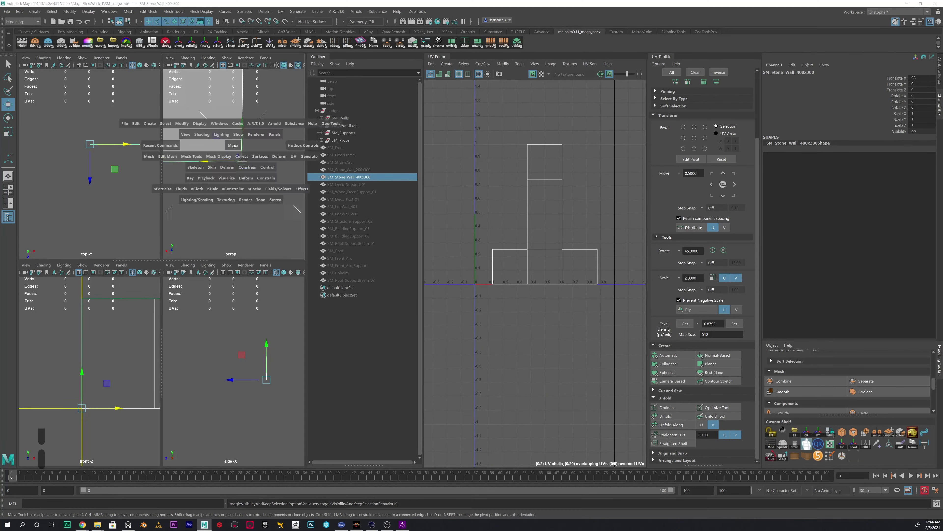
pyautogui.press('space')
pyautogui.keyDown('alt'); pyautogui.moveTo(203, 229); pyautogui.dragTo(260, 260); pyautogui.keyUp('alt')
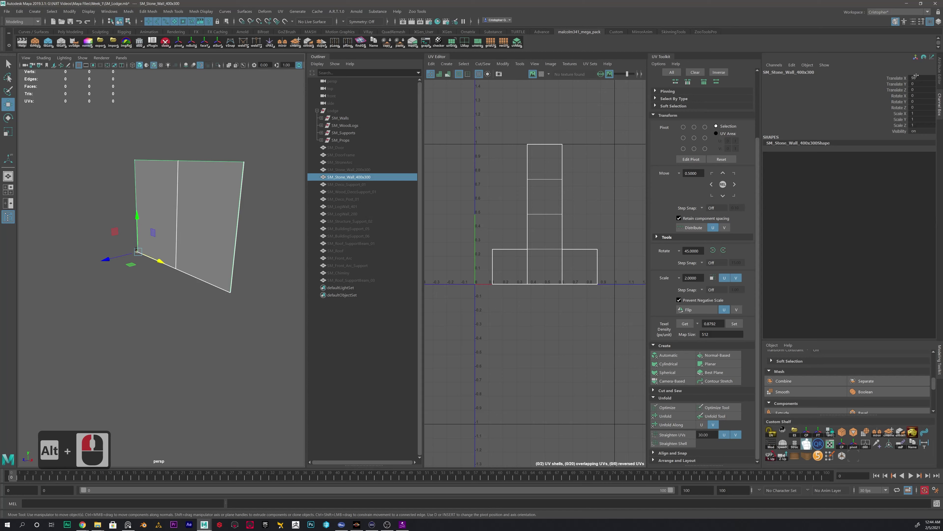
pyautogui.click(70, 12)
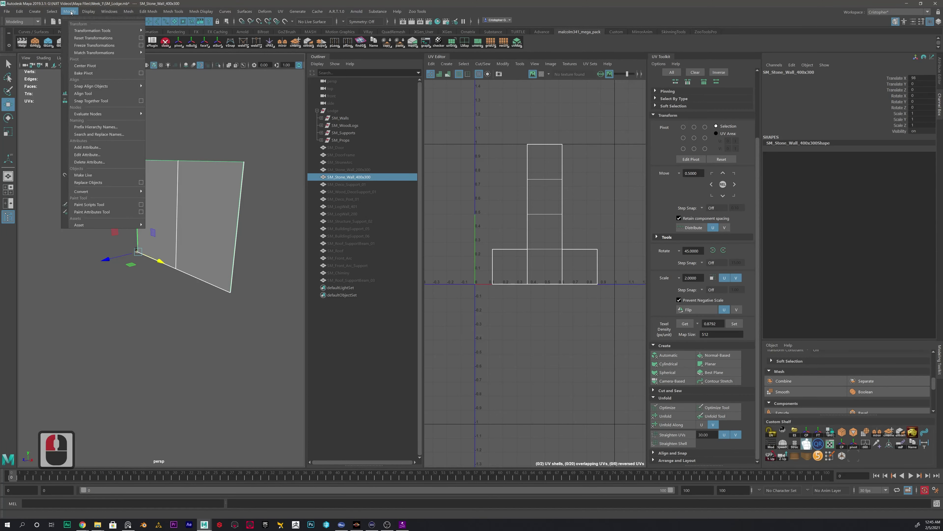
pyautogui.click(85, 46)
pyautogui.keyDown('alt'); pyautogui.moveTo(201, 223); pyautogui.dragTo(168, 245); pyautogui.keyUp('alt')
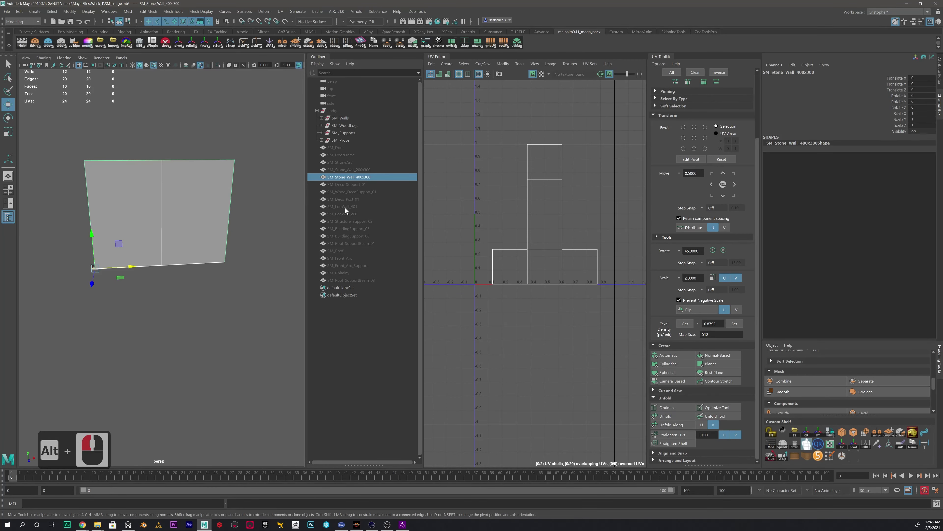
# Hide SM_Stone_Wall_400x300 and show SM_Deco_Support_01 on its own
pyautogui.click(351, 185)
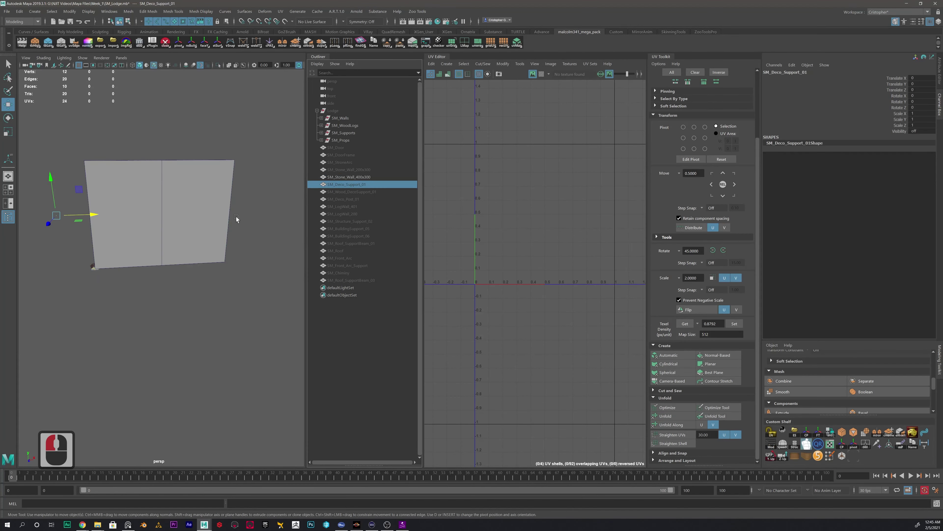
pyautogui.click(355, 177)
pyautogui.press('h')
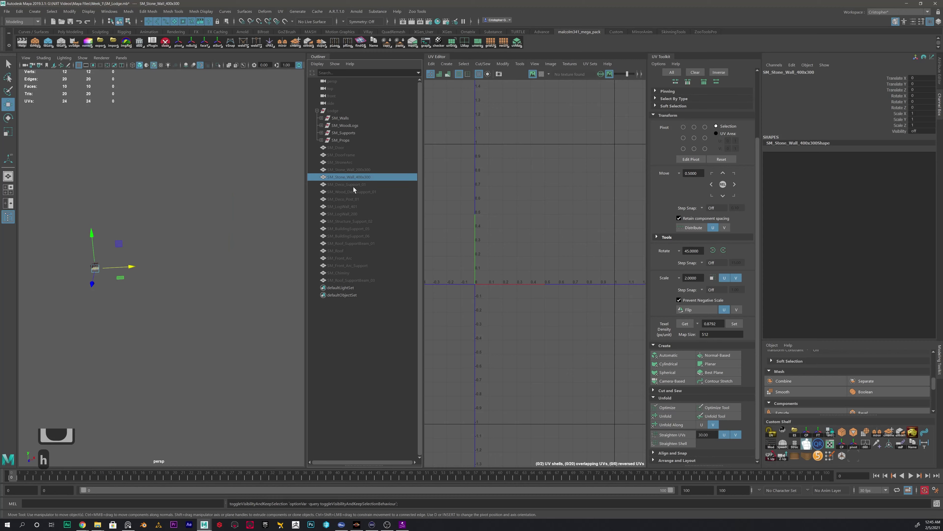
pyautogui.click(350, 186)
pyautogui.press('h')
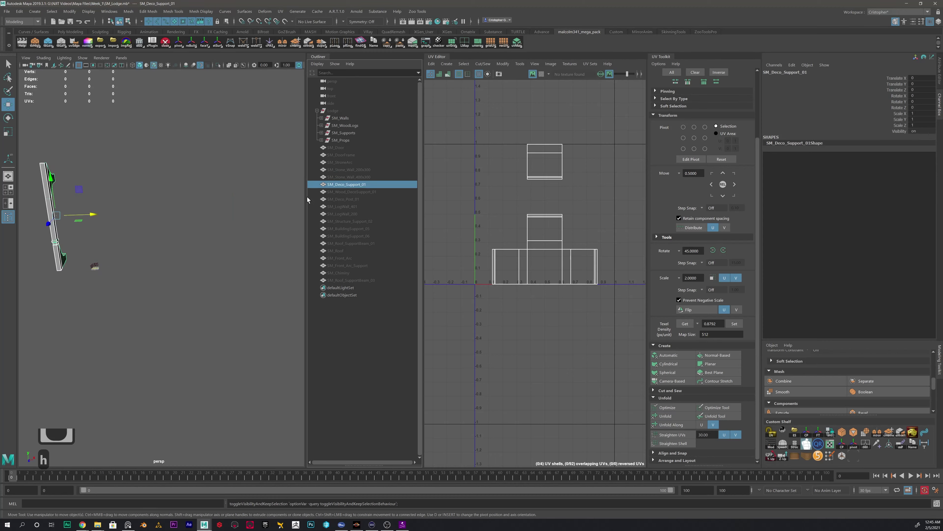
pyautogui.keyDown('alt'); pyautogui.moveTo(91, 203); pyautogui.dragTo(114, 209, button='middle'); pyautogui.keyUp('alt')
pyautogui.keyDown('alt'); pyautogui.moveTo(113, 210); pyautogui.dragTo(109, 184); pyautogui.keyUp('alt')
pyautogui.keyDown('alt'); pyautogui.scroll(2, 177, 230); pyautogui.keyUp('alt')
pyautogui.keyDown('alt'); pyautogui.moveTo(117, 167); pyautogui.dragTo(136, 173, button='middle'); pyautogui.keyUp('alt')
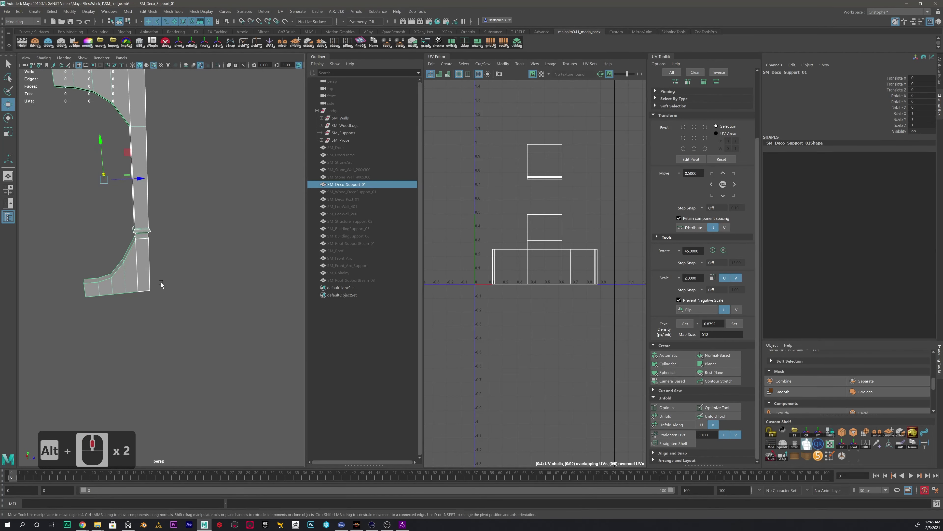
# Move the pivot of SM_Deco_Support_01 down to the bottom edge of its straight back face
pyautogui.press('d')
pyautogui.click(100, 139)
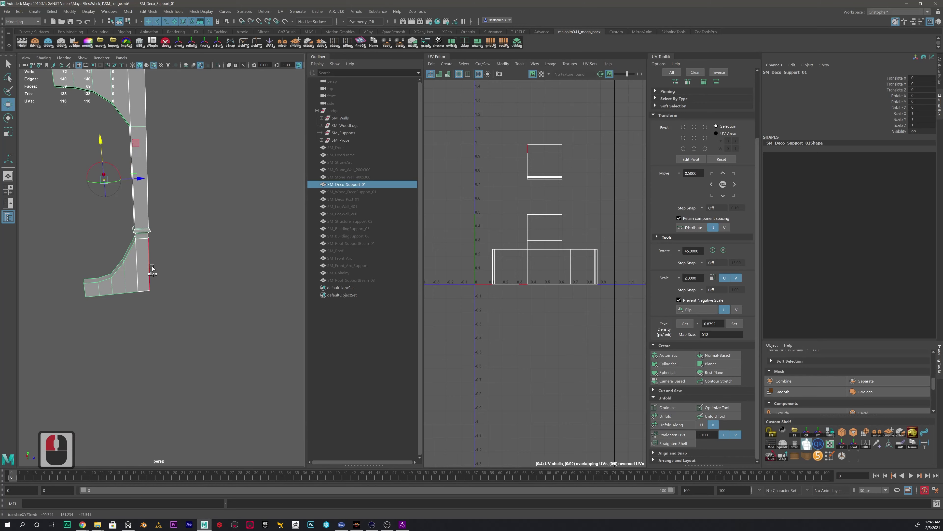
pyautogui.keyDown('shift'); pyautogui.click(146, 292); pyautogui.keyUp('shift')
pyautogui.keyDown('alt'); pyautogui.moveTo(132, 307); pyautogui.dragTo(148, 313); pyautogui.keyUp('alt')
pyautogui.keyDown('alt'); pyautogui.scroll(3, 148, 313); pyautogui.keyUp('alt')
pyautogui.keyDown('alt'); pyautogui.moveTo(149, 313); pyautogui.dragTo(118, 293, button='right'); pyautogui.keyUp('alt')
pyautogui.click(118, 293)
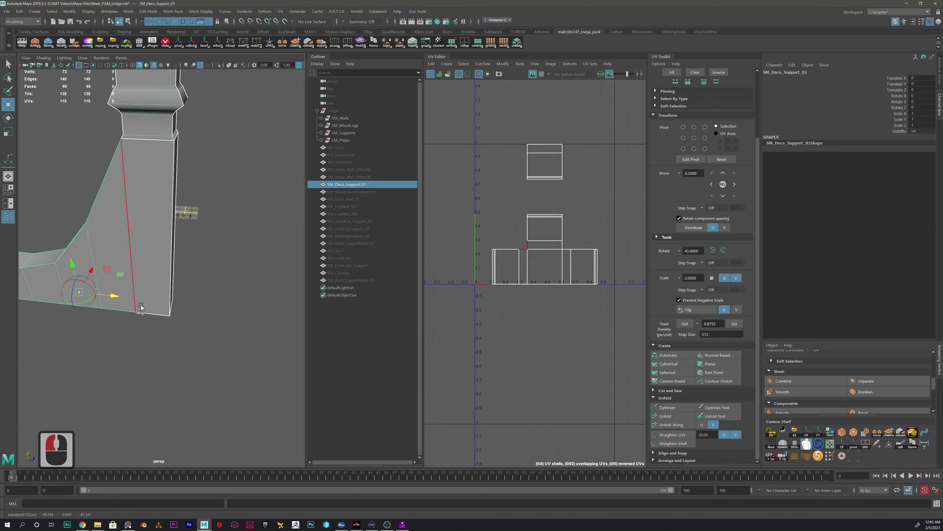
pyautogui.keyDown('shift'); pyautogui.click(154, 315); pyautogui.keyUp('shift')
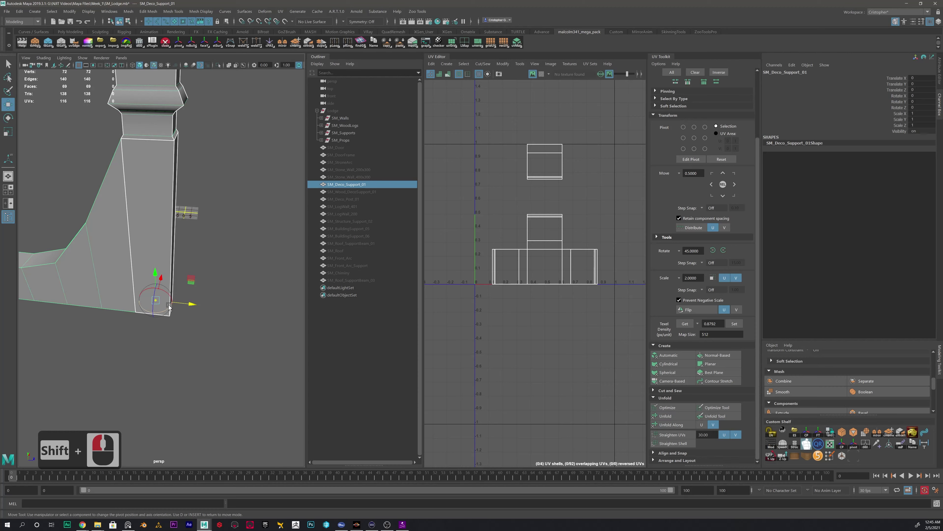
pyautogui.press('d')
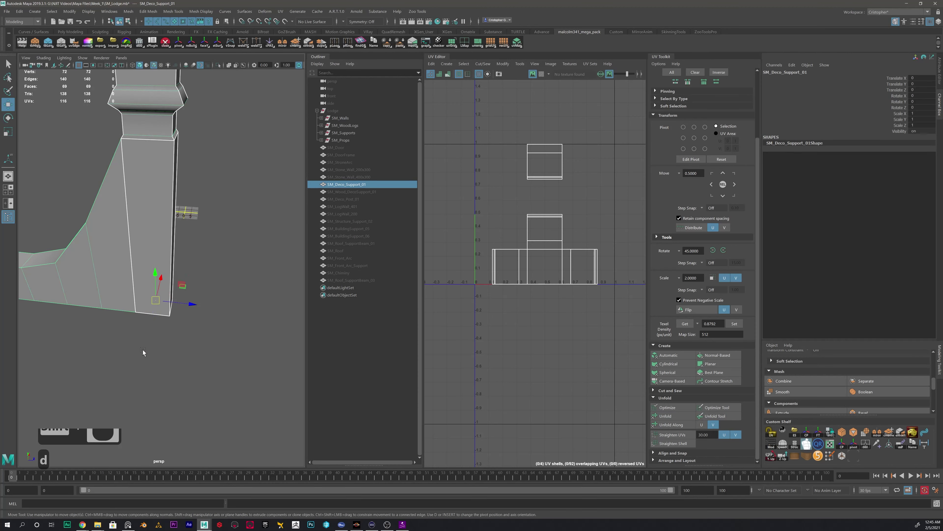
# Grid-snap SM_Deco_Support_01 along X to the world origin, refining the snap in the front view
pyautogui.keyDown('alt'); pyautogui.scroll(-4, 138, 312); pyautogui.keyUp('alt')
pyautogui.keyDown('alt'); pyautogui.moveTo(135, 299); pyautogui.dragTo(201, 297); pyautogui.keyUp('alt')
pyautogui.keyDown('alt'); pyautogui.moveTo(166, 307); pyautogui.dragTo(195, 312, button='middle'); pyautogui.keyUp('alt')
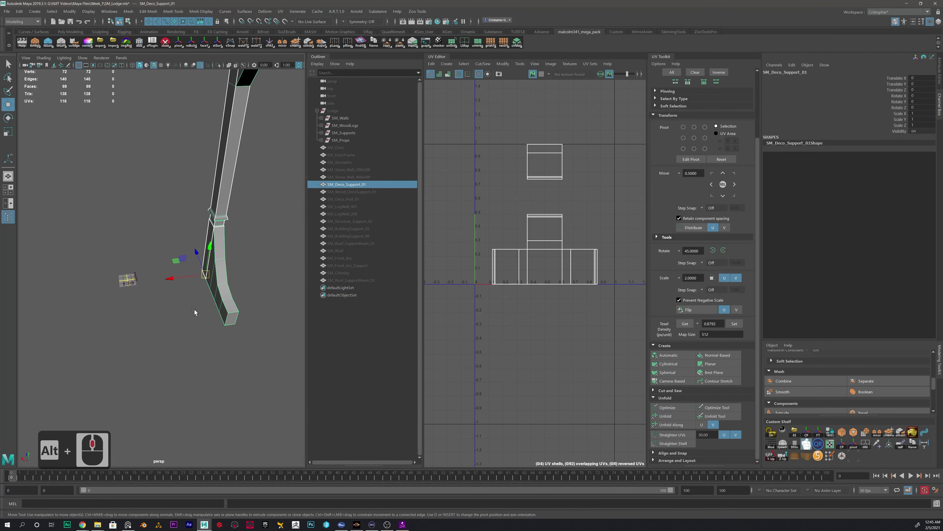
pyautogui.keyDown('alt'); pyautogui.scroll(3, 195, 312); pyautogui.keyUp('alt')
pyautogui.press('x')
pyautogui.moveTo(208, 289); pyautogui.dragTo(107, 289)
pyautogui.press('space')
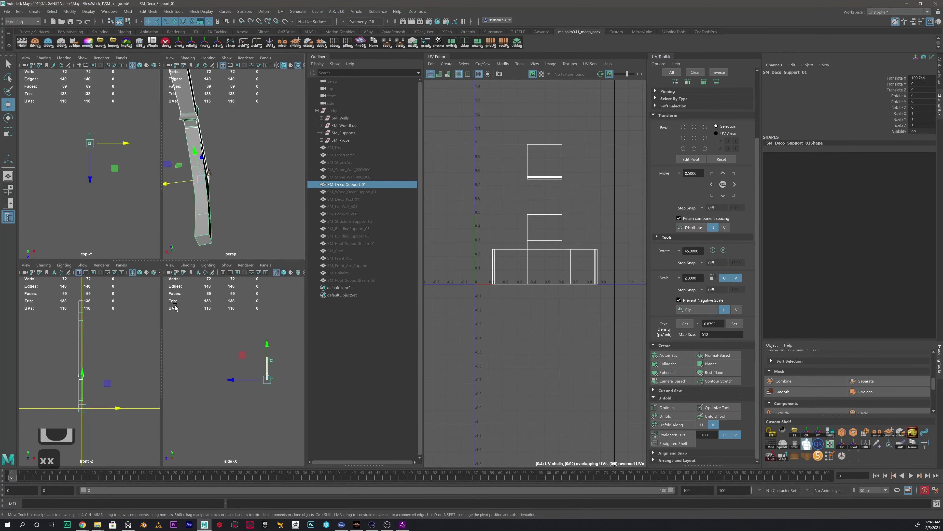
pyautogui.press('space')
pyautogui.keyDown('alt'); pyautogui.scroll(11, 240, 214); pyautogui.keyUp('alt')
pyautogui.keyDown('alt'); pyautogui.scroll(4, 258, 272); pyautogui.keyUp('alt')
pyautogui.keyDown('alt'); pyautogui.moveTo(188, 342); pyautogui.dragTo(206, 273, button='middle'); pyautogui.keyUp('alt')
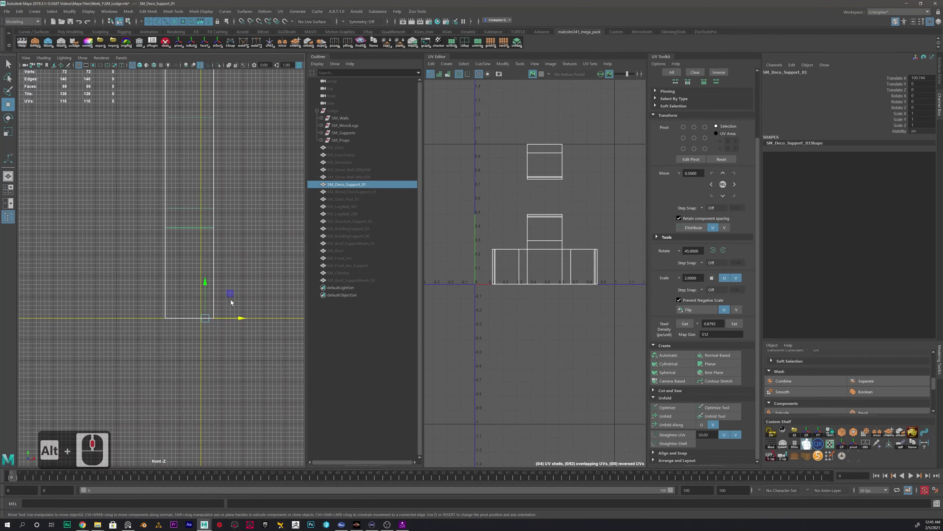
pyautogui.press('x')
pyautogui.moveTo(241, 318); pyautogui.dragTo(202, 317)
pyautogui.press('x')
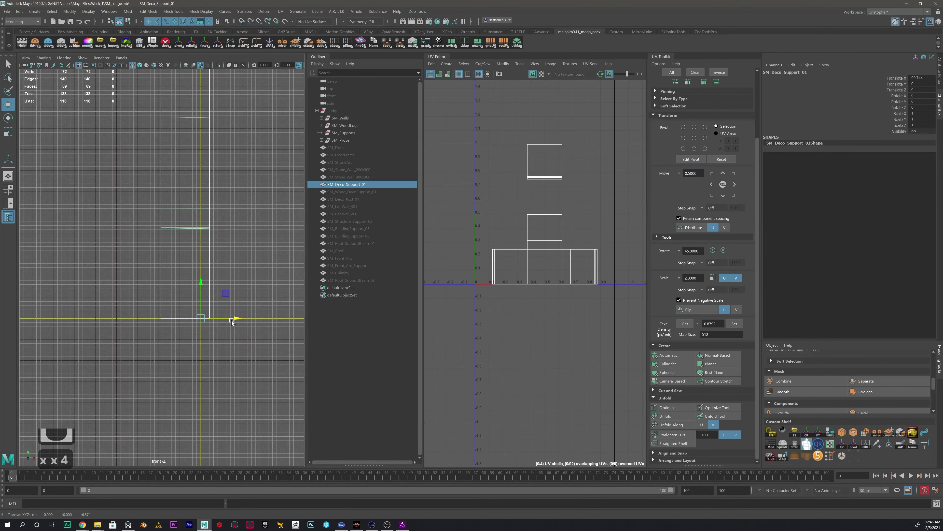
# Center the pivot of SM_Deco_Support_01 and lower it straight down to the middle of its base
pyautogui.keyDown('alt'); pyautogui.scroll(3, 191, 294); pyautogui.keyUp('alt')
pyautogui.keyDown('alt'); pyautogui.scroll(1, 177, 301); pyautogui.keyUp('alt')
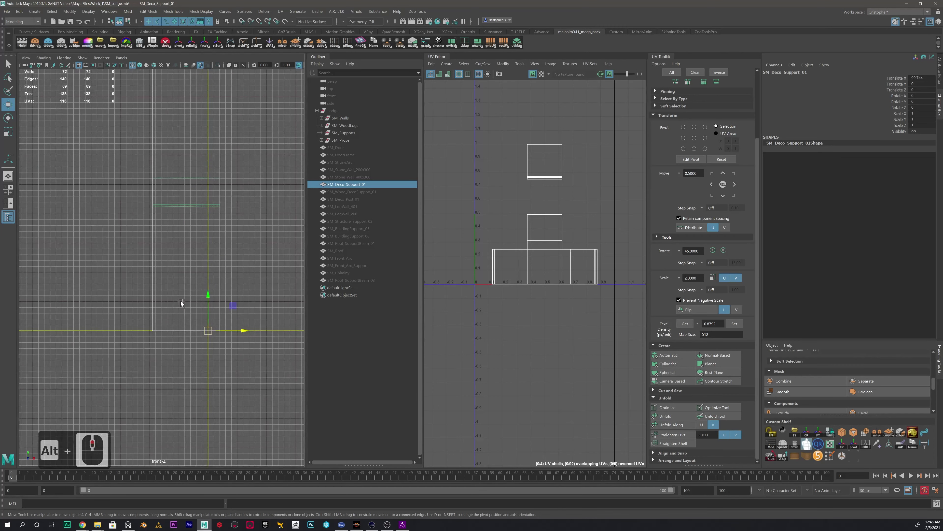
pyautogui.click(38, 14)
pyautogui.moveTo(73, 14)
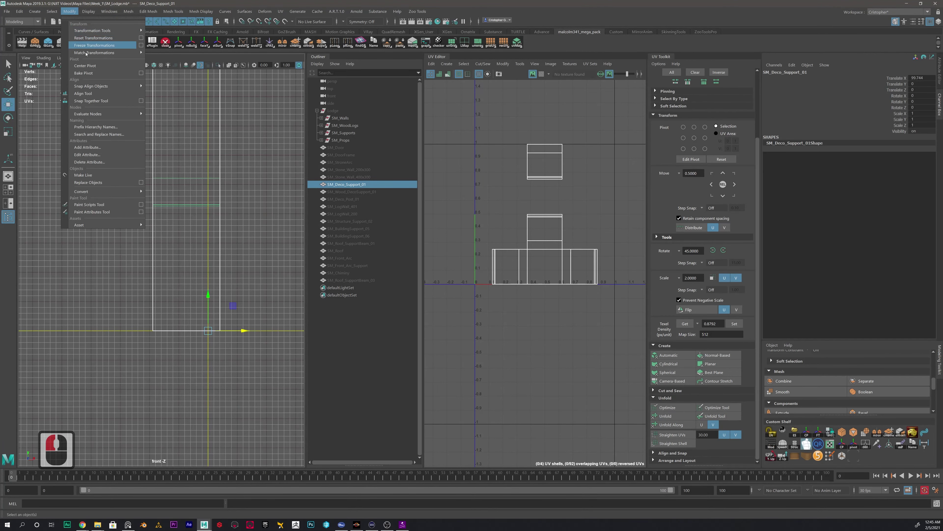
pyautogui.click(88, 66)
pyautogui.keyDown('alt'); pyautogui.scroll(-11, 222, 256); pyautogui.keyUp('alt')
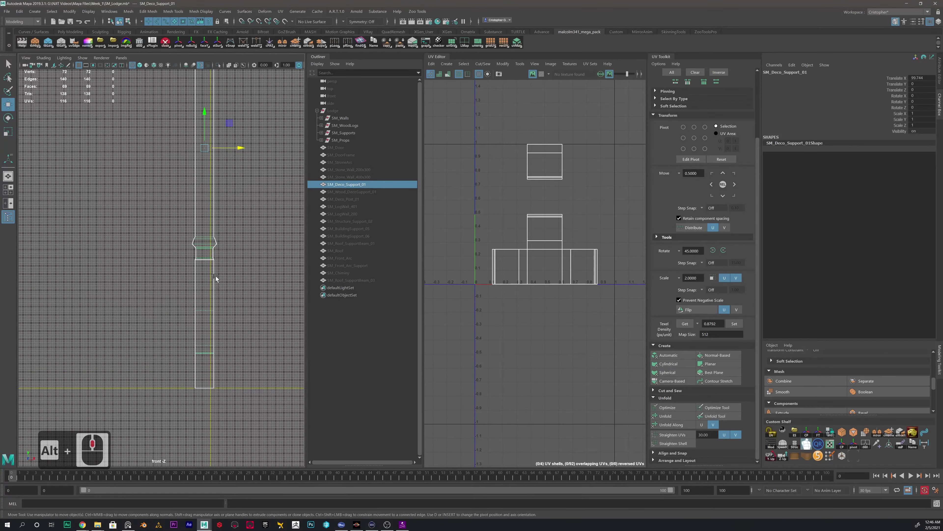
pyautogui.keyDown('alt'); pyautogui.moveTo(216, 281); pyautogui.dragTo(215, 261, button='middle'); pyautogui.keyUp('alt')
pyautogui.press('d')
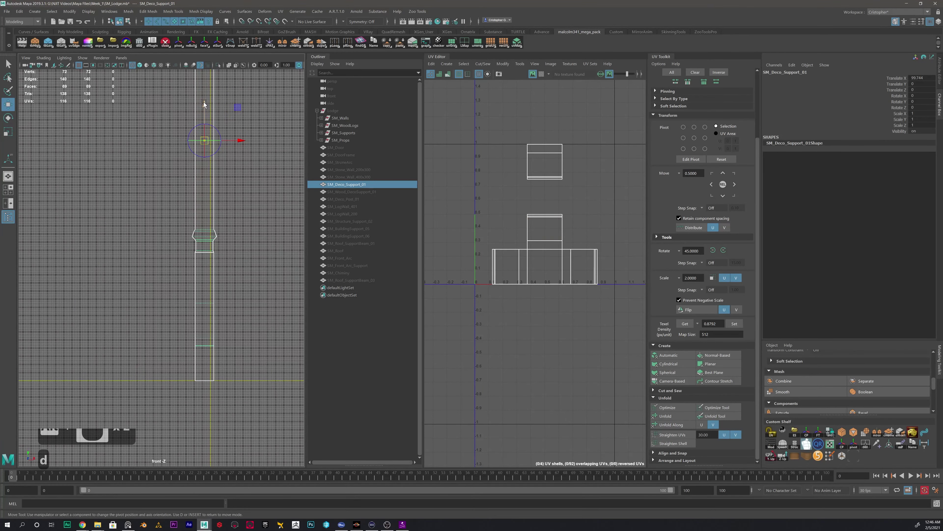
pyautogui.click(204, 106)
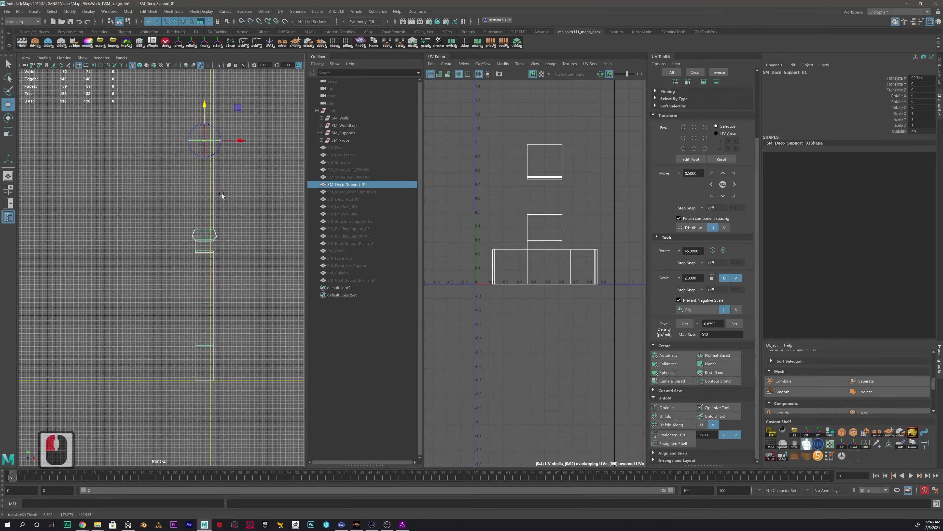
pyautogui.keyDown('shift'); pyautogui.click(205, 382); pyautogui.keyUp('shift')
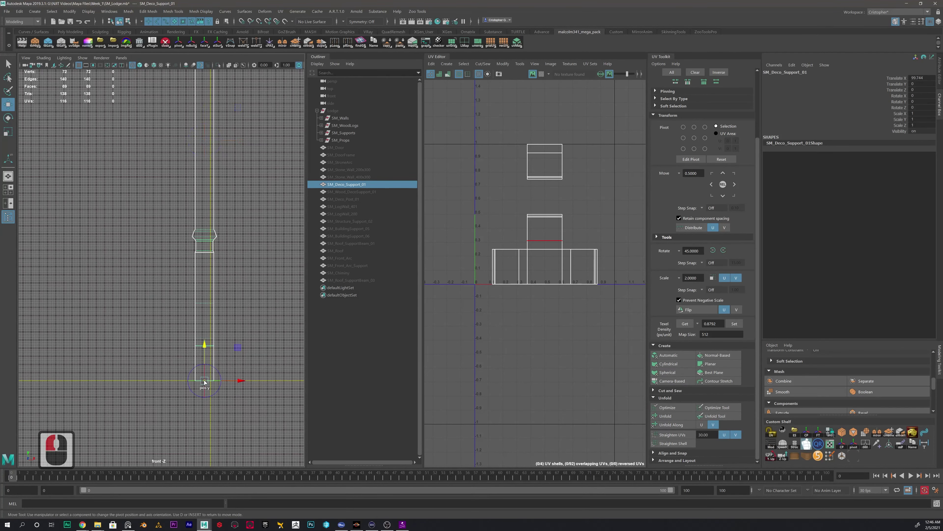
pyautogui.press('d')
# Grid-snap SM_Deco_Support_01 along X in the front view so its centered base pivot sits on the origin
pyautogui.keyDown('alt'); pyautogui.moveTo(239, 381); pyautogui.dragTo(236, 335, button='middle'); pyautogui.keyUp('alt')
pyautogui.keyDown('alt'); pyautogui.scroll(7, 237, 331); pyautogui.keyUp('alt')
pyautogui.keyDown('alt'); pyautogui.moveTo(273, 389); pyautogui.dragTo(209, 291, button='middle'); pyautogui.keyUp('alt')
pyautogui.scroll(1, 209, 291)
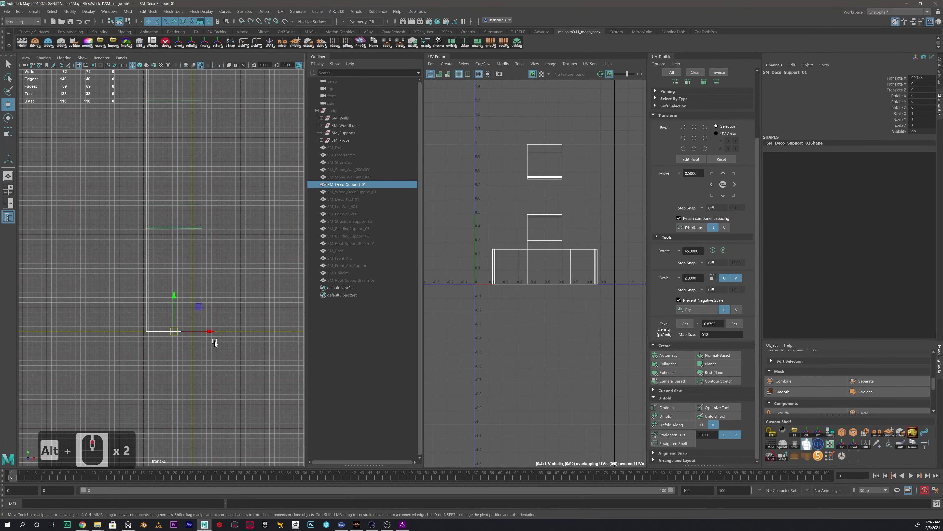
pyautogui.press('x')
pyautogui.moveTo(211, 333); pyautogui.dragTo(193, 332)
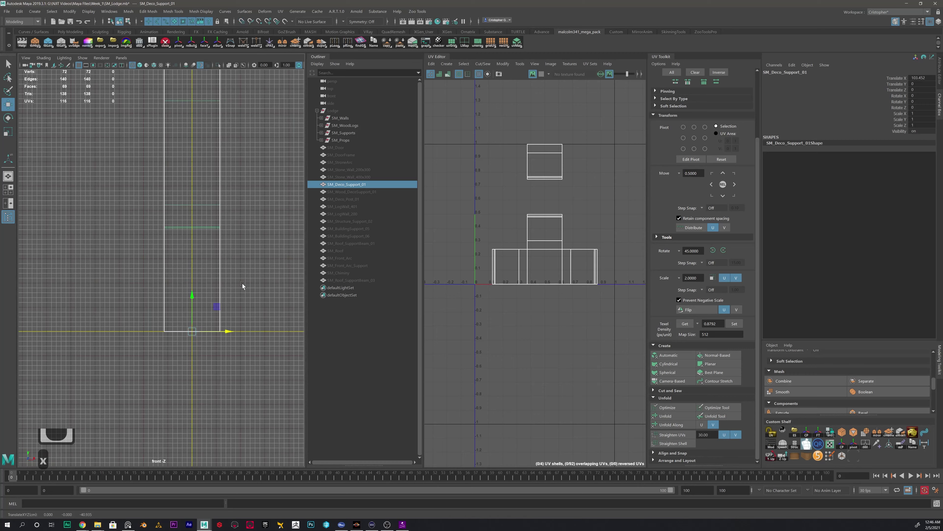
# Shift the pivot of SM_Deco_Support_01 along Z to the bottom edge of its back face in the perspective view
pyautogui.press('space')
pyautogui.press('space')
pyautogui.keyDown('alt'); pyautogui.moveTo(215, 192); pyautogui.dragTo(202, 241); pyautogui.keyUp('alt')
pyautogui.keyDown('alt'); pyautogui.scroll(5, 165, 305); pyautogui.keyUp('alt')
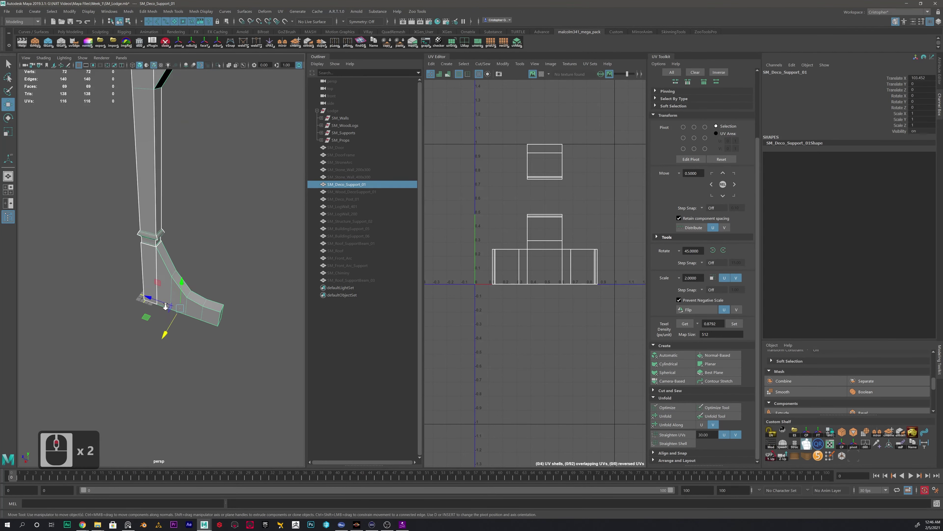
pyautogui.keyDown('alt'); pyautogui.moveTo(209, 334); pyautogui.dragTo(179, 328); pyautogui.keyUp('alt')
pyautogui.press('d')
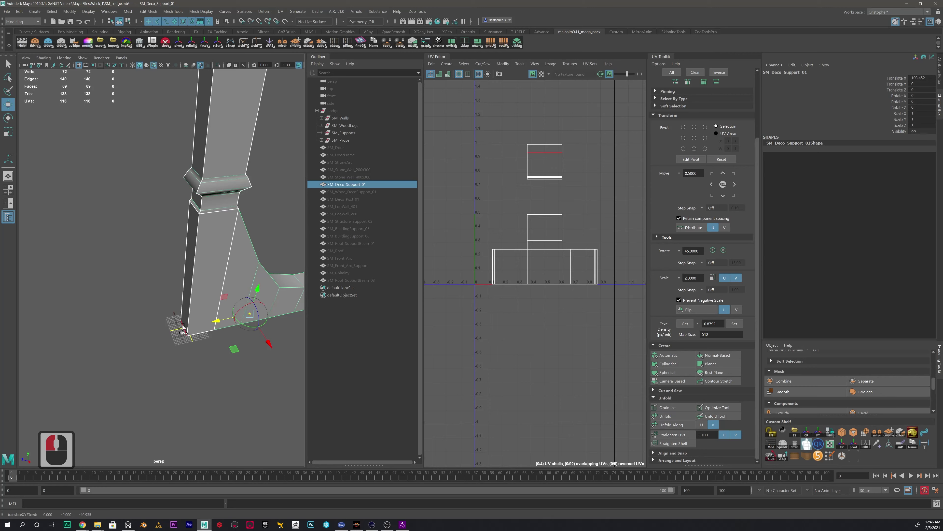
pyautogui.keyDown('shift'); pyautogui.click(182, 328); pyautogui.keyUp('shift')
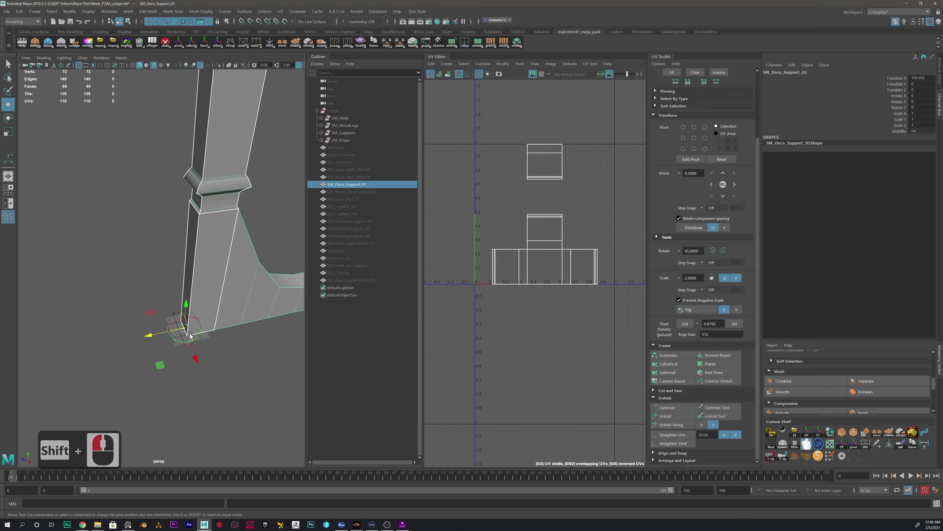
pyautogui.scroll(-3, 190, 334)
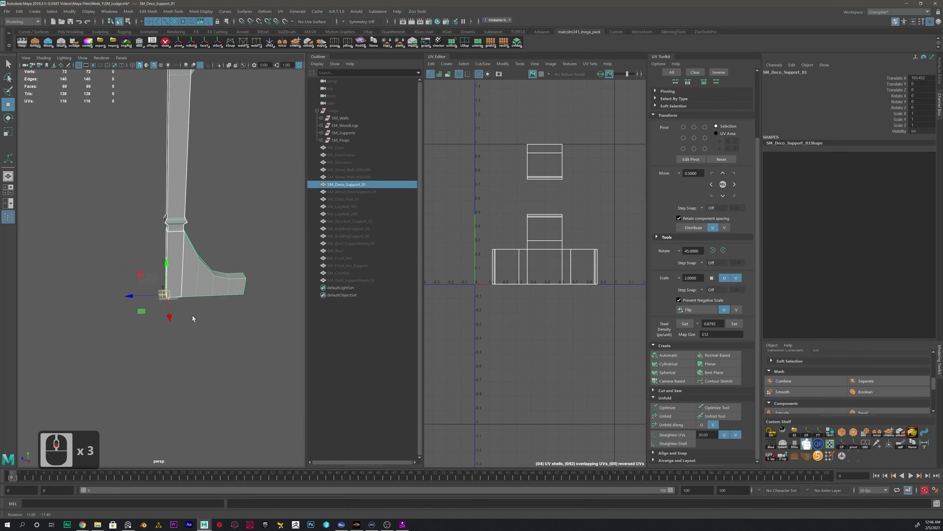
# Freeze the transformations of SM_Deco_Support_01 and check the whole support from the side
pyautogui.keyDown('alt'); pyautogui.moveTo(198, 316); pyautogui.dragTo(169, 320); pyautogui.keyUp('alt')
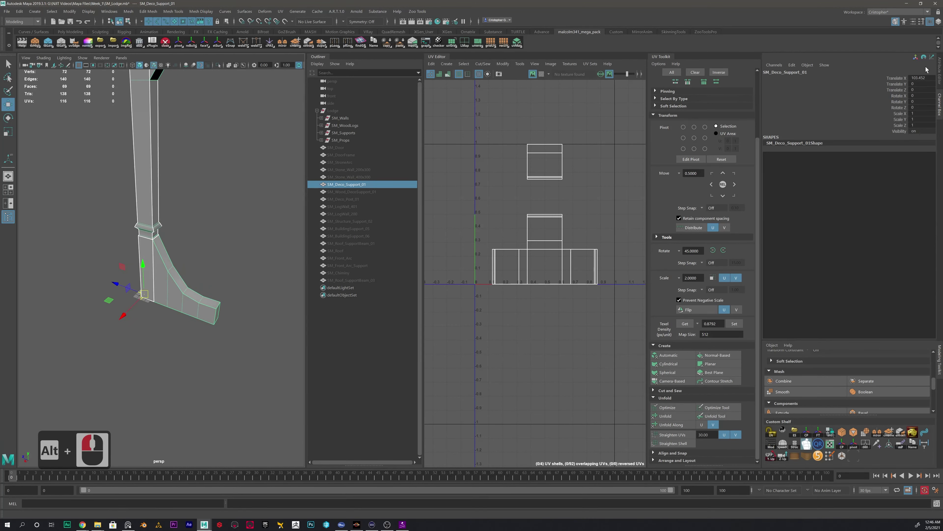
pyautogui.click(70, 11)
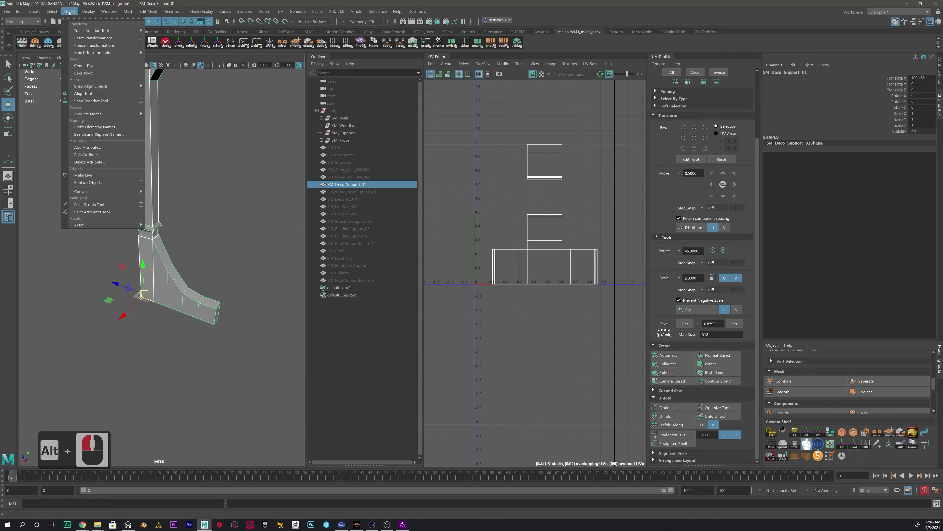
pyautogui.click(93, 45)
pyautogui.click(220, 266)
pyautogui.scroll(-4, 213, 257)
pyautogui.click(177, 288)
pyautogui.keyDown('alt'); pyautogui.moveTo(177, 290); pyautogui.dragTo(186, 222); pyautogui.keyUp('alt')
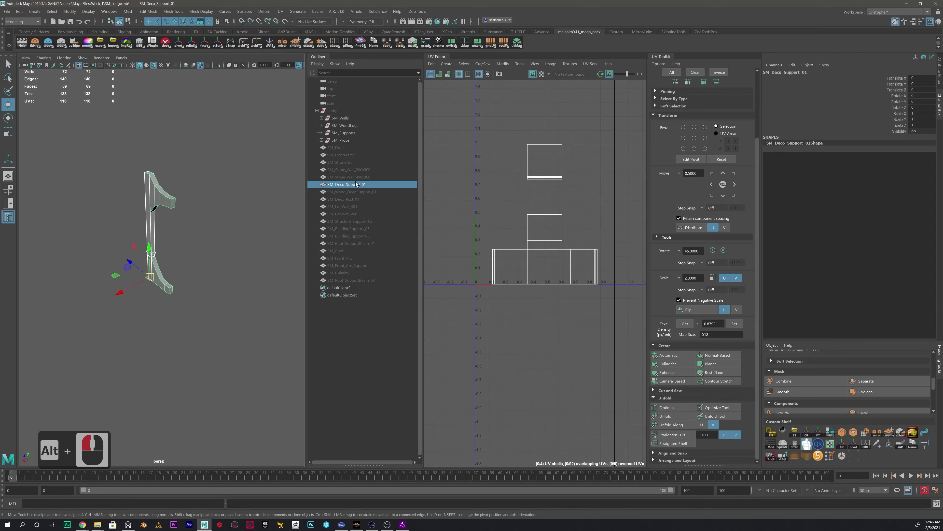
# Hide SM_Deco_Support_01 and show SM_Wood_DecoSupport_01 on its own
pyautogui.click(356, 184)
pyautogui.press('h')
pyautogui.click(352, 192)
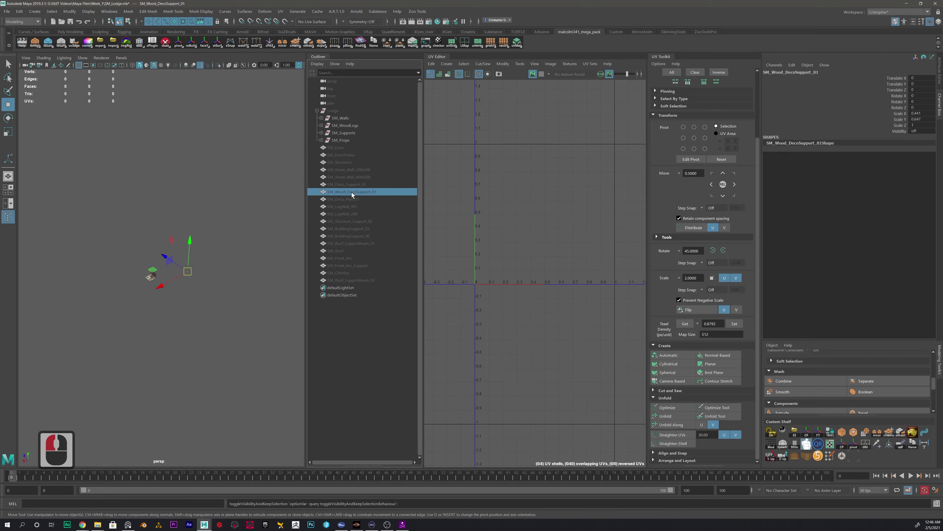
pyautogui.press('h')
# Move the pivot of SM_Wood_DecoSupport_01 down to its base and back to its straight rear face
pyautogui.scroll(5, 187, 265)
pyautogui.keyDown('alt'); pyautogui.moveTo(188, 266); pyautogui.dragTo(245, 253); pyautogui.keyUp('alt')
pyautogui.keyDown('alt'); pyautogui.scroll(3, 219, 273); pyautogui.keyUp('alt')
pyautogui.keyDown('alt'); pyautogui.moveTo(112, 221); pyautogui.dragTo(130, 197); pyautogui.keyUp('alt')
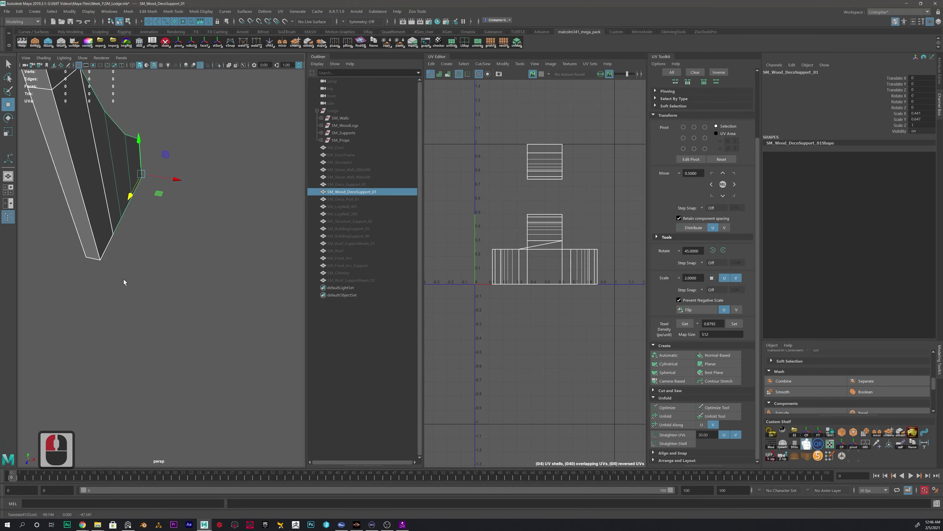
pyautogui.press('d')
pyautogui.click(132, 194)
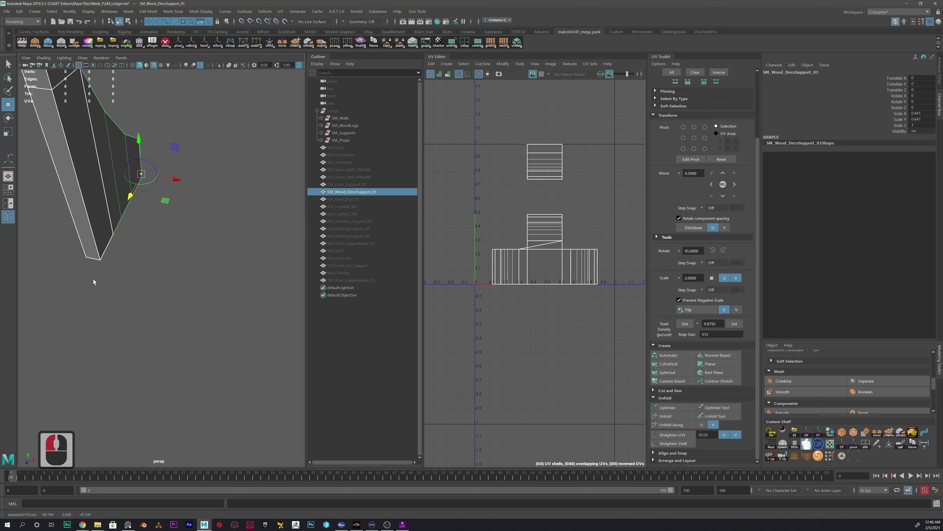
pyautogui.keyDown('shift'); pyautogui.click(97, 261); pyautogui.keyUp('shift')
pyautogui.keyDown('alt'); pyautogui.moveTo(111, 287); pyautogui.dragTo(187, 251); pyautogui.keyUp('alt')
pyautogui.click(185, 251)
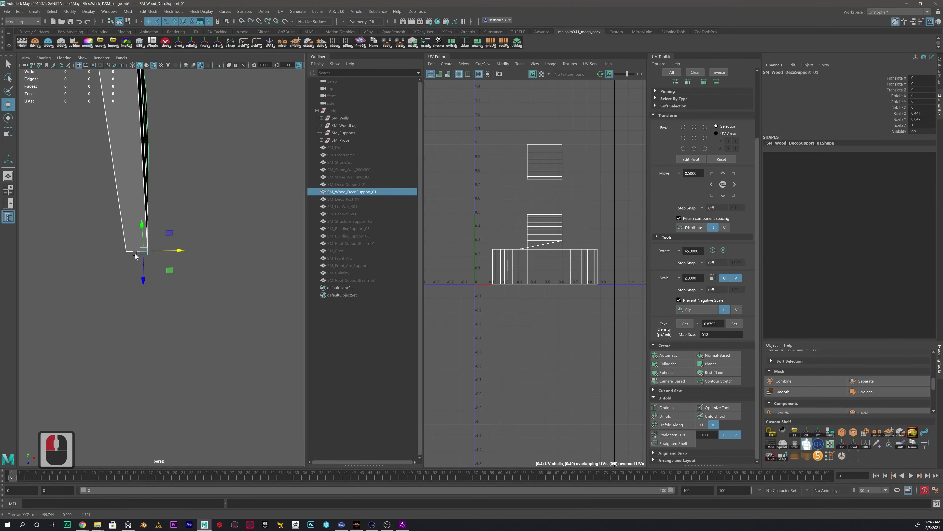
# Align the pivot of SM_Wood_DecoSupport_01 sideways to the middle of the bottom back edge
pyautogui.press('d')
pyautogui.click(175, 251)
pyautogui.keyDown('shift'); pyautogui.click(134, 251); pyautogui.keyUp('shift')
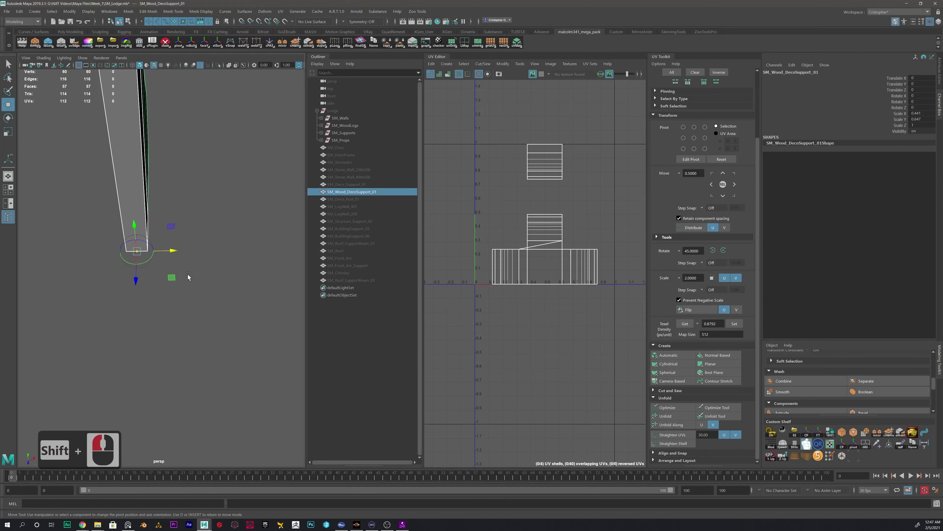
pyautogui.press('d')
# Grid-snap SM_Wood_DecoSupport_01 along X in the front view so its pivot lies on the origin line
pyautogui.keyDown('alt'); pyautogui.scroll(-9, 188, 274); pyautogui.keyUp('alt')
pyautogui.keyDown('alt'); pyautogui.moveTo(220, 277); pyautogui.dragTo(189, 371); pyautogui.keyUp('alt')
pyautogui.press('space')
pyautogui.press('space')
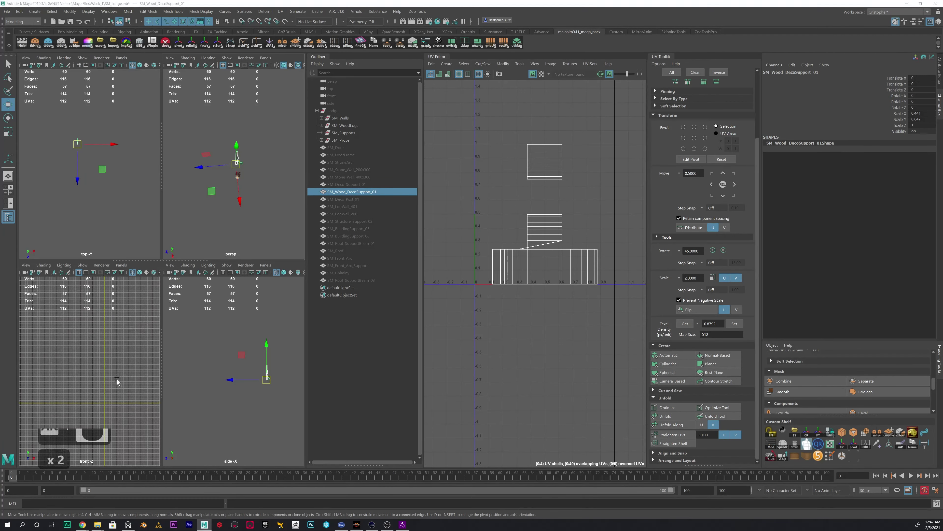
pyautogui.scroll(-7, 138, 326)
pyautogui.scroll(-12, 138, 325)
pyautogui.keyDown('alt'); pyautogui.scroll(5, 153, 303); pyautogui.keyUp('alt')
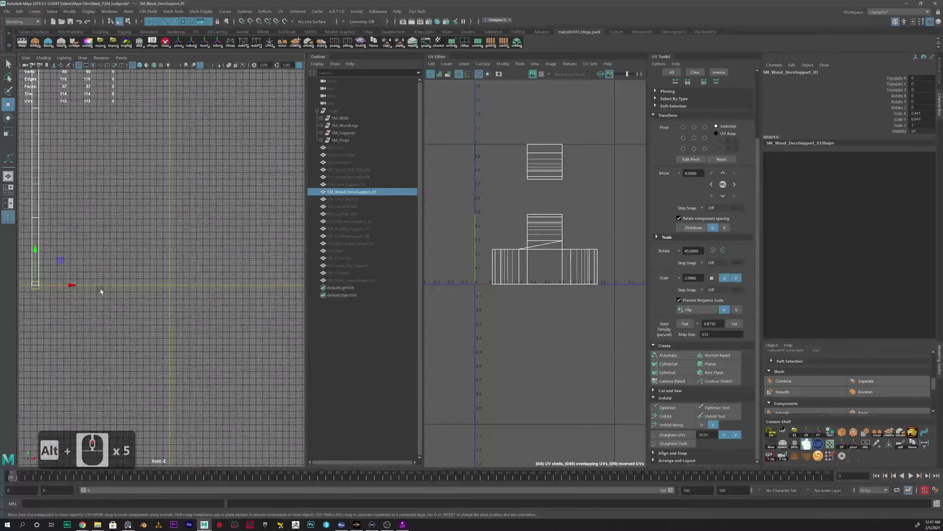
pyautogui.press('x')
pyautogui.moveTo(75, 285); pyautogui.dragTo(169, 286)
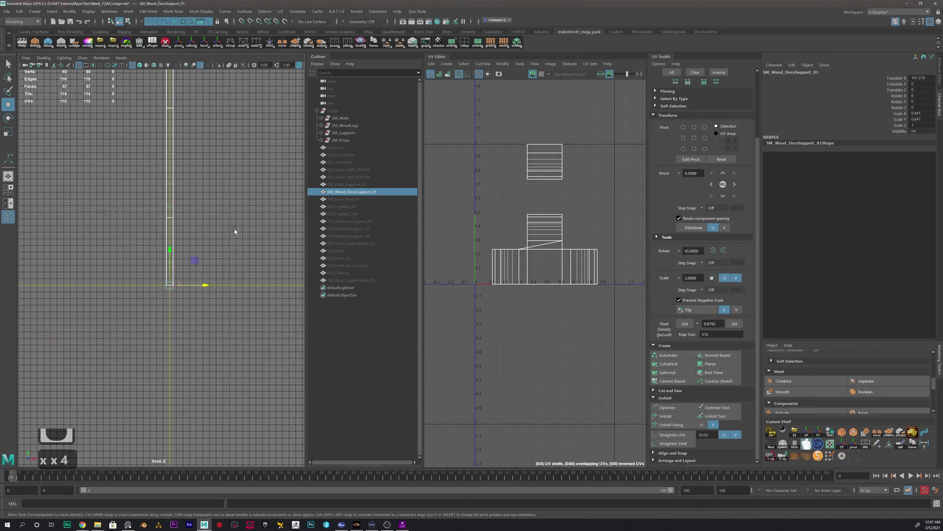
# Grid-snap SM_Wood_DecoSupport_01 along Z in the side view so its back face starts at the origin
pyautogui.press('space')
pyautogui.moveTo(252, 366)
pyautogui.keyDown('alt'); pyautogui.mouseDown(button='middle')
pyautogui.moveTo(263, 378)
pyautogui.moveTo(141, 339)
pyautogui.moveTo(269, 349)
pyautogui.moveTo(226, 338)
pyautogui.moveTo(240, 377)
pyautogui.mouseUp(button='middle'); pyautogui.keyUp('alt')
pyautogui.click(223, 272)
pyautogui.keyDown('alt'); pyautogui.scroll(6, 261, 367); pyautogui.keyUp('alt')
pyautogui.keyDown('alt'); pyautogui.moveTo(253, 341); pyautogui.dragTo(245, 363, button='middle'); pyautogui.keyUp('alt')
pyautogui.moveTo(219, 366); pyautogui.dragTo(227, 368)
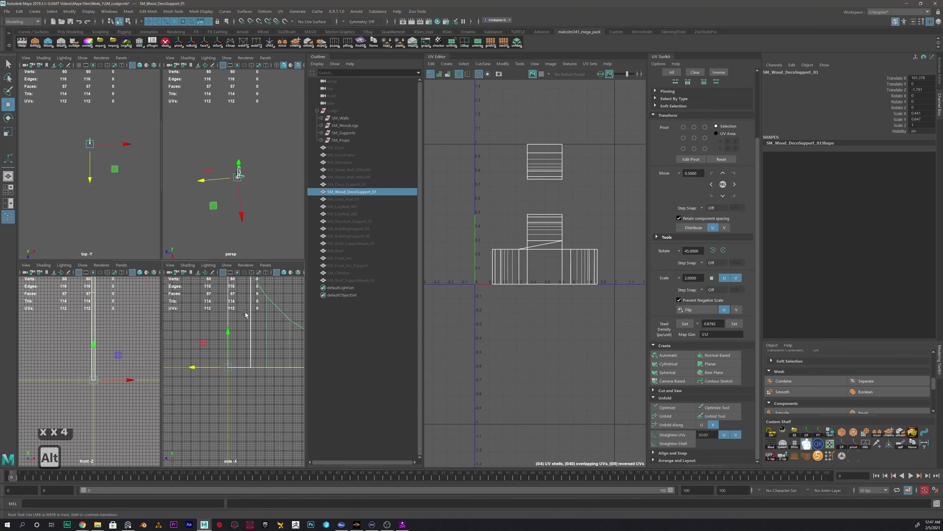
# Freeze the transformations of SM_Wood_DecoSupport_01 at its new position
pyautogui.press('space')
pyautogui.keyDown('alt'); pyautogui.moveTo(221, 273); pyautogui.dragTo(156, 293); pyautogui.keyUp('alt')
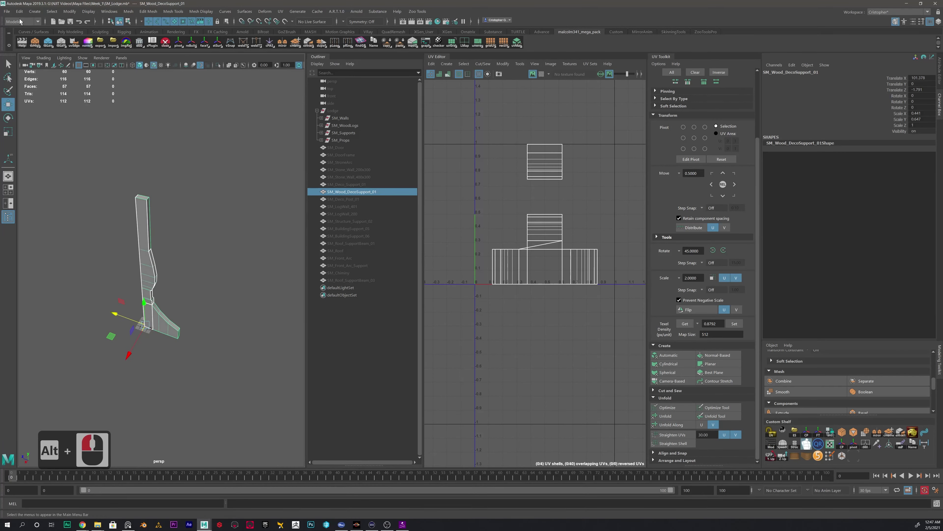
pyautogui.click(69, 11)
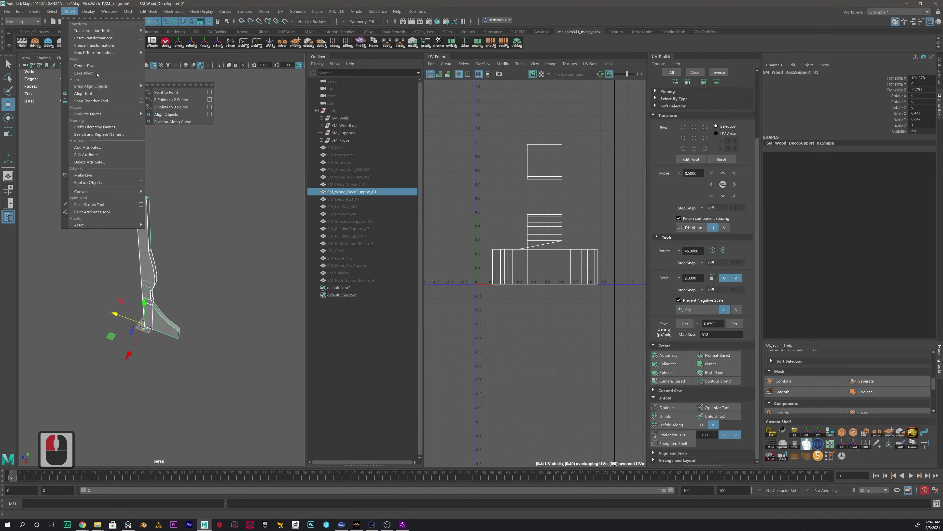
pyautogui.click(88, 45)
pyautogui.keyDown('alt'); pyautogui.moveTo(264, 295); pyautogui.dragTo(312, 285); pyautogui.keyUp('alt')
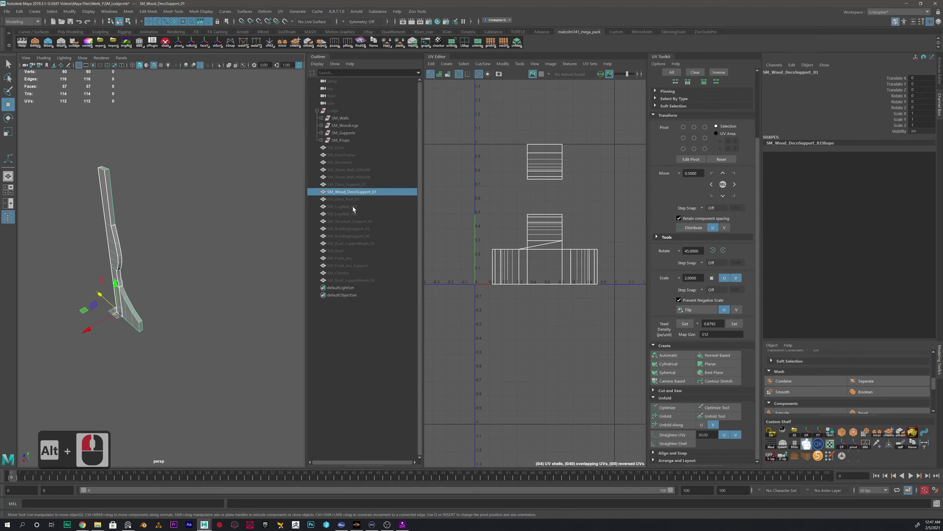
# Hide SM_Wood_DecoSupport_01 and show SM_Deco_Post_01 in its place
pyautogui.click(355, 192)
pyautogui.press('h')
pyautogui.click(353, 199)
pyautogui.press('h')
pyautogui.keyDown('alt'); pyautogui.moveTo(116, 308); pyautogui.dragTo(176, 306); pyautogui.keyUp('alt')
pyautogui.keyDown('alt'); pyautogui.moveTo(176, 306); pyautogui.dragTo(180, 243, button='middle'); pyautogui.keyUp('alt')
pyautogui.scroll(3, 165, 238)
# Move the pivot of SM_Deco_Post_01 to the centre of the flat end face opposite its cap
pyautogui.click(178, 242)
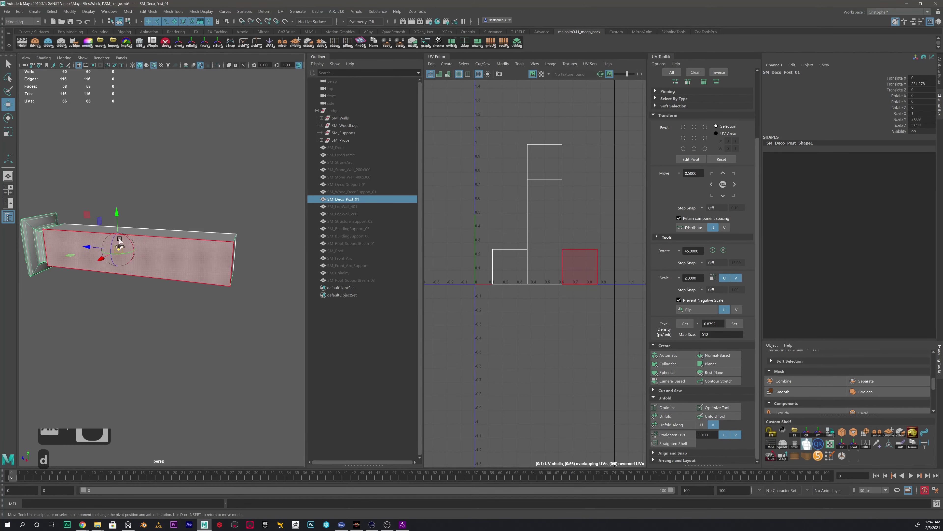
pyautogui.click(243, 256)
pyautogui.keyDown('alt'); pyautogui.moveTo(243, 255); pyautogui.dragTo(216, 259); pyautogui.keyUp('alt')
pyautogui.keyDown('shift'); pyautogui.click(195, 274); pyautogui.keyUp('shift')
pyautogui.click(204, 305)
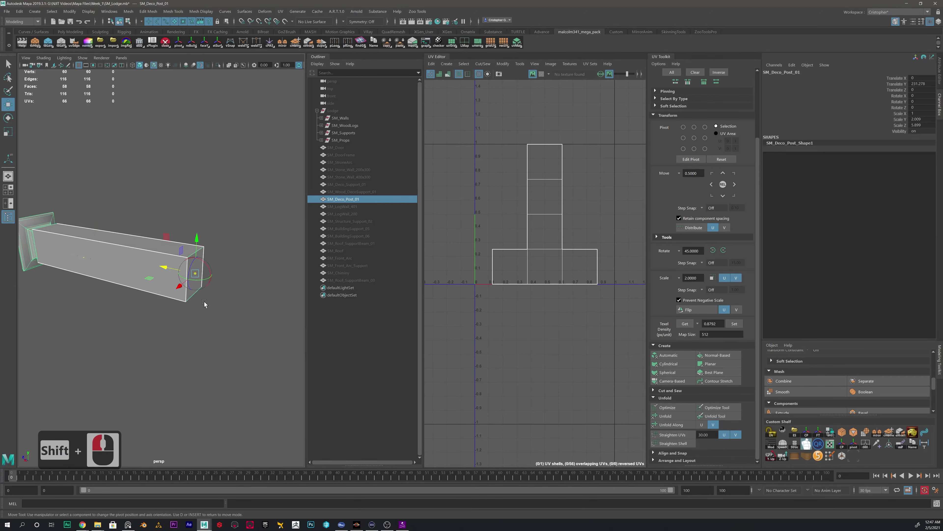
pyautogui.press('d')
# Rotate SM_Deco_Post_01 to -90 degrees around X with step snapping so it stands upright with its cap on top
pyautogui.press('r')
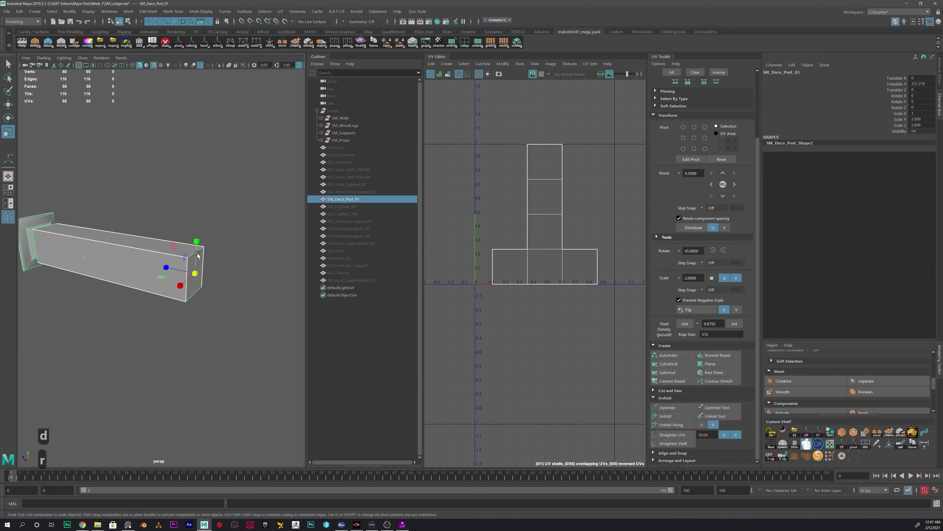
pyautogui.press('e')
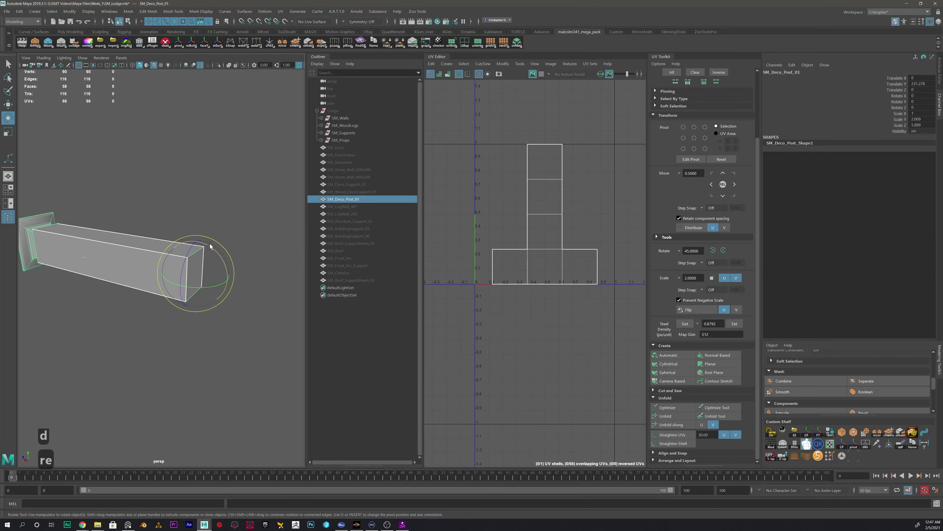
pyautogui.press('j')
pyautogui.moveTo(210, 246); pyautogui.dragTo(210, 279)
pyautogui.scroll(-3, 239, 258)
pyautogui.keyDown('alt'); pyautogui.scroll(2, 210, 279); pyautogui.keyUp('alt')
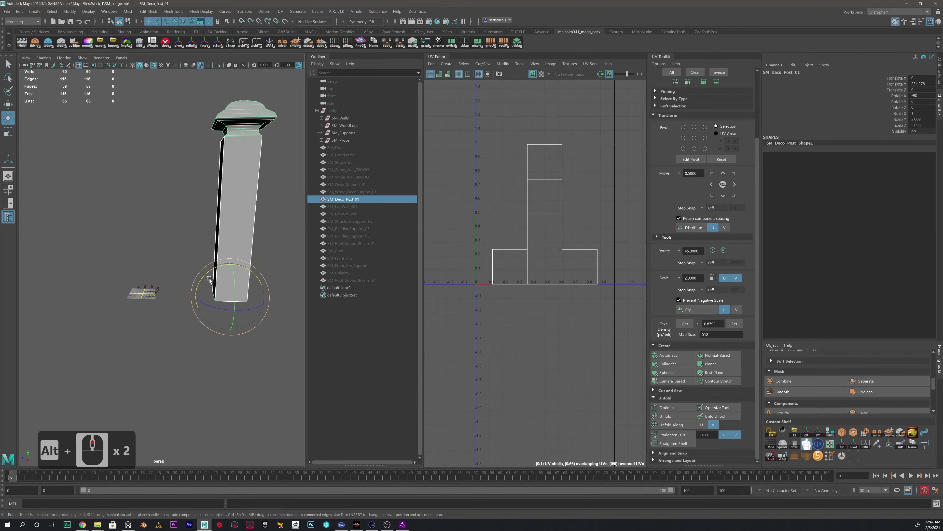
# Grid-snap SM_Deco_Post_01 along Z in the side view so its base pivot lies on the origin line
pyautogui.press('w')
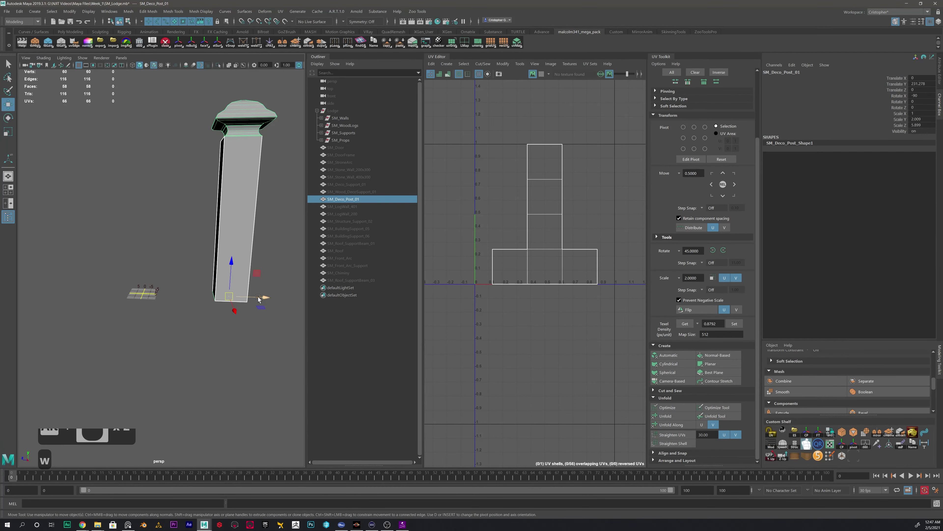
pyautogui.press('space')
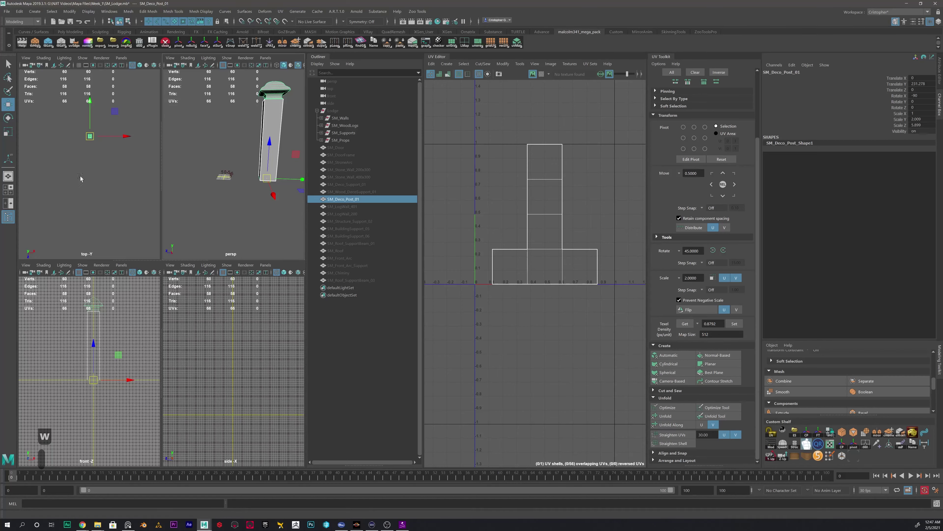
pyautogui.scroll(-5, 255, 400)
pyautogui.keyDown('alt'); pyautogui.moveTo(281, 392); pyautogui.dragTo(249, 392, button='middle'); pyautogui.keyUp('alt')
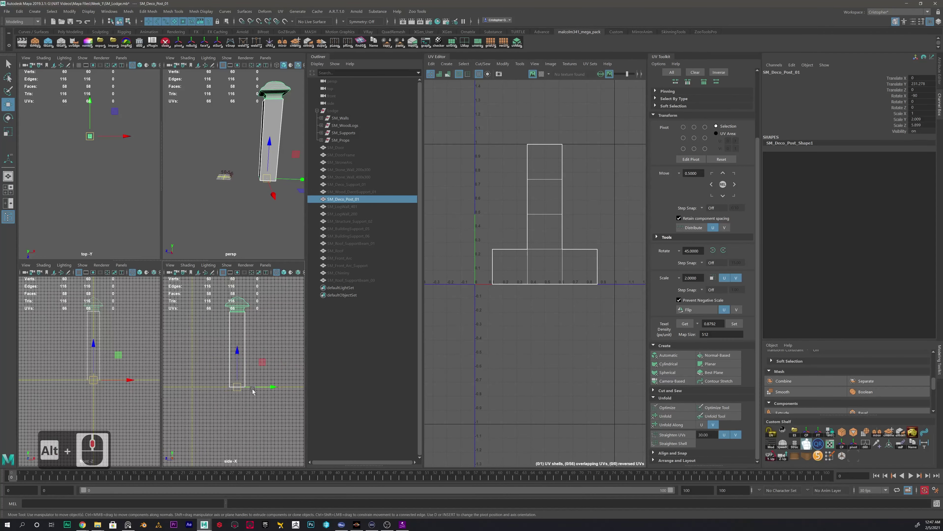
pyautogui.moveTo(272, 384); pyautogui.dragTo(192, 390)
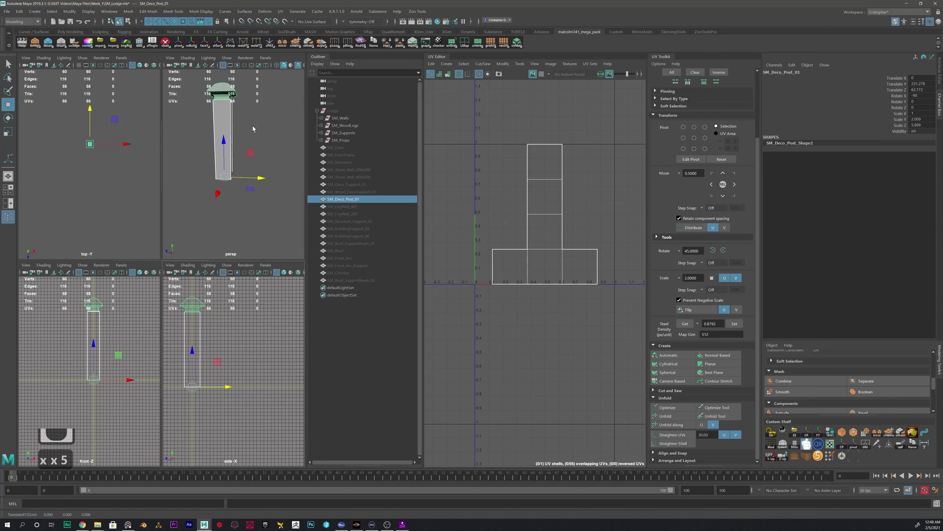
# Freeze the transformations of SM_Deco_Post_01 in its upright position at the origin
pyautogui.press('space')
pyautogui.keyDown('alt'); pyautogui.moveTo(208, 197); pyautogui.dragTo(222, 203); pyautogui.keyUp('alt')
pyautogui.keyDown('alt'); pyautogui.moveTo(184, 234); pyautogui.dragTo(397, 180, button='middle'); pyautogui.keyUp('alt')
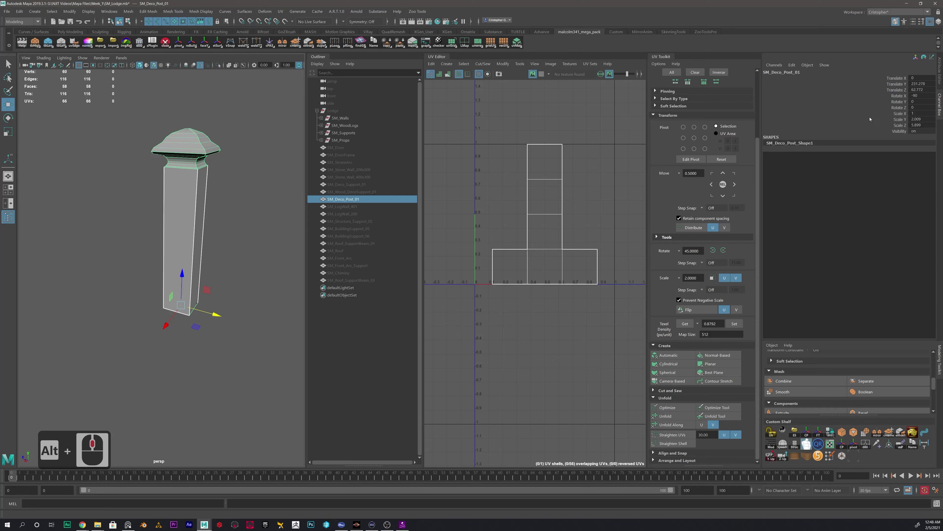
pyautogui.click(75, 14)
pyautogui.click(89, 50)
pyautogui.keyDown('alt'); pyautogui.moveTo(197, 238); pyautogui.dragTo(171, 228); pyautogui.keyUp('alt')
pyautogui.keyDown('alt'); pyautogui.scroll(-3, 213, 232); pyautogui.keyUp('alt')
# Hide SM_Deco_Post_01 and show SM_LogWall_401 to check its pivot placement
pyautogui.click(347, 201)
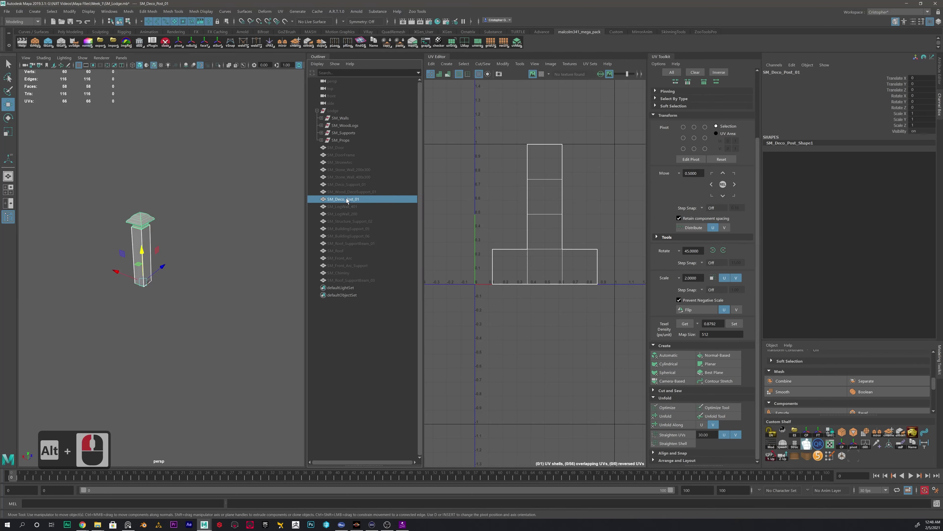
pyautogui.click(346, 200)
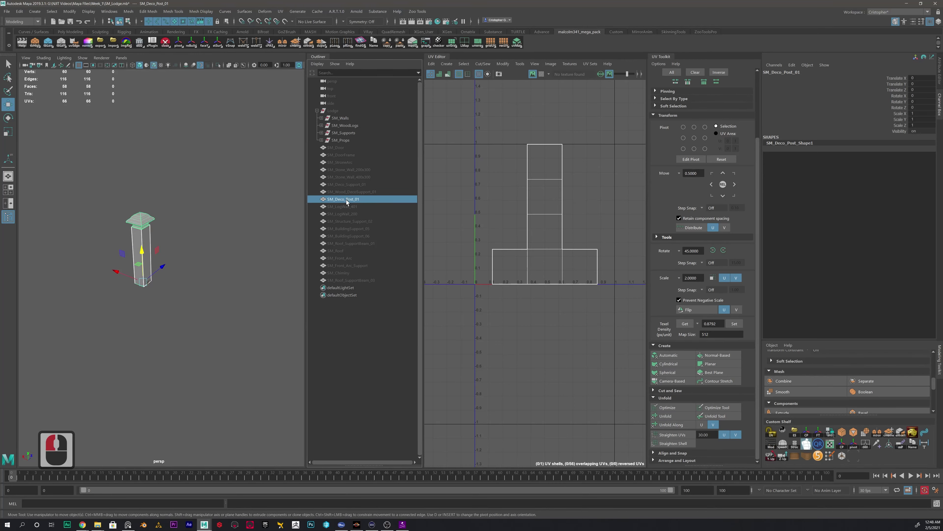
pyautogui.press('h')
pyautogui.click(344, 206)
pyautogui.press('h')
pyautogui.keyDown('alt'); pyautogui.moveTo(155, 235); pyautogui.dragTo(180, 231); pyautogui.keyUp('alt')
pyautogui.keyDown('alt'); pyautogui.scroll(2, 183, 241); pyautogui.keyUp('alt')
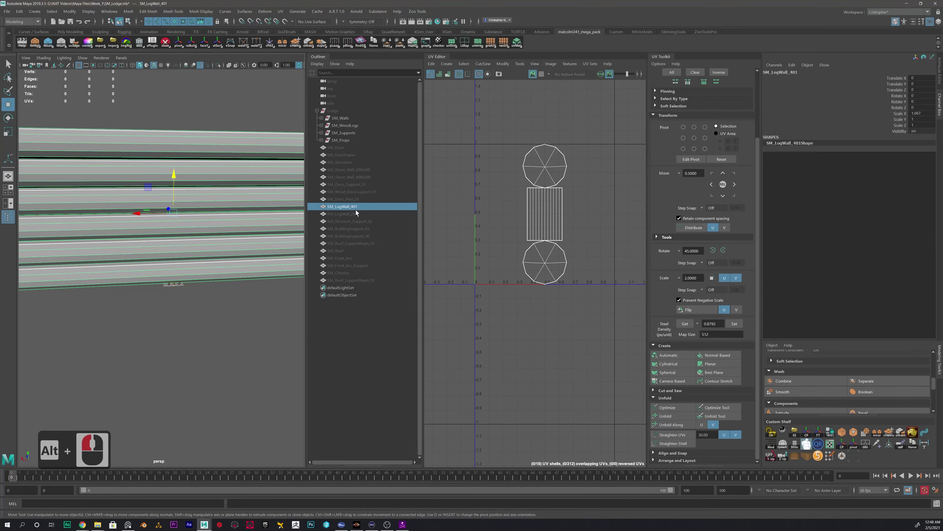
# Hide SM_LogWall_401 and show SM_LogWall_200 to check its pivot placement
pyautogui.press('h')
pyautogui.click(341, 214)
pyautogui.press('h')
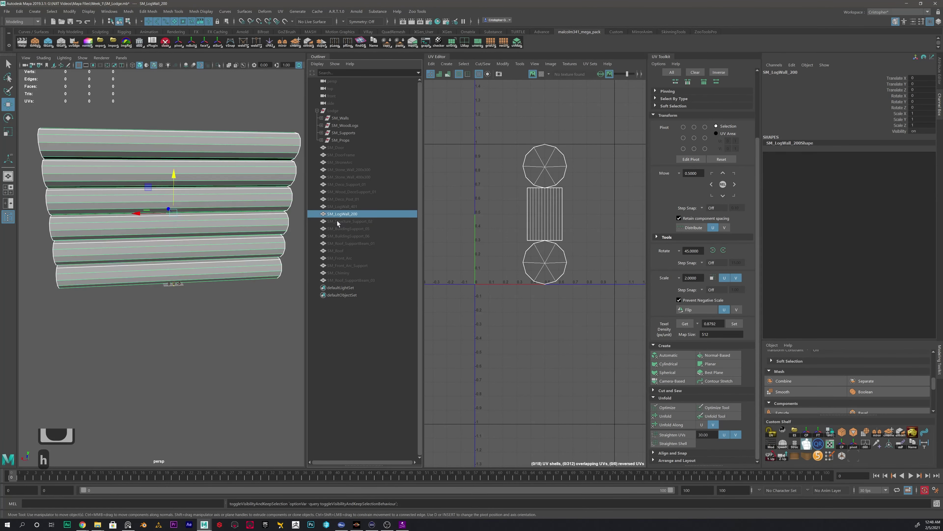
# Hide SM_LogWall_200 and show SM_Structure_Support_02, examining where its pivot sits on the beam
pyautogui.press('h')
pyautogui.click(348, 222)
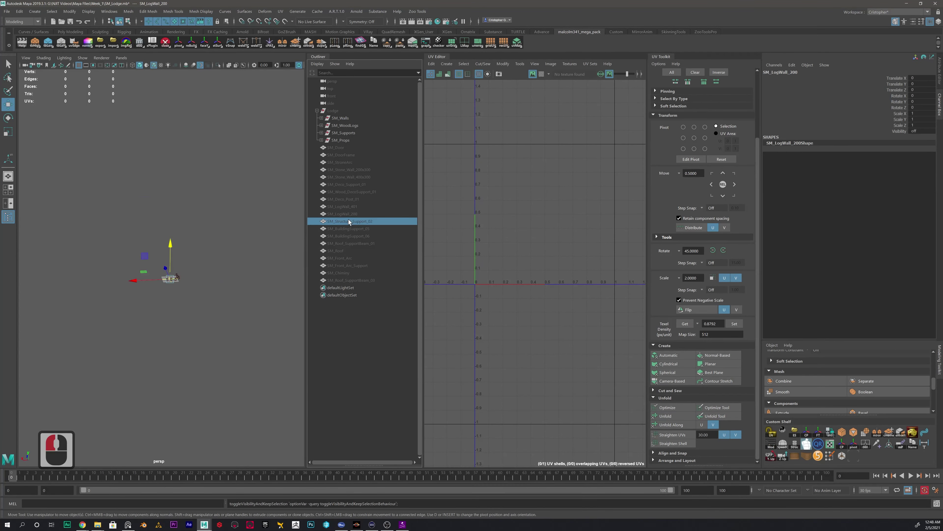
pyautogui.press('h')
pyautogui.keyDown('alt'); pyautogui.scroll(9, 231, 269); pyautogui.keyUp('alt')
pyautogui.keyDown('alt'); pyautogui.moveTo(175, 253); pyautogui.dragTo(248, 257); pyautogui.keyUp('alt')
pyautogui.keyDown('alt'); pyautogui.moveTo(249, 257); pyautogui.dragTo(200, 260, button='middle'); pyautogui.keyUp('alt')
pyautogui.keyDown('alt'); pyautogui.scroll(3, 200, 261); pyautogui.keyUp('alt')
pyautogui.keyDown('alt'); pyautogui.moveTo(201, 261); pyautogui.dragTo(187, 223); pyautogui.keyUp('alt')
pyautogui.keyDown('alt'); pyautogui.scroll(-5, 187, 220); pyautogui.keyUp('alt')
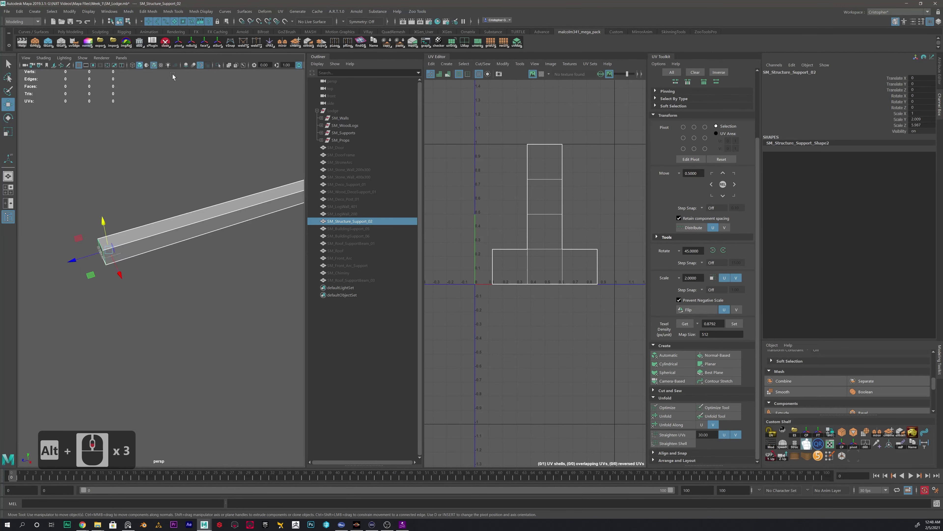
# Center the pivot of SM_Structure_Support_02
pyautogui.click(39, 12)
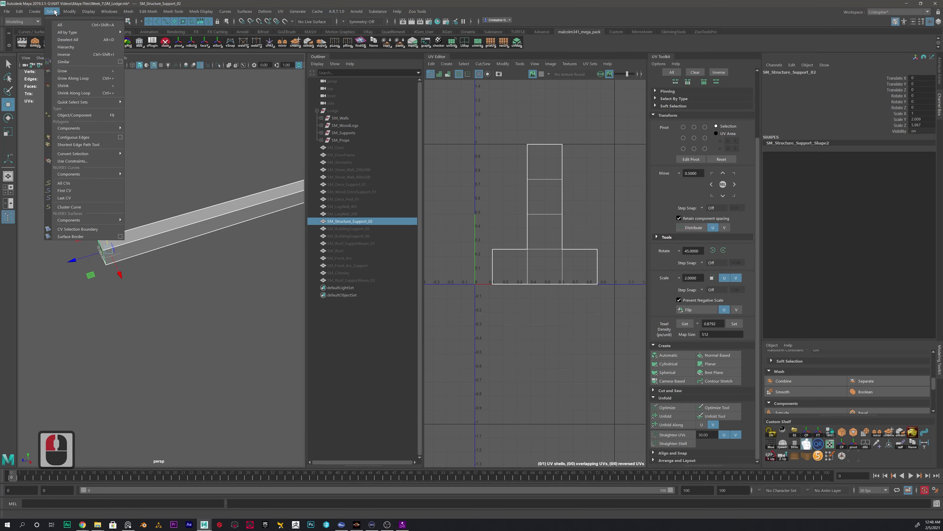
pyautogui.moveTo(74, 14)
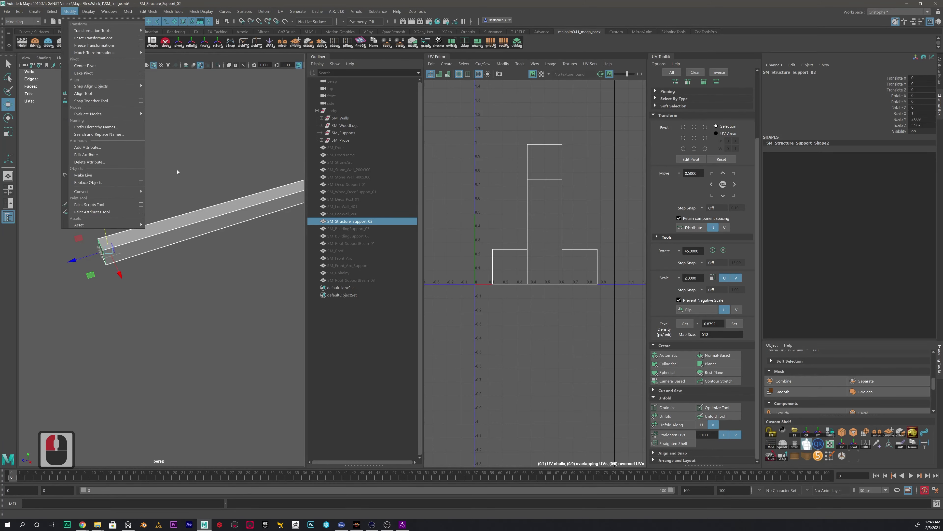
pyautogui.click(85, 65)
pyautogui.keyDown('alt'); pyautogui.scroll(-3, 172, 160); pyautogui.keyUp('alt')
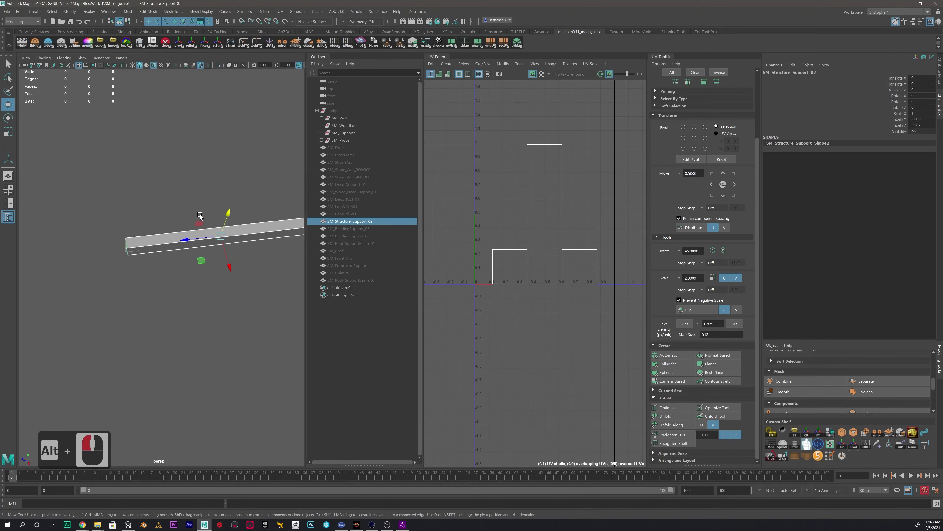
# Grid-snap SM_Structure_Support_02 along Z in the side view so its centred pivot lies on the origin
pyautogui.press('space')
pyautogui.press('space')
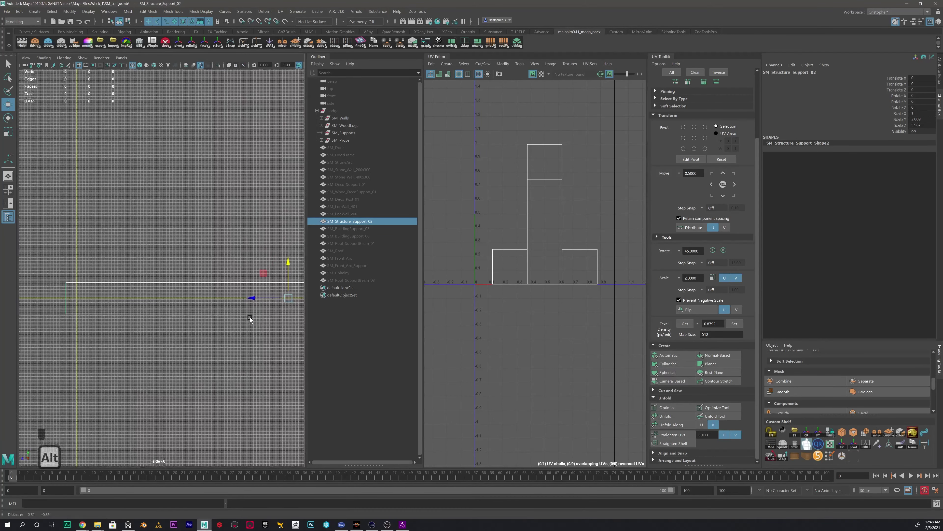
pyautogui.keyDown('alt'); pyautogui.moveTo(250, 316); pyautogui.dragTo(255, 309, button='middle'); pyautogui.keyUp('alt')
pyautogui.moveTo(256, 291); pyautogui.dragTo(77, 291)
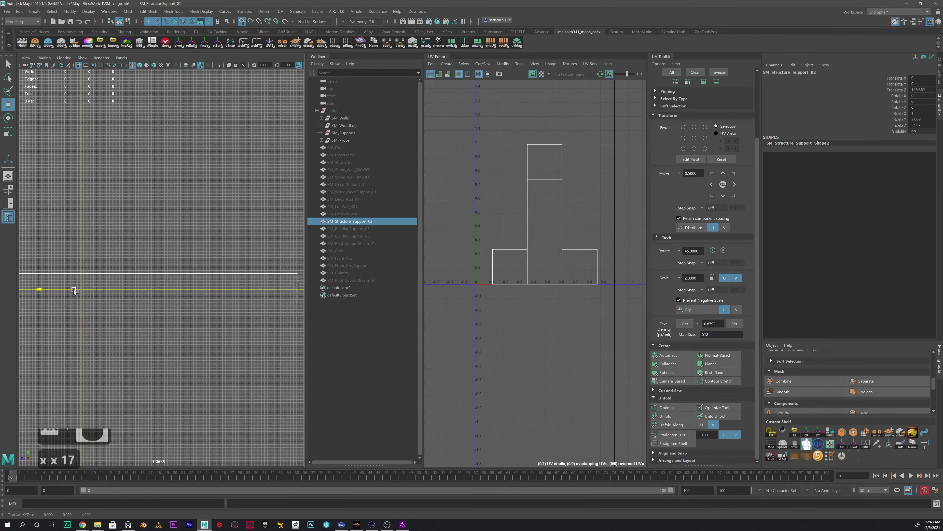
pyautogui.press('space')
pyautogui.press('space')
# Freeze the transformations of SM_Structure_Support_02 at its new position
pyautogui.keyDown('alt'); pyautogui.moveTo(120, 228); pyautogui.dragTo(134, 194); pyautogui.keyUp('alt')
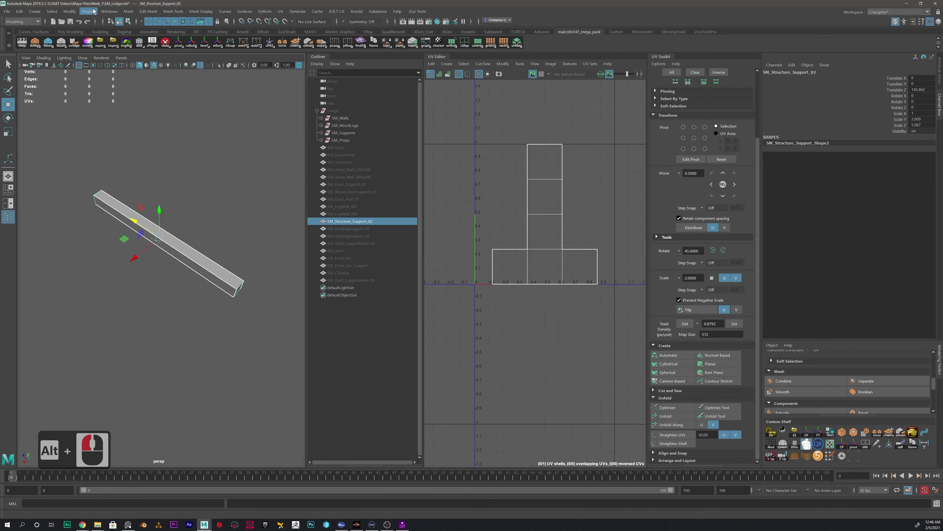
pyautogui.click(69, 11)
pyautogui.click(89, 45)
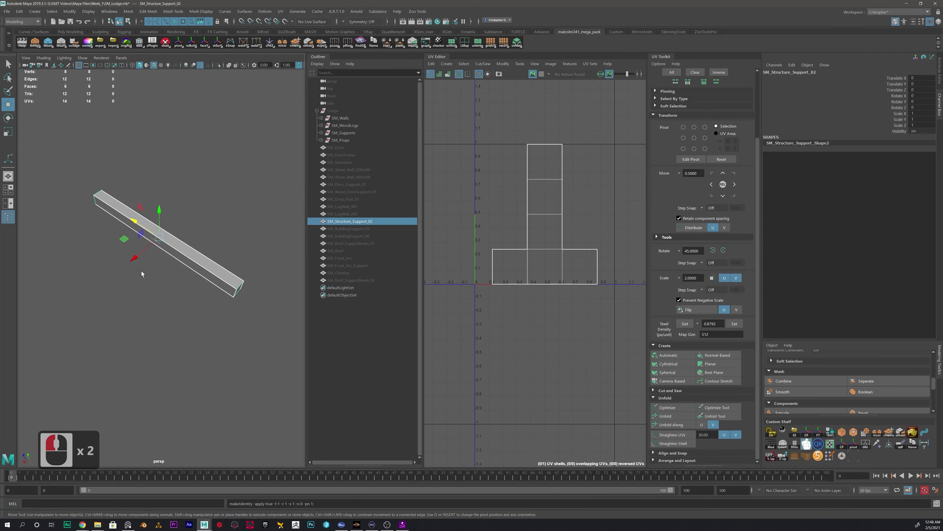
pyautogui.keyDown('alt'); pyautogui.moveTo(214, 222); pyautogui.dragTo(228, 221, button='middle'); pyautogui.keyUp('alt')
# Hide SM_Structure_Support_02, show SM_BuildingSupport_05 and check its centring on the origin in the orthographic views
pyautogui.click(361, 223)
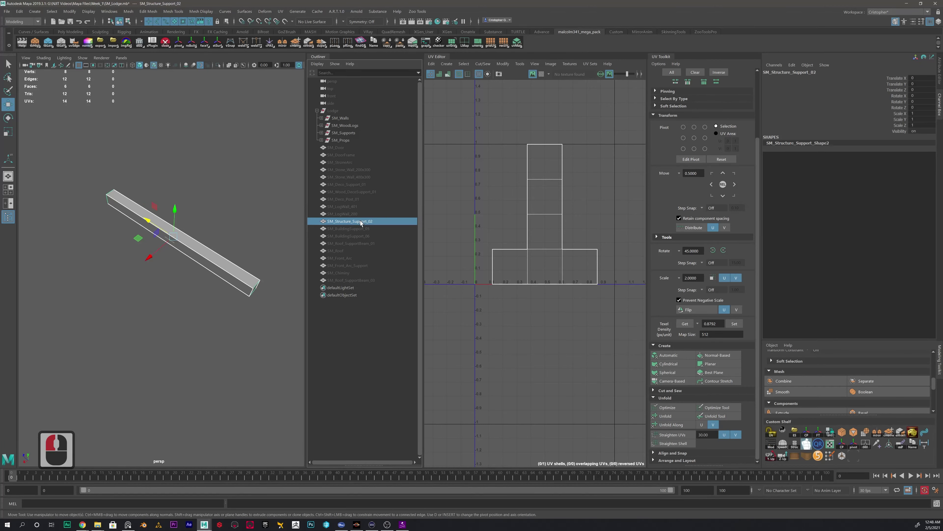
pyautogui.press('h')
pyautogui.click(347, 228)
pyautogui.press('h')
pyautogui.keyDown('alt'); pyautogui.moveTo(183, 254); pyautogui.dragTo(201, 272); pyautogui.keyUp('alt')
pyautogui.press('space')
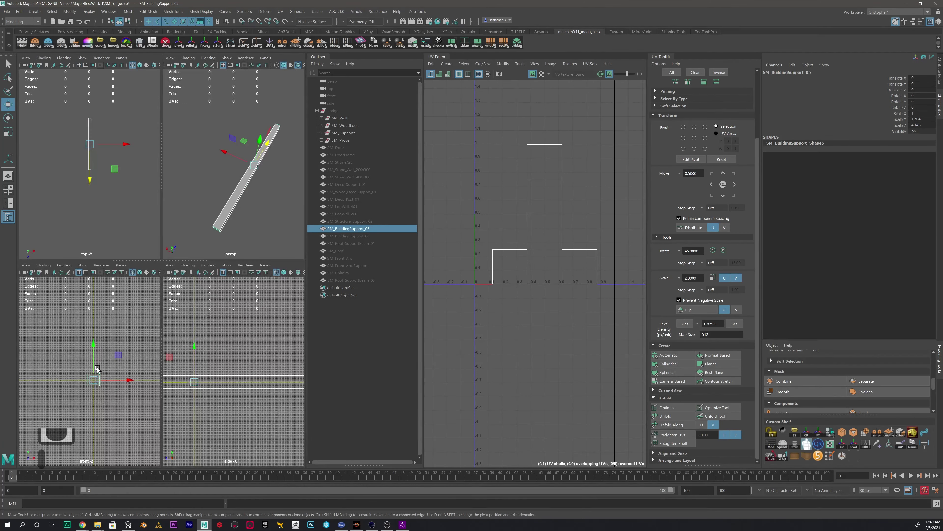
pyautogui.keyDown('alt'); pyautogui.moveTo(104, 121); pyautogui.dragTo(116, 203, button='right'); pyautogui.keyUp('alt')
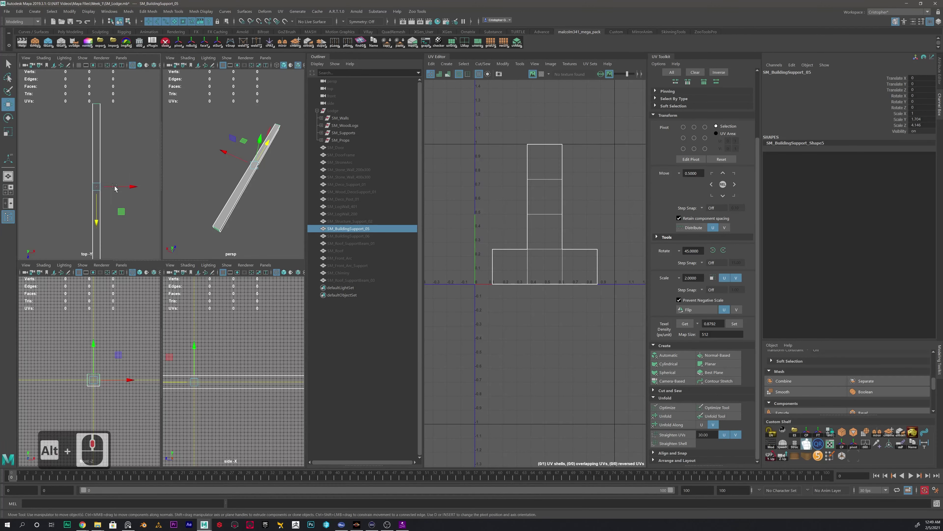
pyautogui.keyDown('alt'); pyautogui.moveTo(83, 71); pyautogui.dragTo(116, 169, button='right'); pyautogui.keyUp('alt')
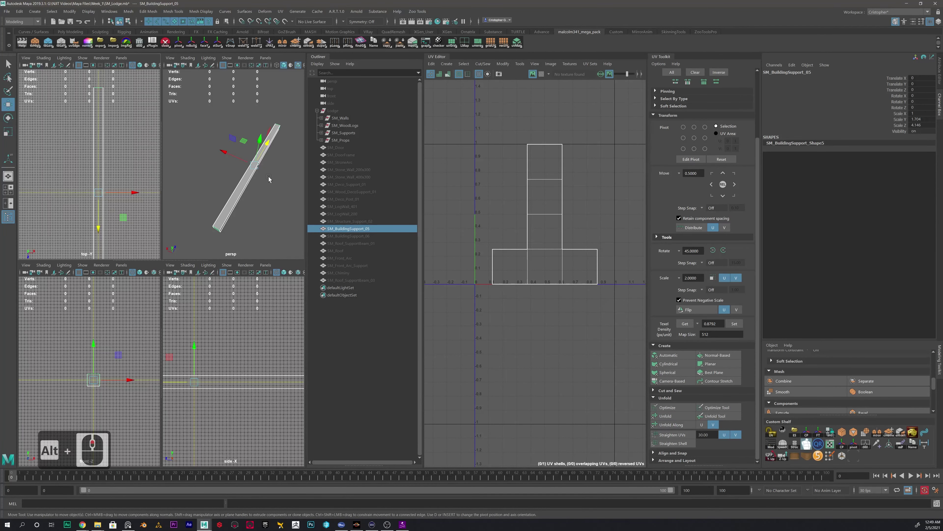
pyautogui.press('space')
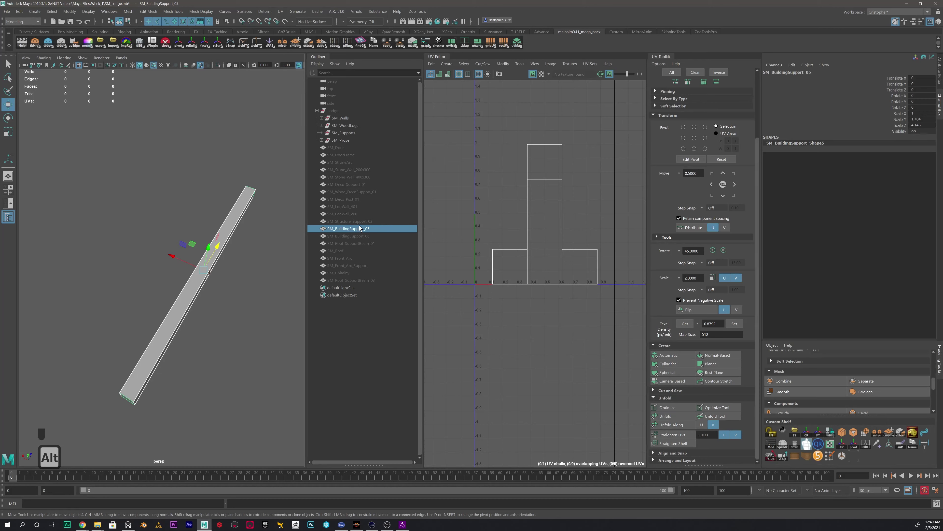
# Hide SM_BuildingSupport_05 and show SM_BuildingSupport_06, inspecting its pivot from several sides
pyautogui.press('h')
pyautogui.click(349, 237)
pyautogui.press('h')
pyautogui.keyDown('alt'); pyautogui.moveTo(199, 269); pyautogui.dragTo(263, 246); pyautogui.keyUp('alt')
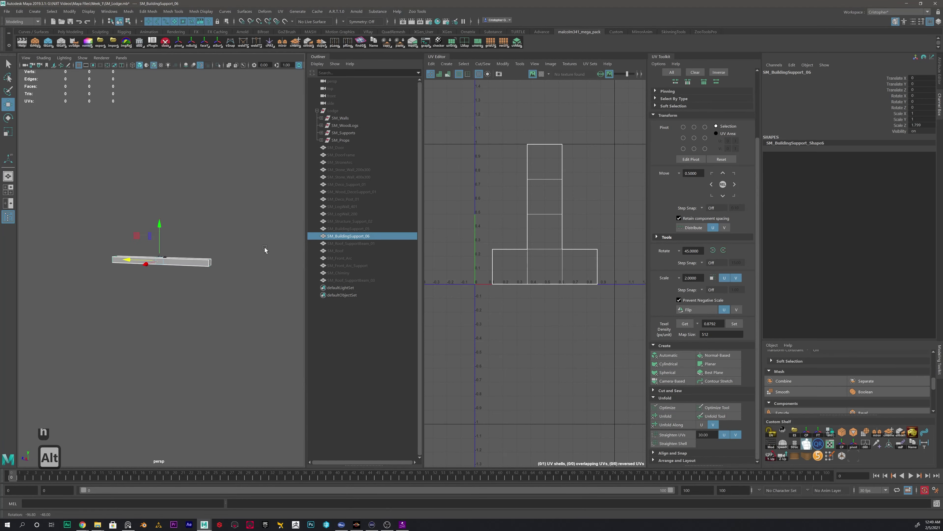
pyautogui.keyDown('alt'); pyautogui.scroll(6, 185, 267); pyautogui.keyUp('alt')
pyautogui.keyDown('alt'); pyautogui.moveTo(185, 267); pyautogui.dragTo(76, 250); pyautogui.keyUp('alt')
pyautogui.keyDown('alt'); pyautogui.moveTo(76, 250); pyautogui.dragTo(93, 251, button='middle'); pyautogui.keyUp('alt')
pyautogui.keyDown('alt'); pyautogui.moveTo(93, 251); pyautogui.dragTo(253, 260); pyautogui.keyUp('alt')
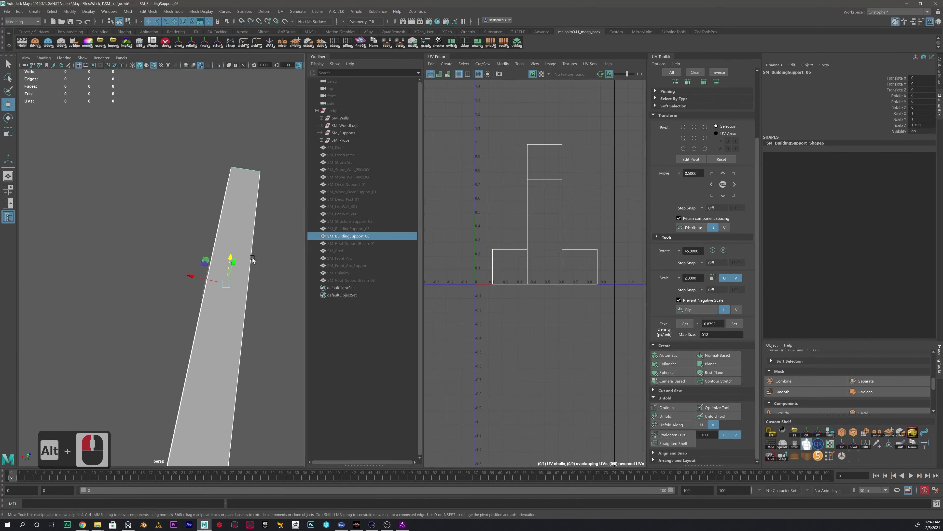
# Hide SM_BuildingSupport_06 and show SM_Roof_SupportBeam_01 to check its pivot placement
pyautogui.press('h')
pyautogui.click(354, 245)
pyautogui.press('h')
pyautogui.keyDown('alt'); pyautogui.moveTo(187, 288); pyautogui.dragTo(259, 268); pyautogui.keyUp('alt')
pyautogui.keyDown('alt'); pyautogui.scroll(4, 259, 267); pyautogui.keyUp('alt')
pyautogui.keyDown('alt'); pyautogui.moveTo(238, 256); pyautogui.dragTo(267, 256, button='middle'); pyautogui.keyUp('alt')
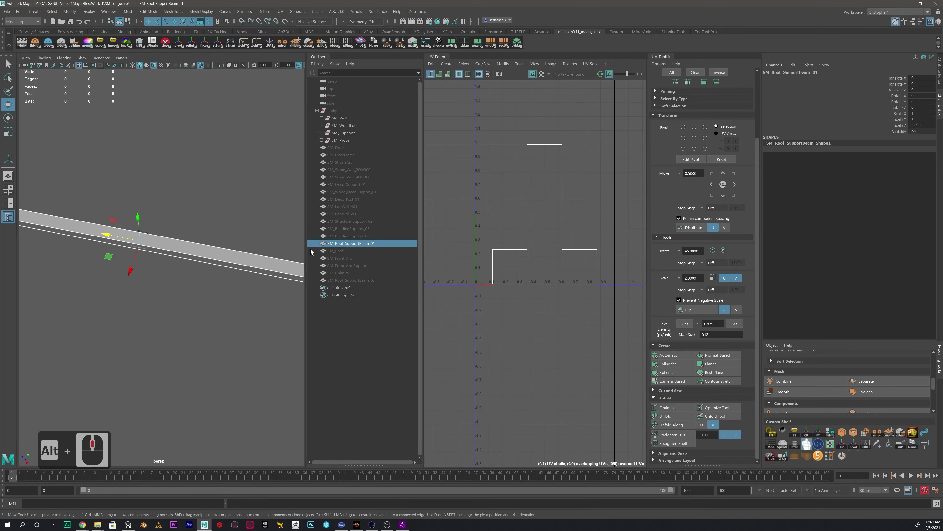
# Hide SM_Roof_SupportBeam_01 and show SM_Roof in its place
pyautogui.press('h')
pyautogui.click(328, 251)
pyautogui.keyDown('alt'); pyautogui.moveTo(218, 254); pyautogui.dragTo(181, 225); pyautogui.keyUp('alt')
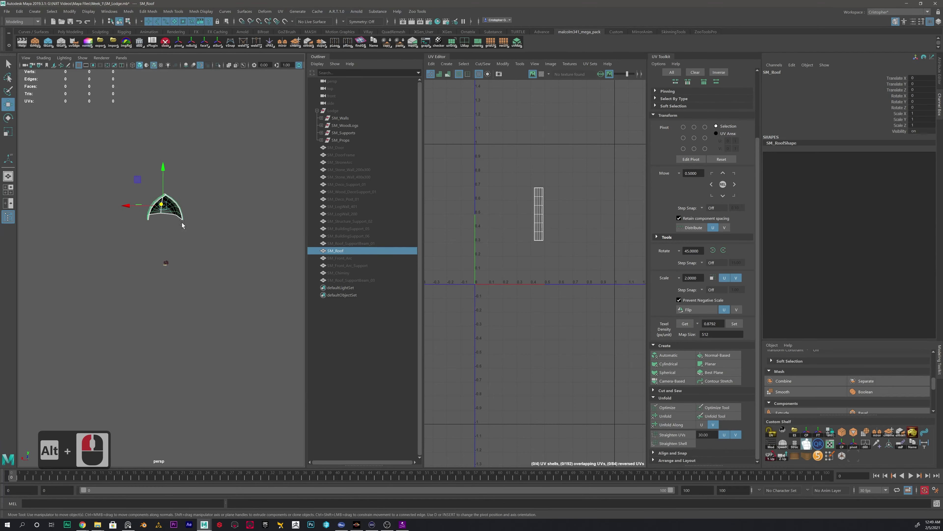
# Snap the pivot of SM_Roof down to the level of the roof's lower edge
pyautogui.scroll(4, 186, 220)
pyautogui.keyDown('alt'); pyautogui.moveTo(188, 215); pyautogui.dragTo(180, 258, button='middle'); pyautogui.keyUp('alt')
pyautogui.keyDown('alt'); pyautogui.moveTo(180, 258); pyautogui.dragTo(146, 256); pyautogui.keyUp('alt')
pyautogui.keyDown('alt'); pyautogui.moveTo(159, 237); pyautogui.dragTo(150, 264, button='middle'); pyautogui.keyUp('alt')
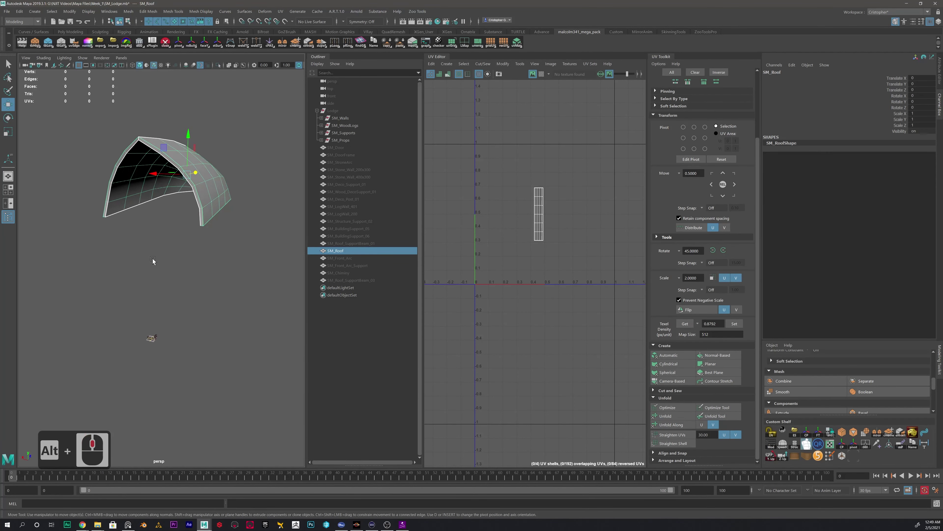
pyautogui.scroll(2, 150, 264)
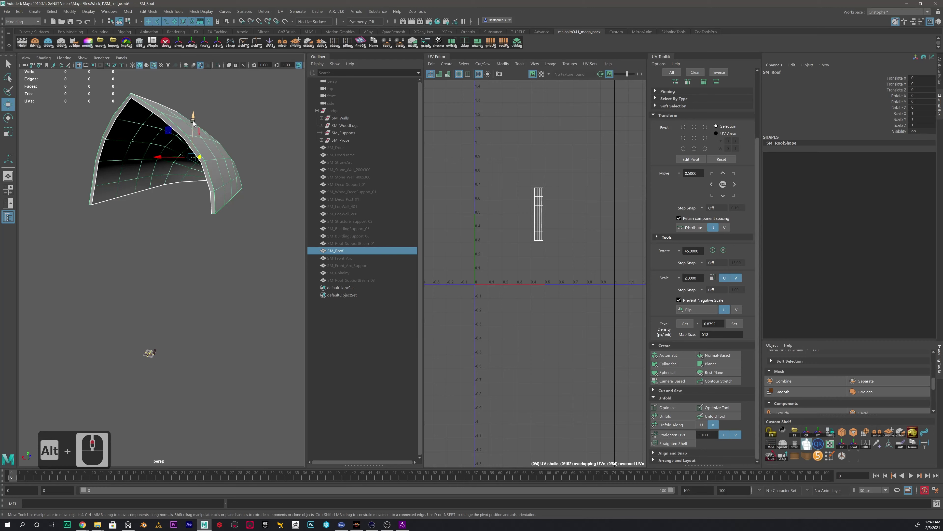
pyautogui.click(219, 201)
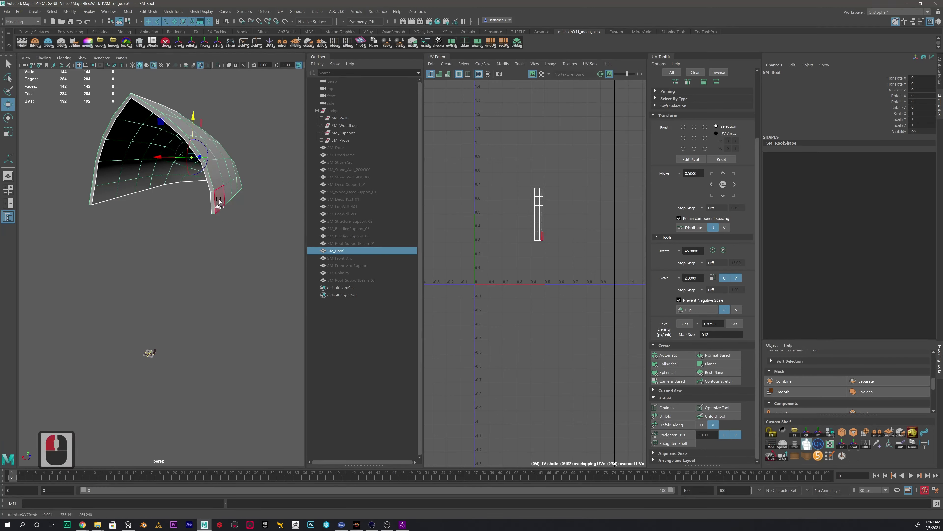
pyautogui.keyDown('shift'); pyautogui.click(214, 217); pyautogui.keyUp('shift')
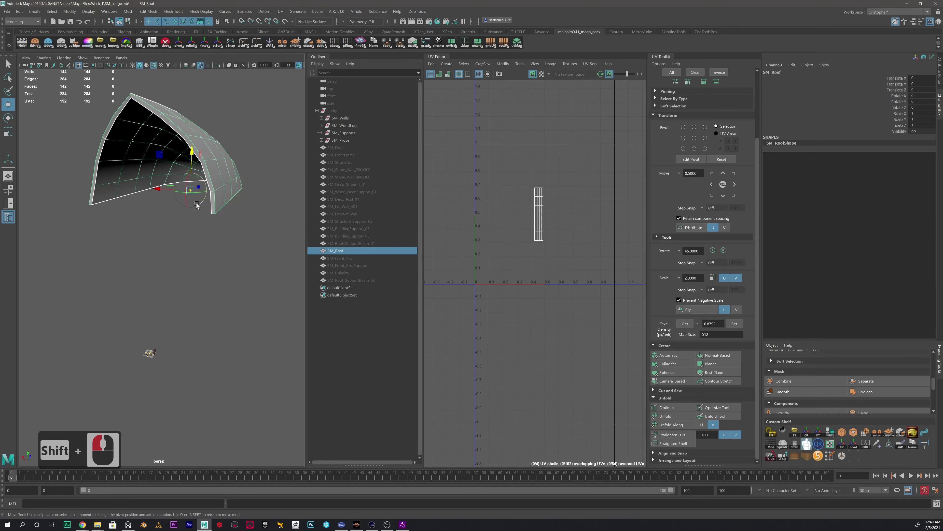
# Move SM_Roof along Z in the top view to a Translate Z of -264.24, snapping its pivot to the origin
pyautogui.keyDown('alt'); pyautogui.moveTo(196, 203); pyautogui.dragTo(135, 291); pyautogui.keyUp('alt')
pyautogui.keyDown('alt'); pyautogui.moveTo(155, 252); pyautogui.dragTo(174, 234); pyautogui.keyUp('alt')
pyautogui.press('space')
pyautogui.scroll(-5, 114, 216)
pyautogui.keyDown('alt'); pyautogui.moveTo(97, 225); pyautogui.dragTo(98, 222, button='middle'); pyautogui.keyUp('alt')
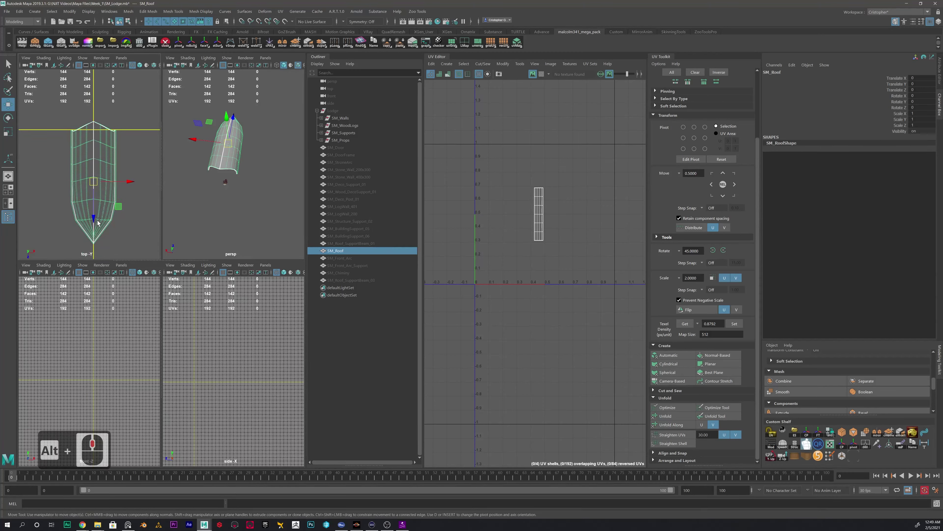
pyautogui.press('x')
pyautogui.moveTo(97, 221); pyautogui.dragTo(97, 132)
pyautogui.scroll(6, 99, 144)
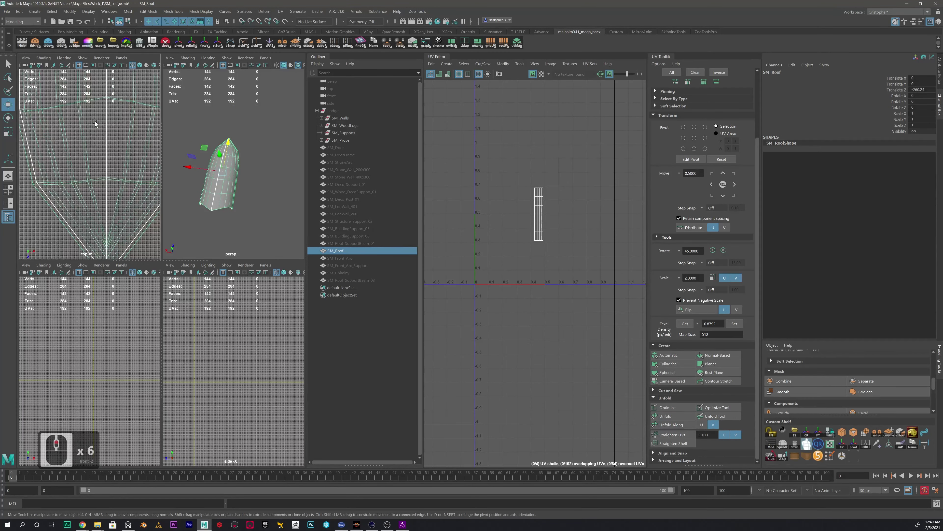
pyautogui.keyDown('alt'); pyautogui.moveTo(100, 144); pyautogui.dragTo(87, 193, button='middle'); pyautogui.keyUp('alt')
pyautogui.scroll(3, 88, 164)
pyautogui.moveTo(85, 150); pyautogui.dragTo(85, 141)
# Lower SM_Roof onto the ground line in the front view, with grid snapping, to a Translate Y of -399.052
pyautogui.keyDown('alt'); pyautogui.scroll(-8, 130, 347); pyautogui.keyUp('alt')
pyautogui.keyDown('alt'); pyautogui.scroll(2, 114, 325); pyautogui.keyUp('alt')
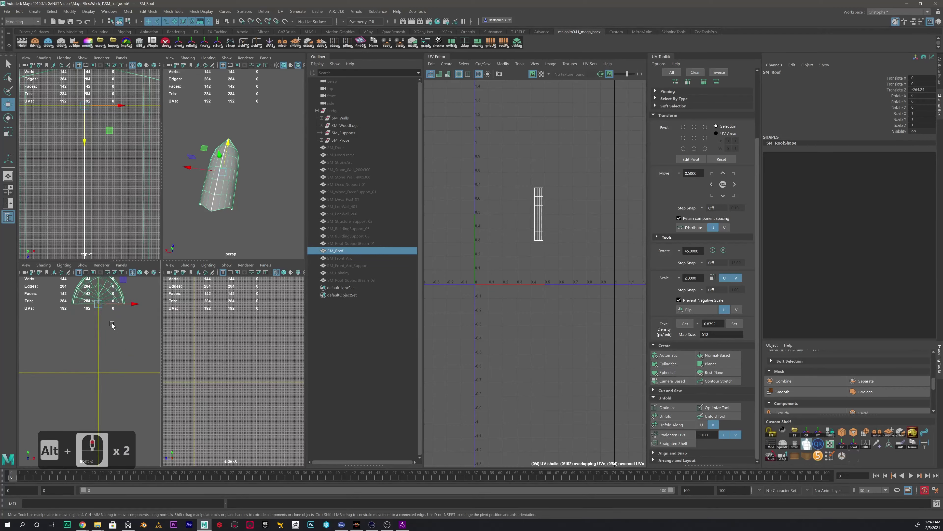
pyautogui.keyDown('alt'); pyautogui.moveTo(101, 309); pyautogui.dragTo(105, 341, button='middle'); pyautogui.keyUp('alt')
pyautogui.press('x')
pyautogui.moveTo(102, 299); pyautogui.dragTo(106, 407)
pyautogui.keyDown('alt'); pyautogui.moveTo(106, 407); pyautogui.dragTo(101, 337, button='middle'); pyautogui.keyUp('alt')
pyautogui.scroll(-3, 213, 217)
# Freeze the transformations of SM_Roof and check its placement in the perspective view
pyautogui.keyDown('alt'); pyautogui.moveTo(213, 217); pyautogui.dragTo(222, 202); pyautogui.keyUp('alt')
pyautogui.press('space')
pyautogui.click(69, 12)
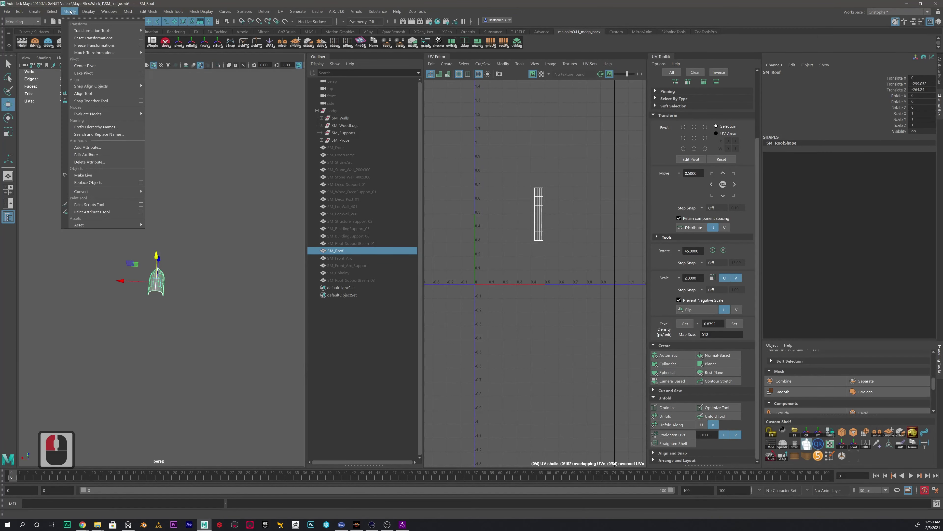
pyautogui.click(89, 45)
pyautogui.keyDown('alt'); pyautogui.scroll(2, 153, 281); pyautogui.keyUp('alt')
pyautogui.keyDown('alt'); pyautogui.scroll(3, 153, 281); pyautogui.keyUp('alt')
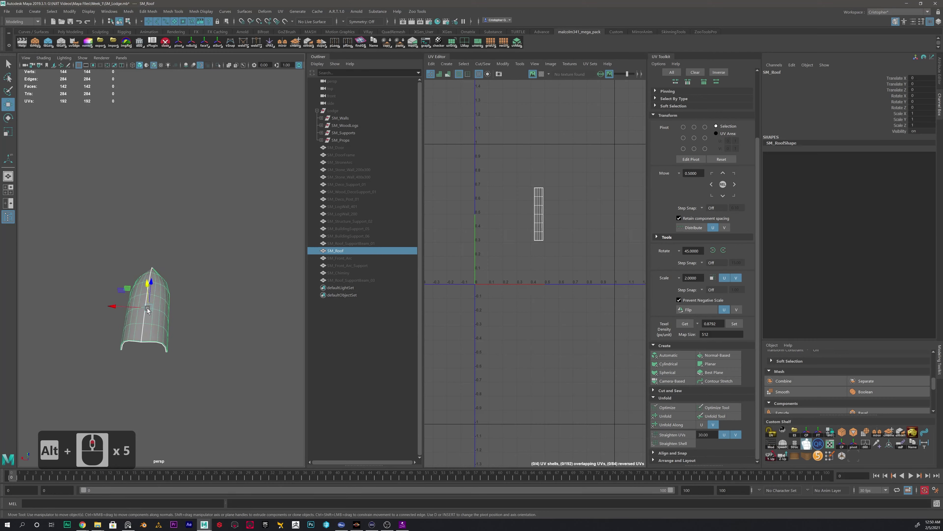
pyautogui.keyDown('alt'); pyautogui.moveTo(154, 281); pyautogui.dragTo(193, 270); pyautogui.keyUp('alt')
pyautogui.keyDown('alt'); pyautogui.moveTo(193, 269); pyautogui.dragTo(212, 203, button='middle'); pyautogui.keyUp('alt')
# Hide SM_Roof, show SM_Front_Arc and lower it with grid snapping to a Translate Y of -436
pyautogui.click(340, 251)
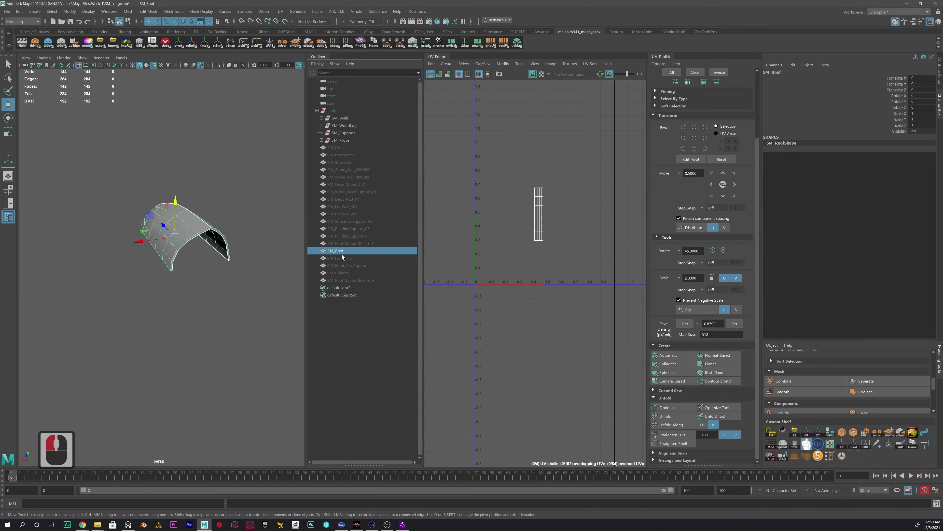
pyautogui.click(342, 258)
pyautogui.press('f')
pyautogui.keyDown('alt'); pyautogui.moveTo(238, 177); pyautogui.dragTo(219, 179); pyautogui.keyUp('alt')
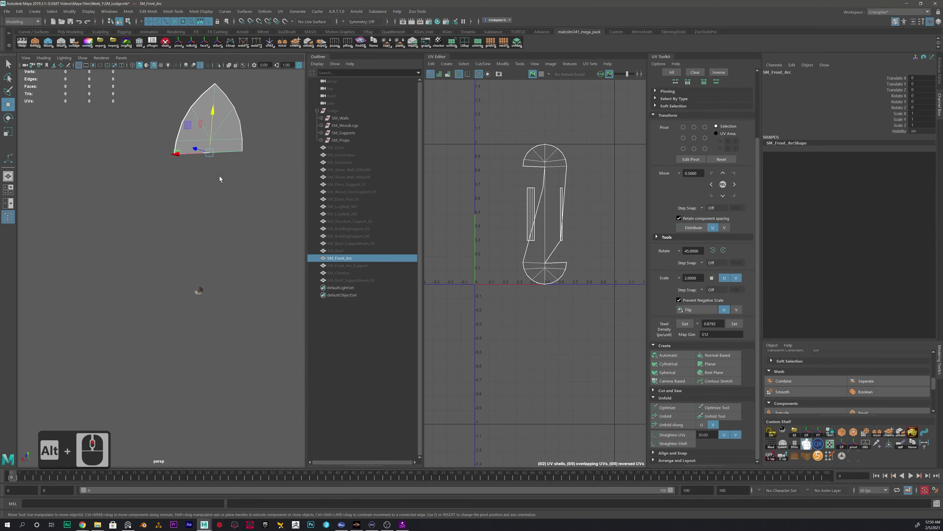
pyautogui.press('x')
pyautogui.moveTo(207, 138); pyautogui.dragTo(213, 291)
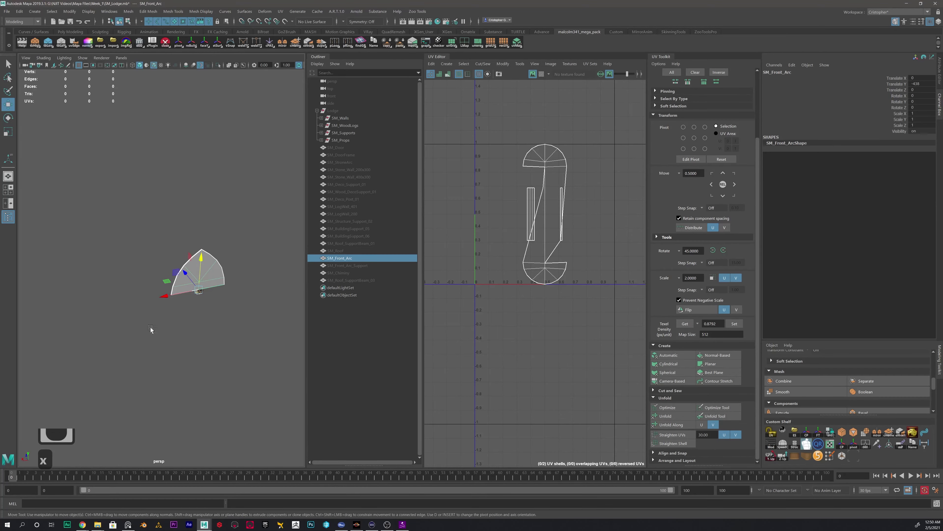
# Snap the base of SM_Front_Arc down to the ground line in the side view, at a Translate Y of -450
pyautogui.press('space')
pyautogui.press('space')
pyautogui.keyDown('alt'); pyautogui.scroll(6, 237, 289); pyautogui.keyUp('alt')
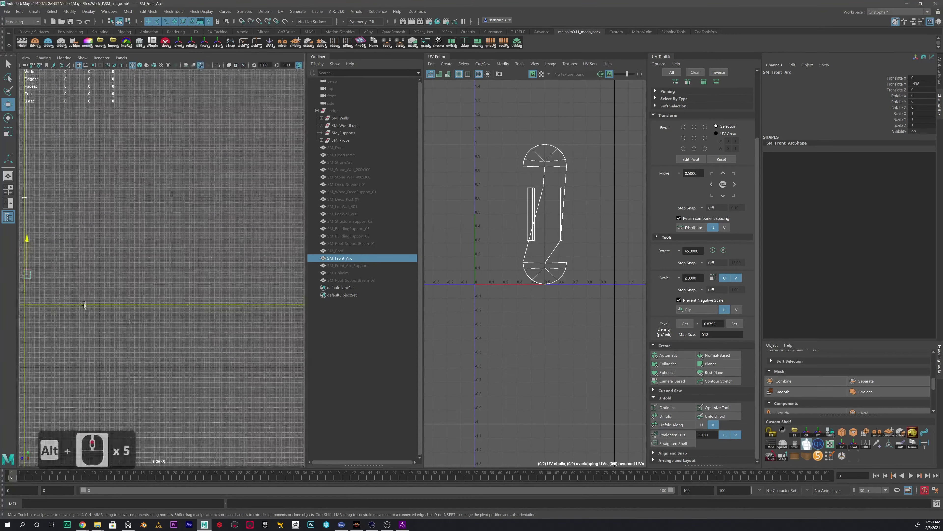
pyautogui.keyDown('alt'); pyautogui.moveTo(238, 288); pyautogui.dragTo(191, 281, button='middle'); pyautogui.keyUp('alt')
pyautogui.press('x')
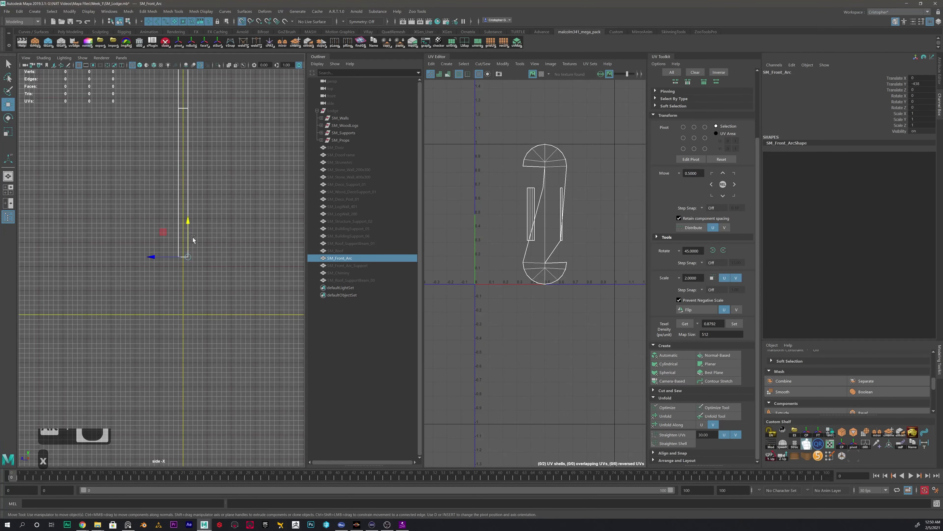
pyautogui.moveTo(187, 222); pyautogui.dragTo(189, 246)
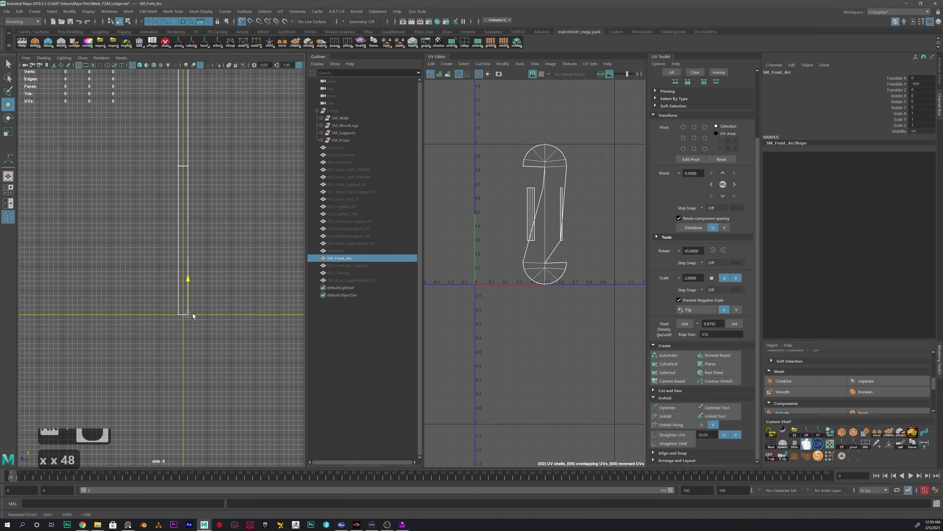
pyautogui.moveTo(192, 313); pyautogui.dragTo(193, 313)
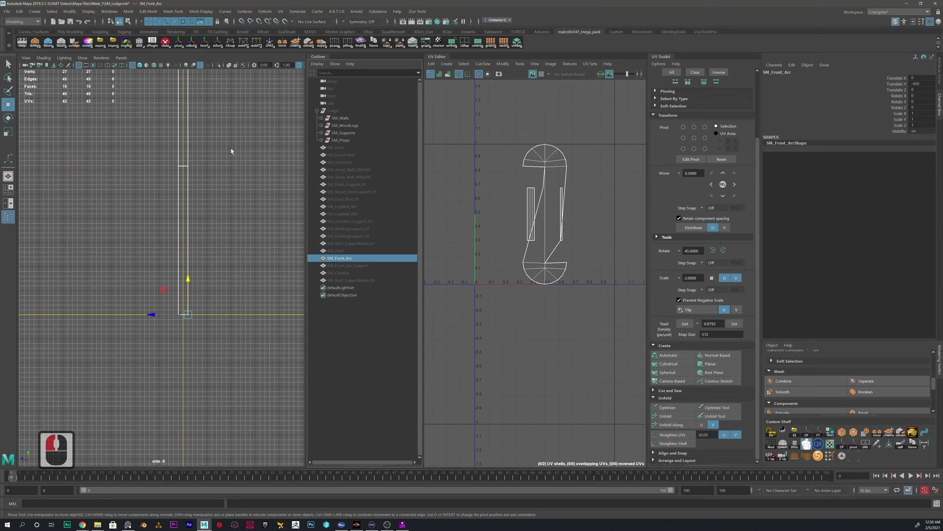
# Freeze the transformations of SM_Front_Arc and return to the perspective view
pyautogui.click(69, 11)
pyautogui.click(84, 45)
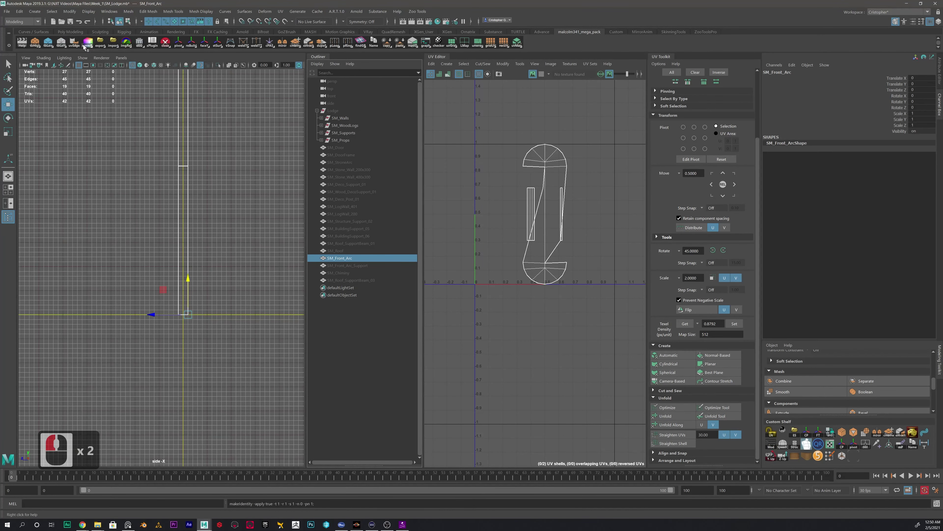
pyautogui.keyDown('alt'); pyautogui.moveTo(257, 207); pyautogui.dragTo(215, 227, button='middle'); pyautogui.keyUp('alt')
pyautogui.press('space')
pyautogui.press('space')
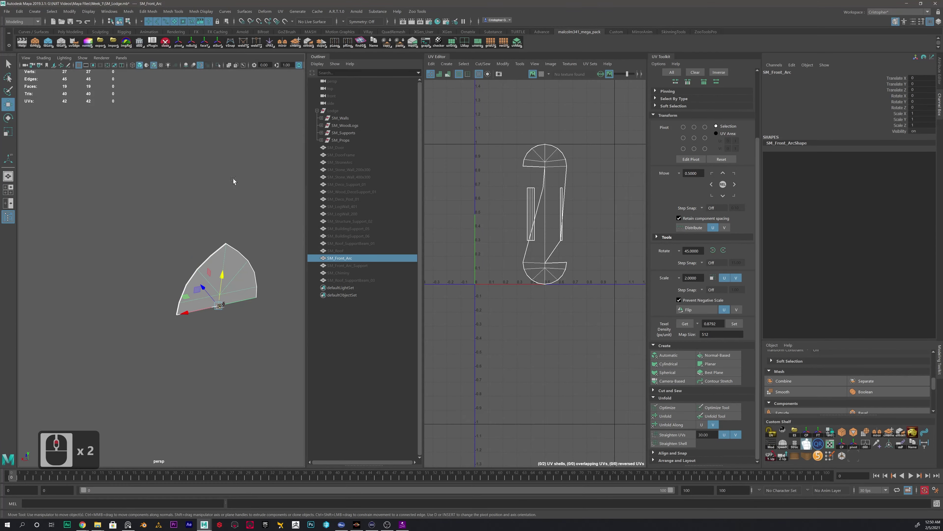
# Hide SM_Front_Arc, show SM_Front_Arc_Support and lower it to a Translate Y of -453.757
pyautogui.press('h')
pyautogui.click(347, 265)
pyautogui.middleClick(199, 306)
pyautogui.keyDown('alt'); pyautogui.scroll(-4, 230, 297); pyautogui.keyUp('alt')
pyautogui.moveTo(198, 216); pyautogui.dragTo(205, 289, button='middle')
# Snap the pivot of SM_Front_Arc_Support to its bottom edge in the side view
pyautogui.press('space')
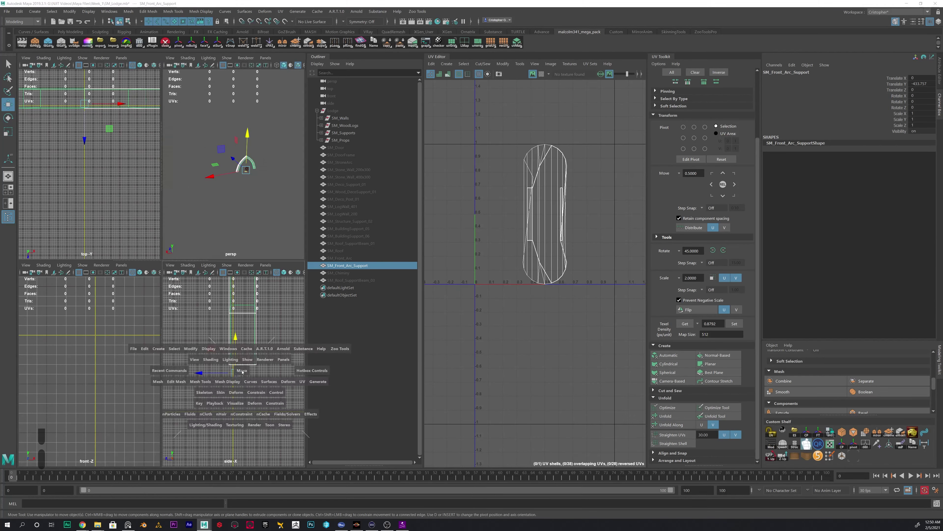
pyautogui.press('space')
pyautogui.scroll(6, 175, 280)
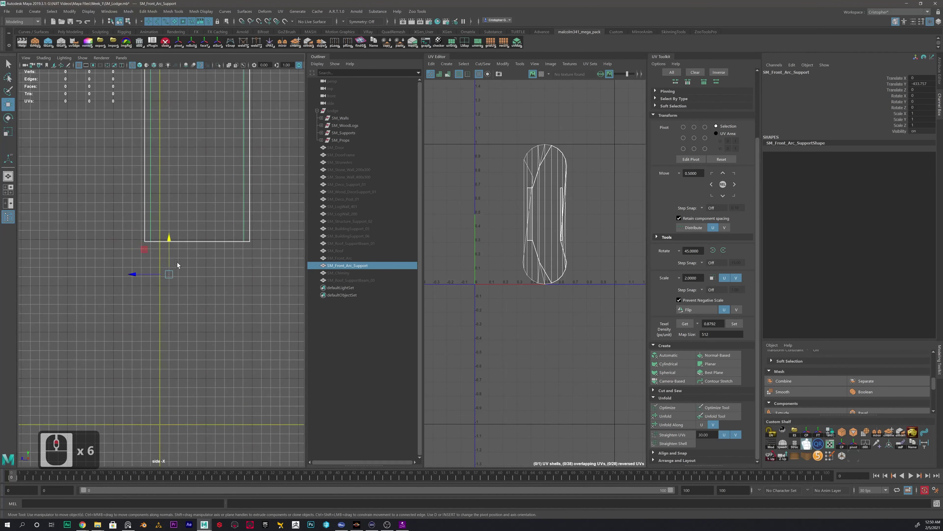
pyautogui.press('d')
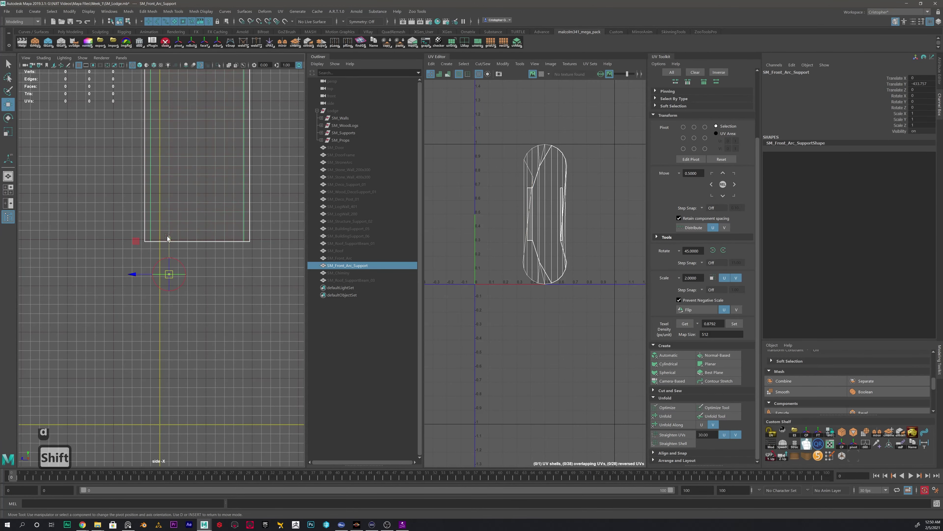
pyautogui.click(168, 238)
pyautogui.keyDown('shift'); pyautogui.click(206, 240); pyautogui.keyUp('shift')
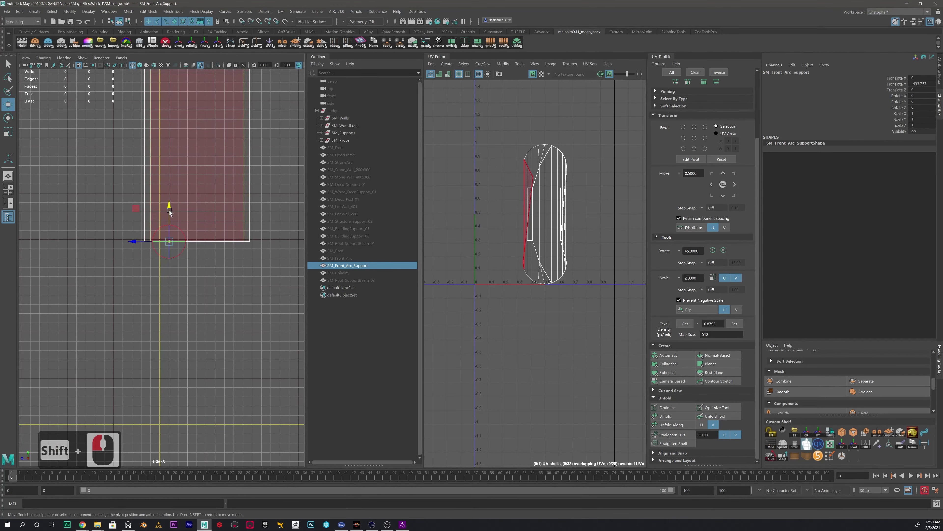
pyautogui.keyDown('alt'); pyautogui.moveTo(230, 229); pyautogui.dragTo(225, 300, button='middle'); pyautogui.keyUp('alt')
pyautogui.keyDown('alt'); pyautogui.scroll(-9, 214, 260); pyautogui.keyUp('alt')
pyautogui.keyDown('alt'); pyautogui.scroll(2, 205, 283); pyautogui.keyUp('alt')
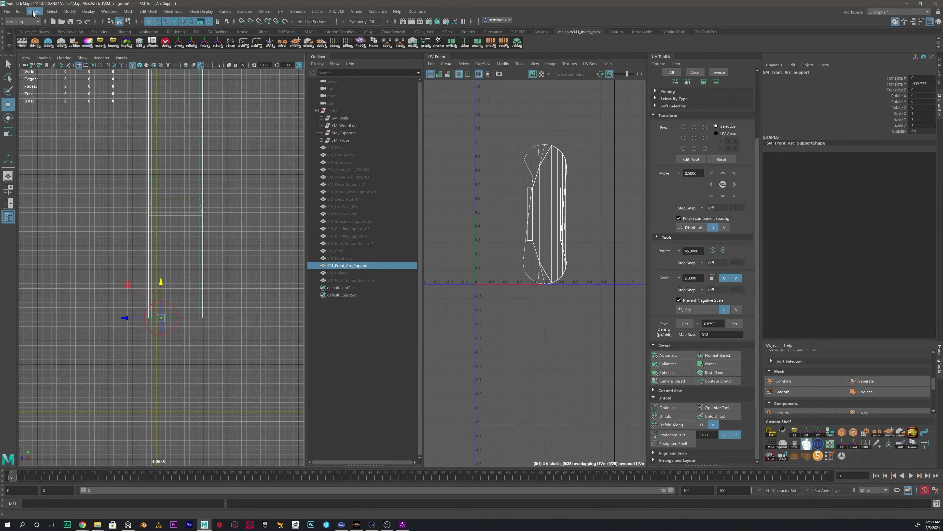
# Centre the pivot of SM_Front_Arc_Support and snap it down to the middle of the piece's base
pyautogui.click(72, 13)
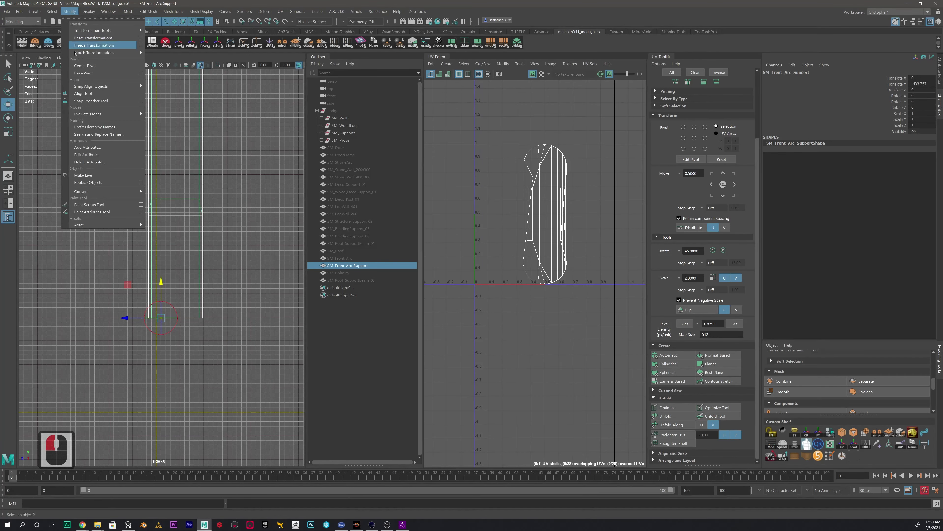
pyautogui.click(85, 66)
pyautogui.keyDown('alt'); pyautogui.scroll(-10, 190, 185); pyautogui.keyUp('alt')
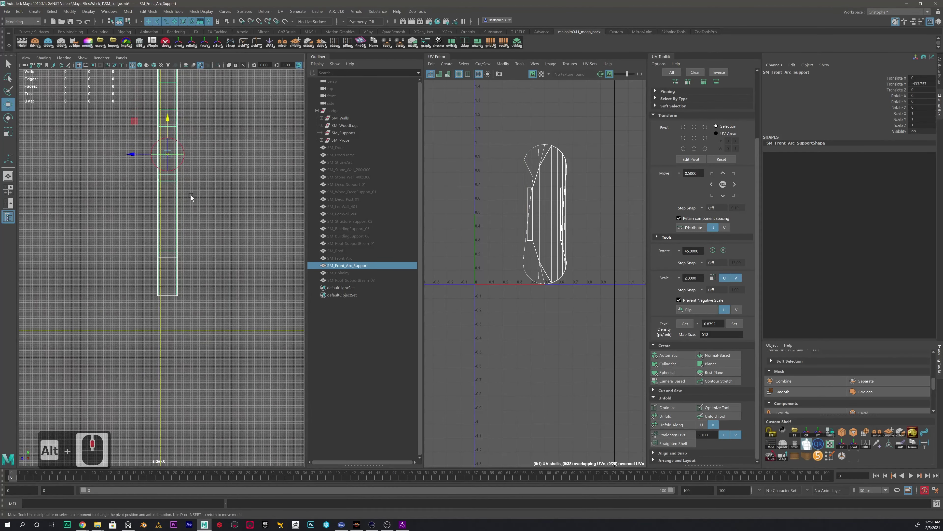
pyautogui.press('d')
pyautogui.click(166, 118)
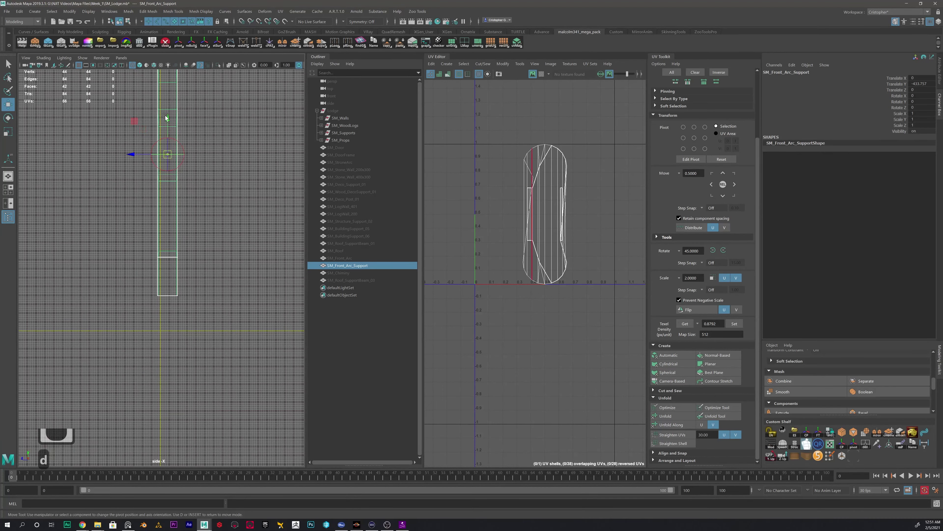
pyautogui.click(160, 272)
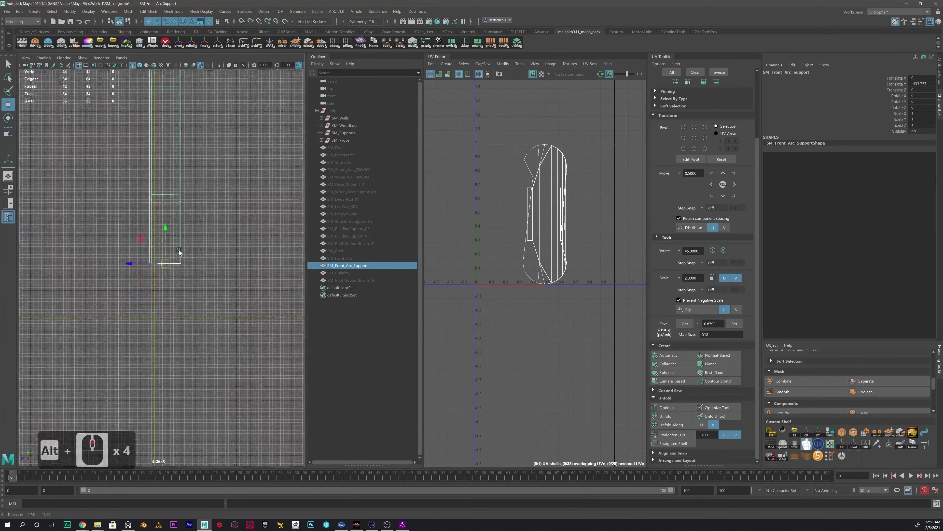
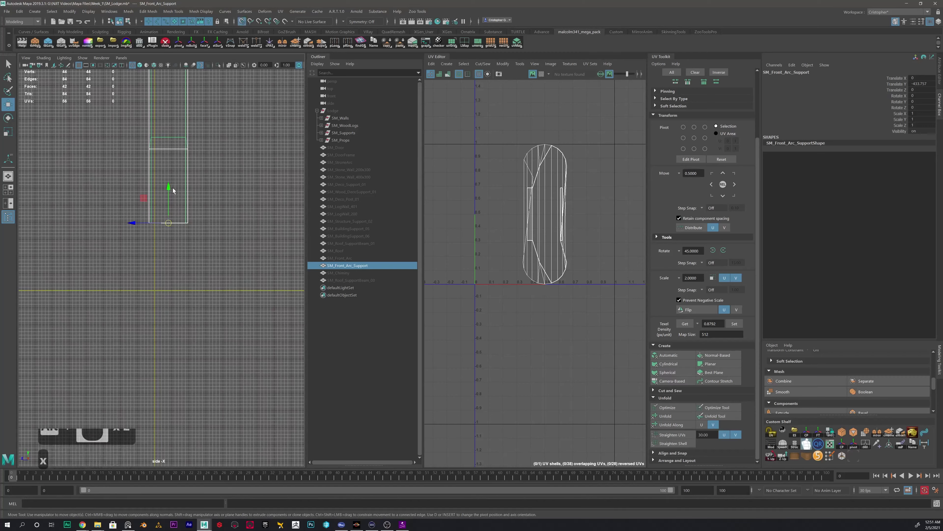
# Snap SM_Front_Arc_Support to the grid origin in the side view and check its placement in perspective
pyautogui.moveTo(170, 190); pyautogui.dragTo(154, 293)
pyautogui.press('x')
pyautogui.press('space')
pyautogui.press('space')
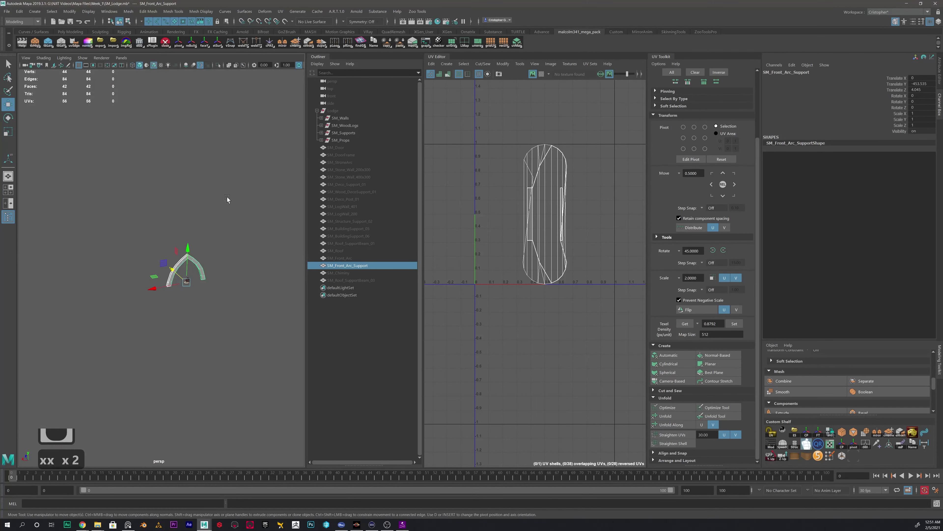
pyautogui.keyDown('alt'); pyautogui.scroll(4, 226, 199); pyautogui.keyUp('alt')
pyautogui.keyDown('alt'); pyautogui.moveTo(233, 211); pyautogui.dragTo(163, 223, button='middle'); pyautogui.keyUp('alt')
pyautogui.keyDown('alt'); pyautogui.scroll(2, 163, 223); pyautogui.keyUp('alt')
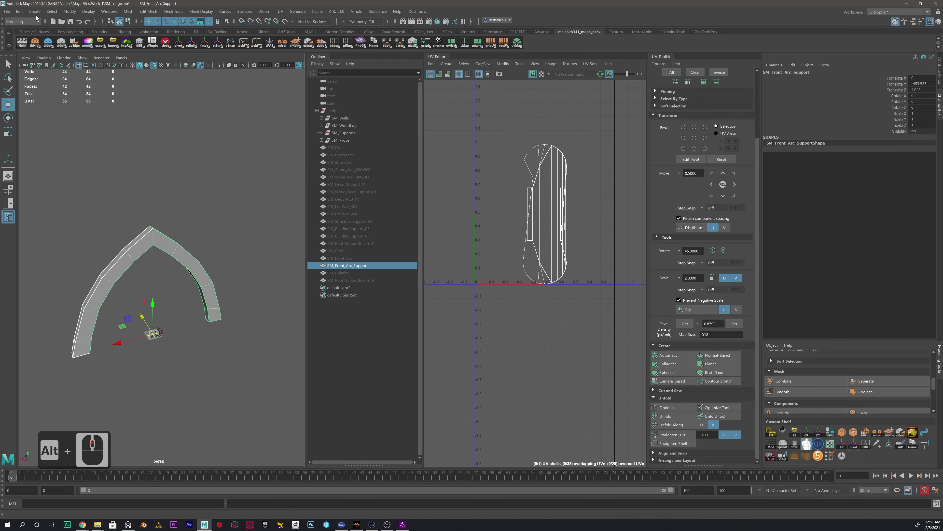
pyautogui.click(70, 11)
pyautogui.click(90, 66)
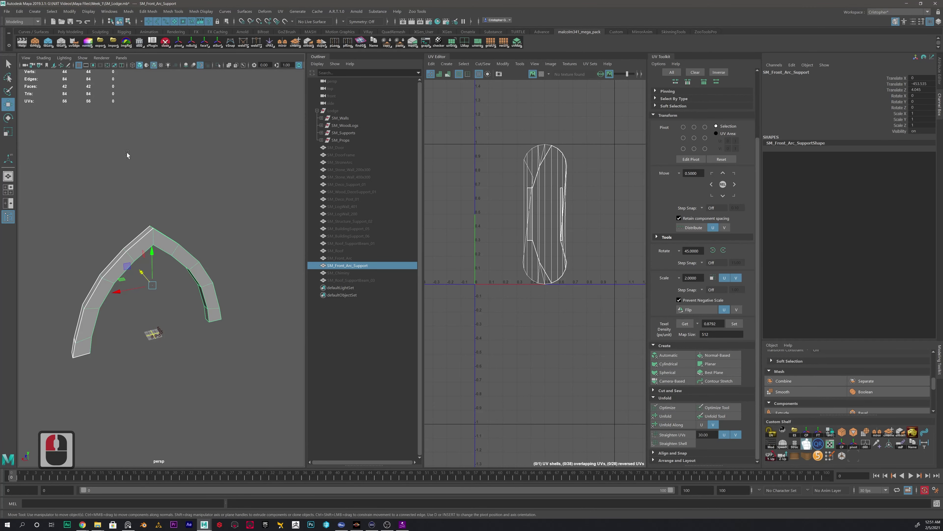
pyautogui.hotkey('ctrl', 'z')
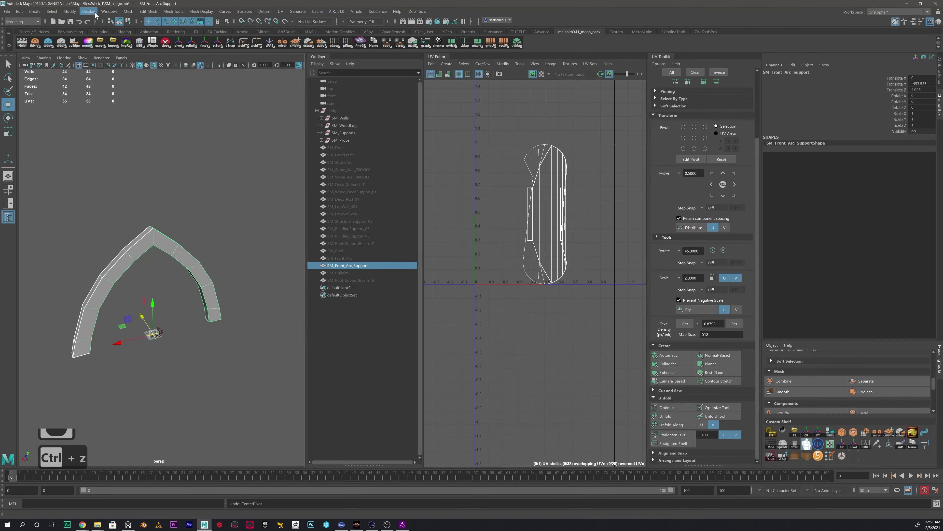
# Freeze the transformations of SM_Front_Arc_Support and hide it
pyautogui.click(69, 12)
pyautogui.click(89, 45)
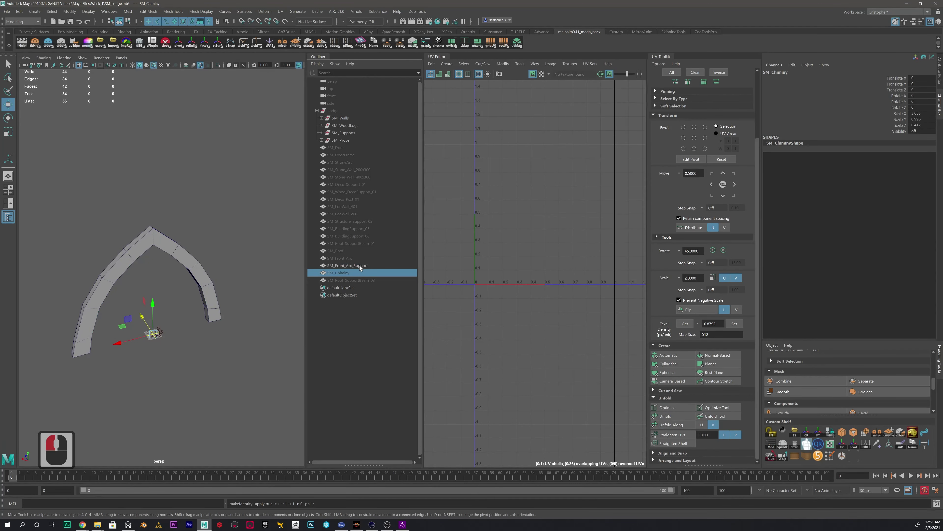
pyautogui.press('h')
# Show SM_Chiminy and inspect its base and pivot
pyautogui.click(349, 274)
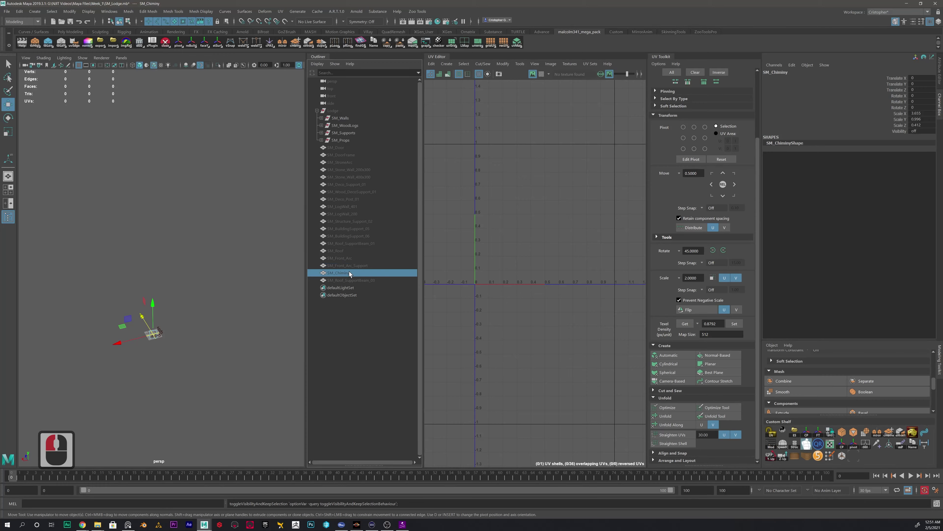
pyautogui.press('h')
pyautogui.keyDown('alt'); pyautogui.moveTo(166, 316); pyautogui.dragTo(121, 297); pyautogui.keyUp('alt')
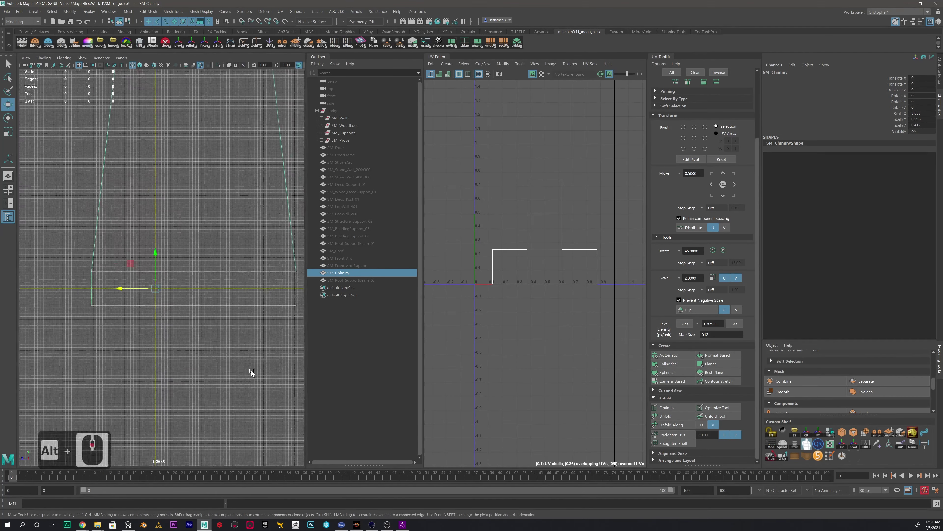
# Centre the pivot of SM_Chiminy and snap it down to the middle of the chimney's base
pyautogui.keyDown('alt'); pyautogui.scroll(-3, 252, 373); pyautogui.keyUp('alt')
pyautogui.click(68, 13)
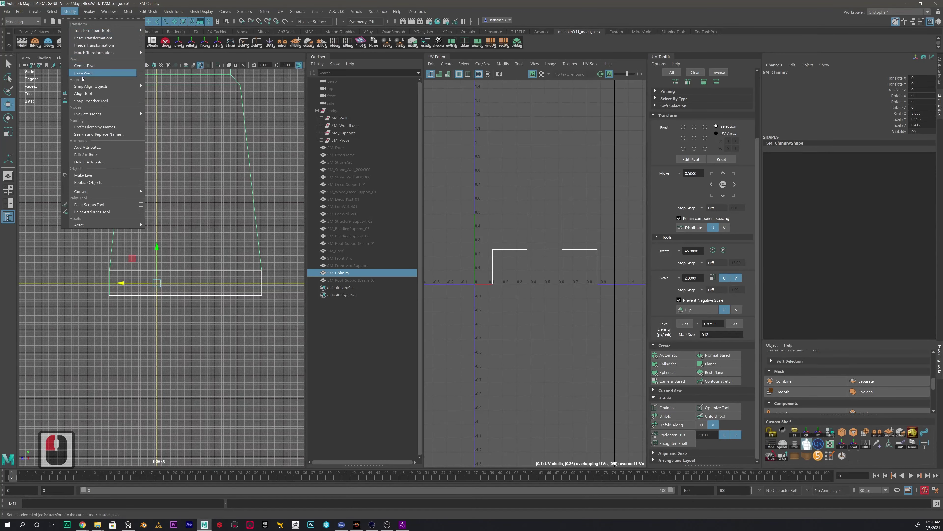
pyautogui.click(85, 72)
pyautogui.scroll(-2, 204, 160)
pyautogui.keyDown('alt'); pyautogui.moveTo(205, 161); pyautogui.dragTo(192, 208, button='middle'); pyautogui.keyUp('alt')
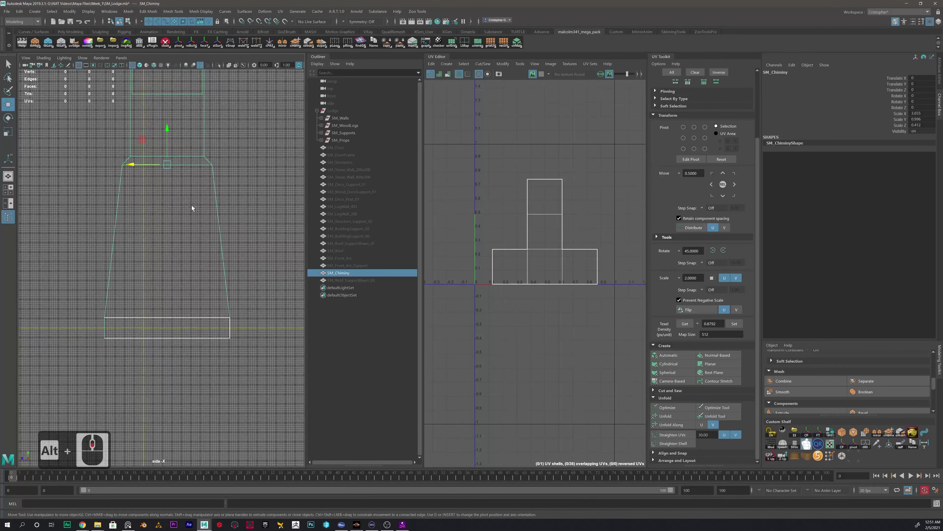
pyautogui.press('d')
pyautogui.click(168, 128)
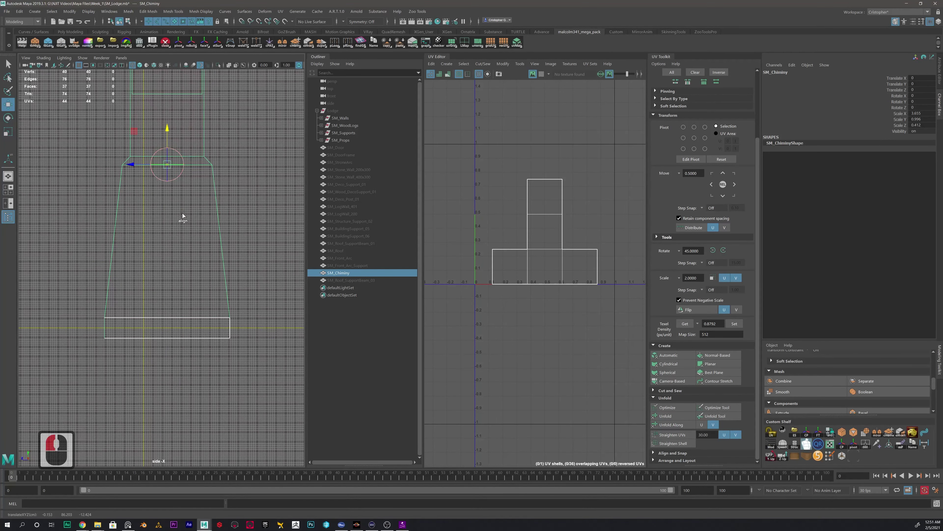
pyautogui.keyDown('shift'); pyautogui.click(167, 336); pyautogui.keyUp('shift')
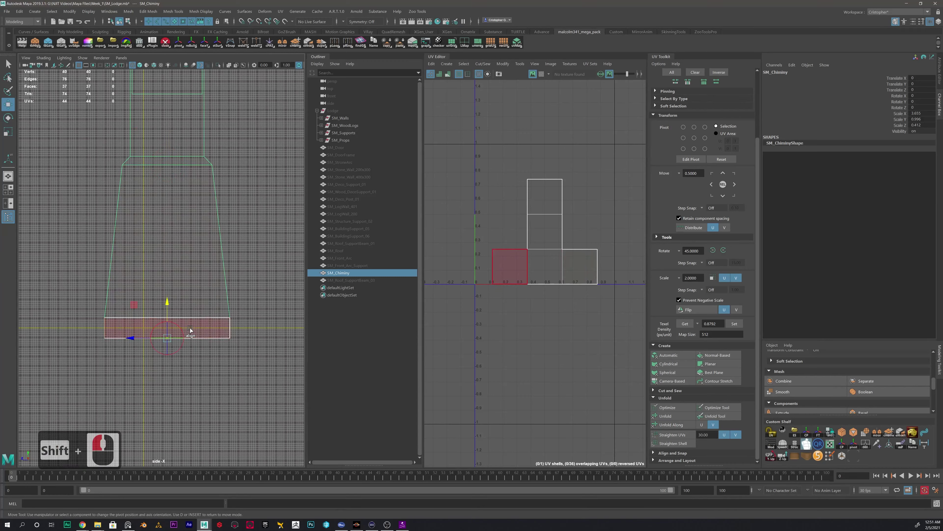
pyautogui.press('d')
# Snap SM_Chiminy by its base pivot to the grid origin in the side view and check its placement in perspective
pyautogui.keyDown('alt'); pyautogui.scroll(1, 180, 346); pyautogui.keyUp('alt')
pyautogui.keyDown('alt'); pyautogui.moveTo(181, 345); pyautogui.dragTo(213, 344, button='middle'); pyautogui.keyUp('alt')
pyautogui.press('x')
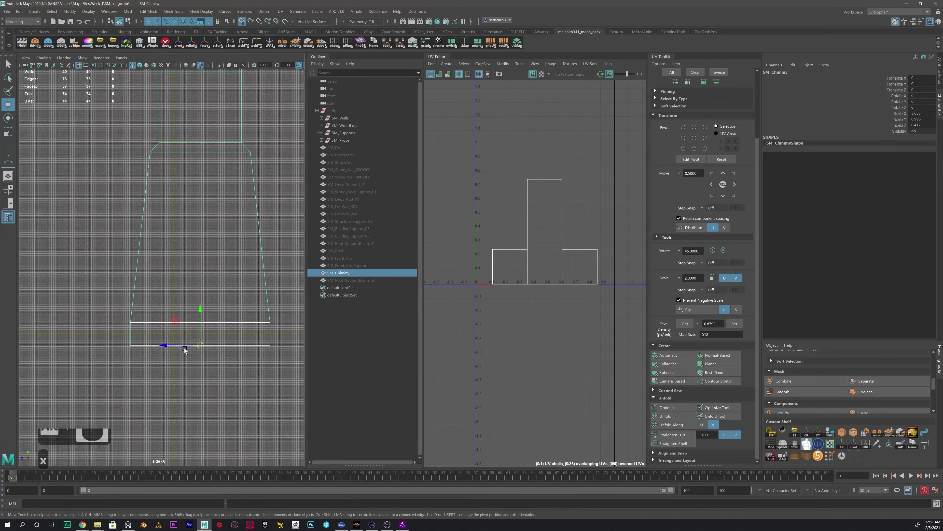
pyautogui.moveTo(201, 345); pyautogui.dragTo(177, 336)
pyautogui.press('space')
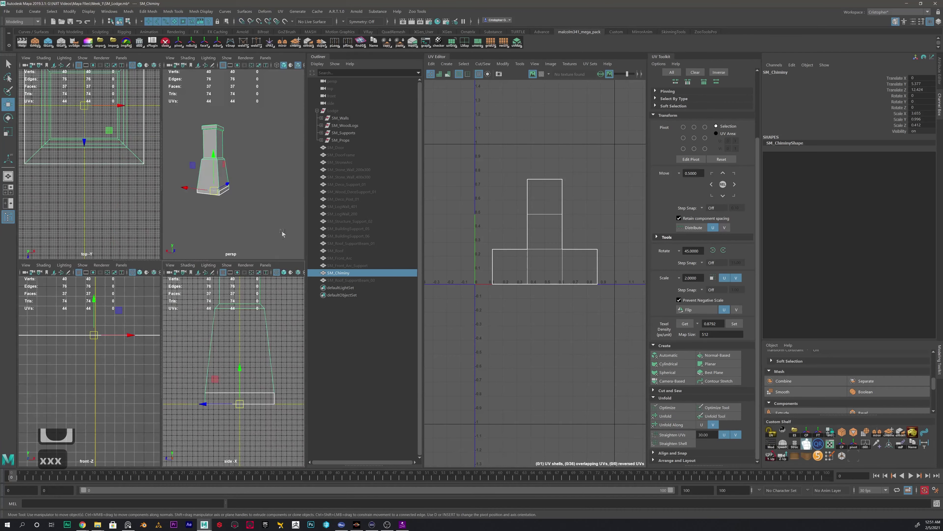
pyautogui.press('space')
pyautogui.keyDown('alt'); pyautogui.moveTo(211, 237); pyautogui.dragTo(199, 272); pyautogui.keyUp('alt')
pyautogui.keyDown('alt'); pyautogui.moveTo(200, 272); pyautogui.dragTo(209, 267, button='middle'); pyautogui.keyUp('alt')
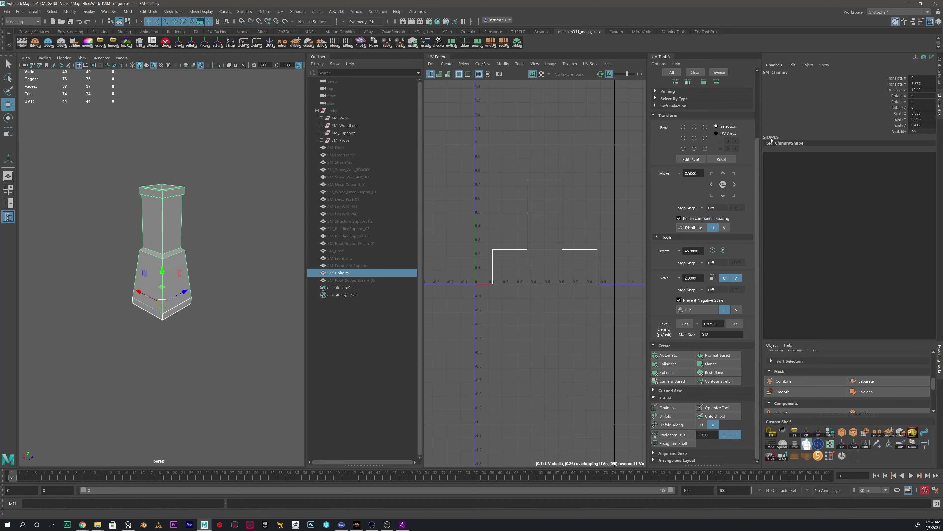
# Freeze the transformations of SM_Chiminy and hide it
pyautogui.press('z')
pyautogui.keyDown('alt'); pyautogui.moveTo(166, 257); pyautogui.dragTo(188, 240, button='middle'); pyautogui.keyUp('alt')
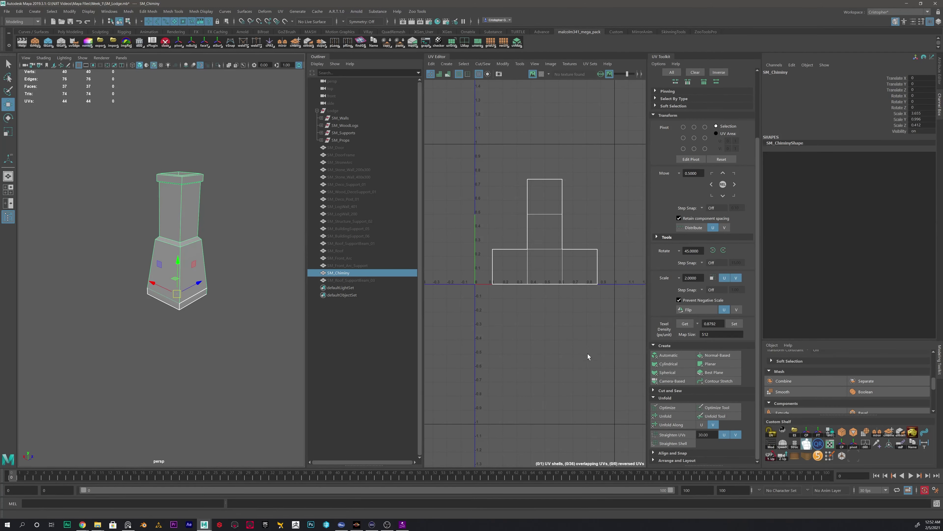
pyautogui.keyDown('alt'); pyautogui.moveTo(221, 271); pyautogui.dragTo(192, 245); pyautogui.keyUp('alt')
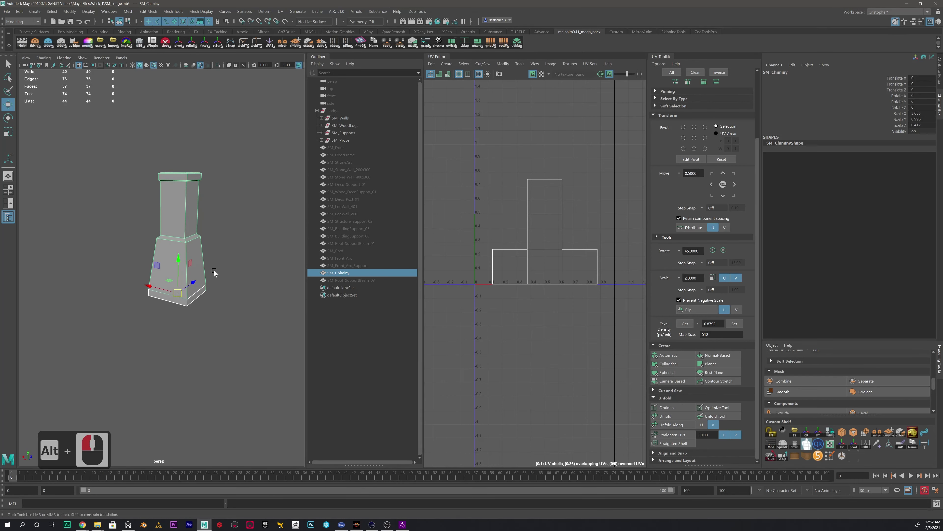
pyautogui.keyDown('alt'); pyautogui.moveTo(156, 239); pyautogui.dragTo(156, 261, button='middle'); pyautogui.keyUp('alt')
pyautogui.click(33, 12)
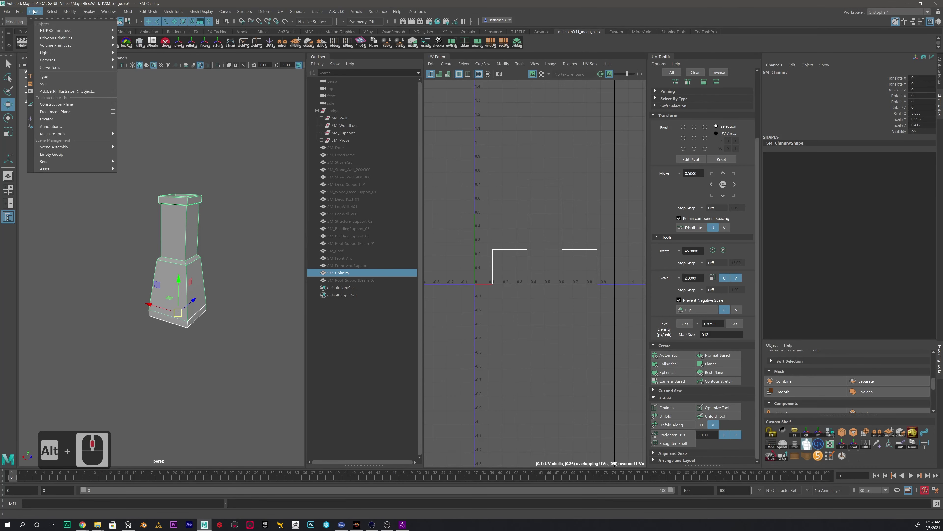
pyautogui.moveTo(70, 12)
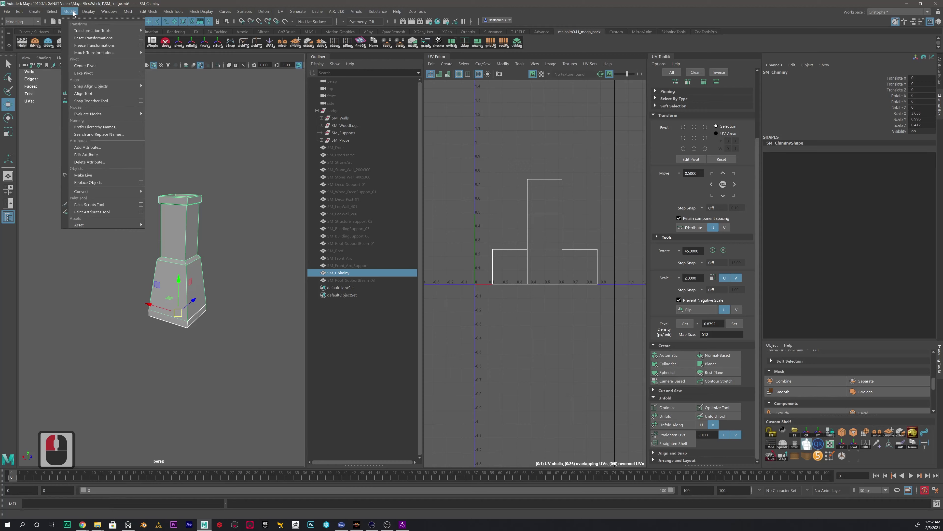
pyautogui.click(82, 48)
pyautogui.keyDown('alt'); pyautogui.moveTo(182, 260); pyautogui.dragTo(197, 288, button='right'); pyautogui.keyUp('alt')
pyautogui.keyDown('alt'); pyautogui.moveTo(192, 288); pyautogui.dragTo(188, 232, button='middle'); pyautogui.keyUp('alt')
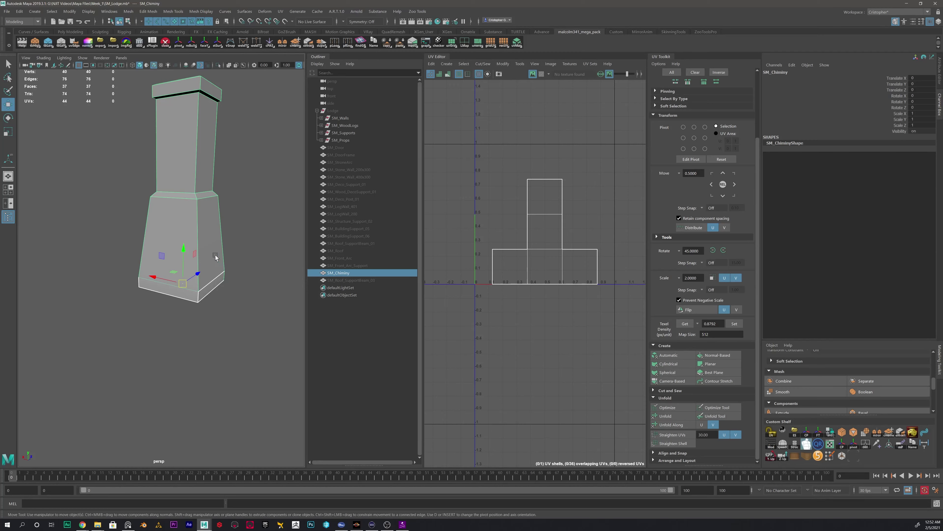
pyautogui.click(339, 274)
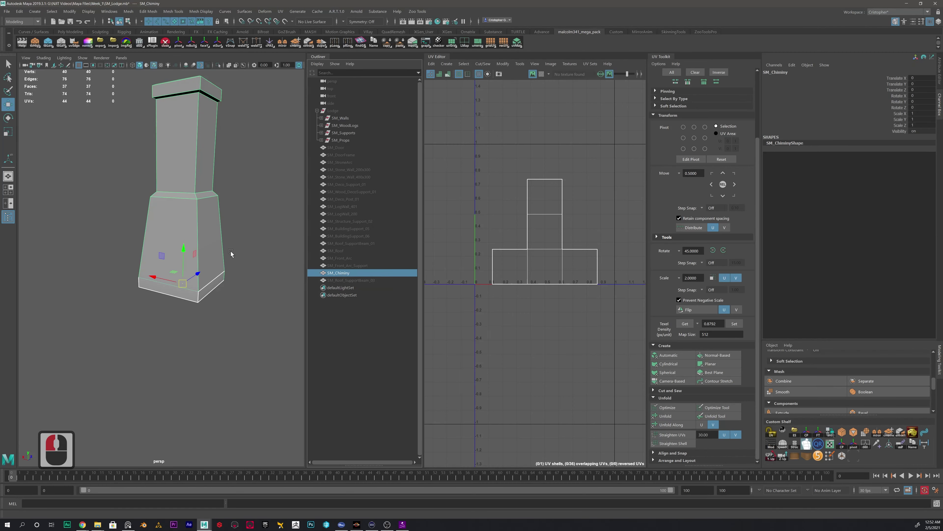
pyautogui.press('h')
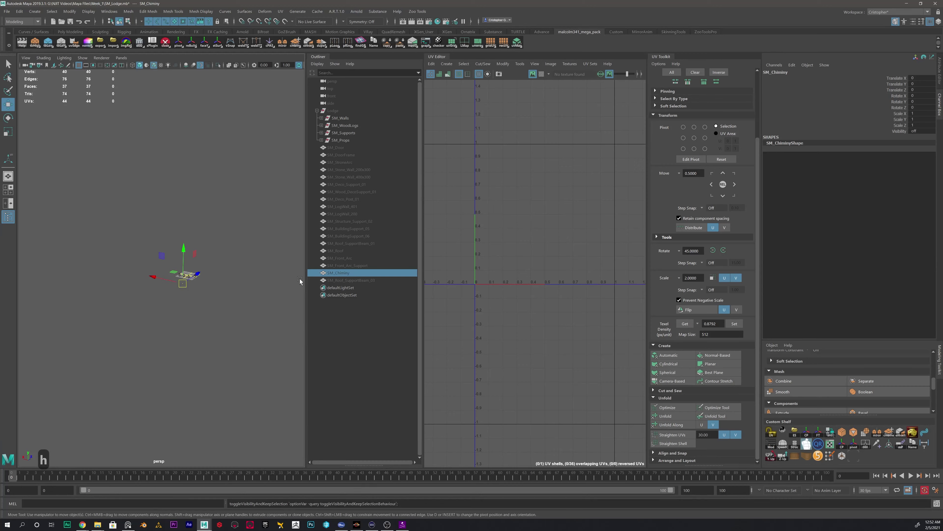
# Show SM_Roof_SupportBeam_03, frame it in the view and centre its pivot
pyautogui.click(344, 281)
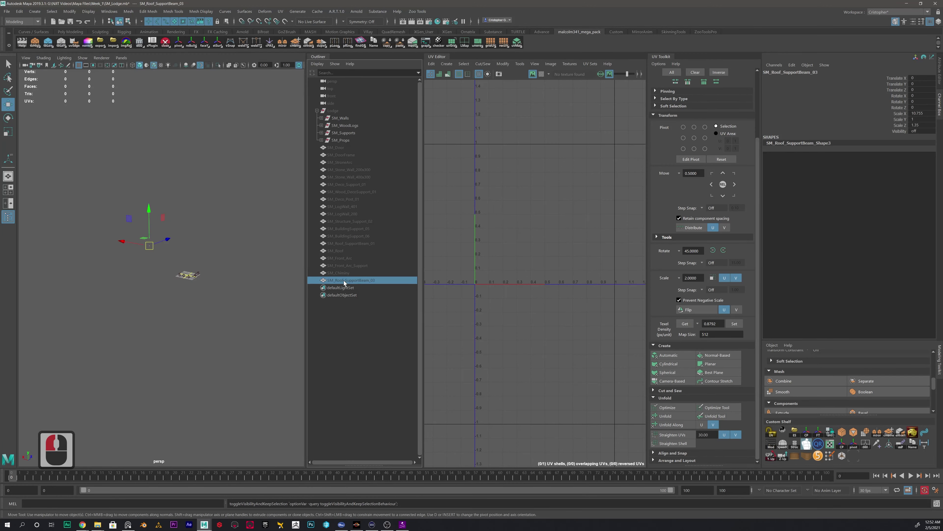
pyautogui.press('h')
pyautogui.press('f')
pyautogui.keyDown('alt'); pyautogui.moveTo(230, 287); pyautogui.dragTo(175, 207); pyautogui.keyUp('alt')
pyautogui.click(39, 12)
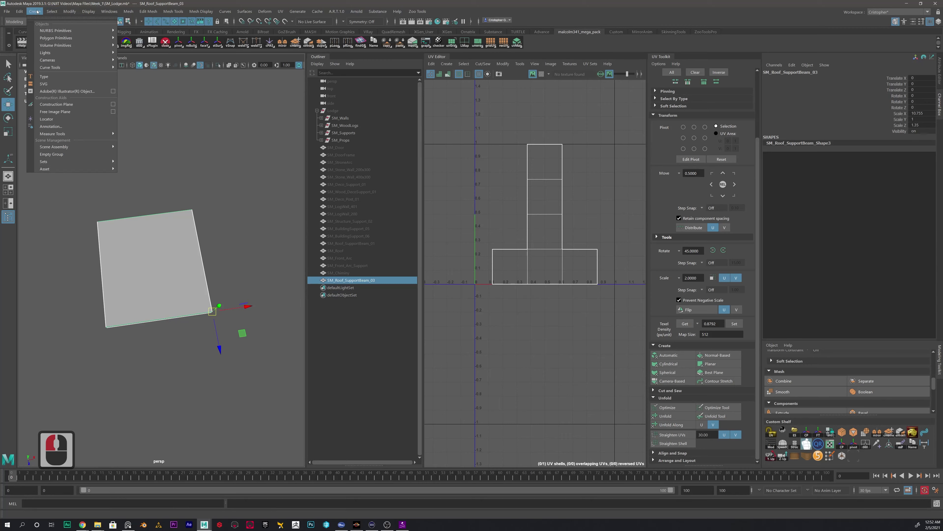
pyautogui.moveTo(58, 12)
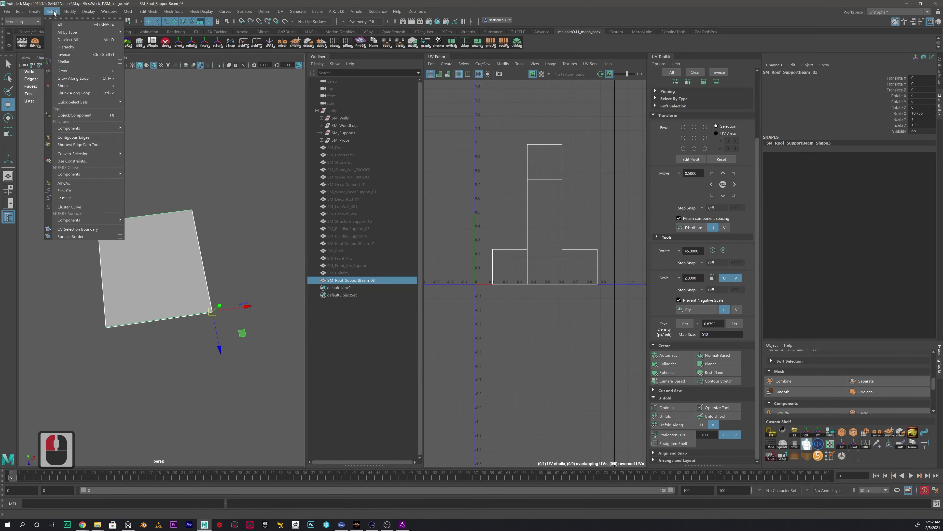
pyautogui.click(81, 66)
# Snap SM_Roof_SupportBeam_03 along the Z axis to the grid origin in the side view and check its placement in the other views
pyautogui.press('space')
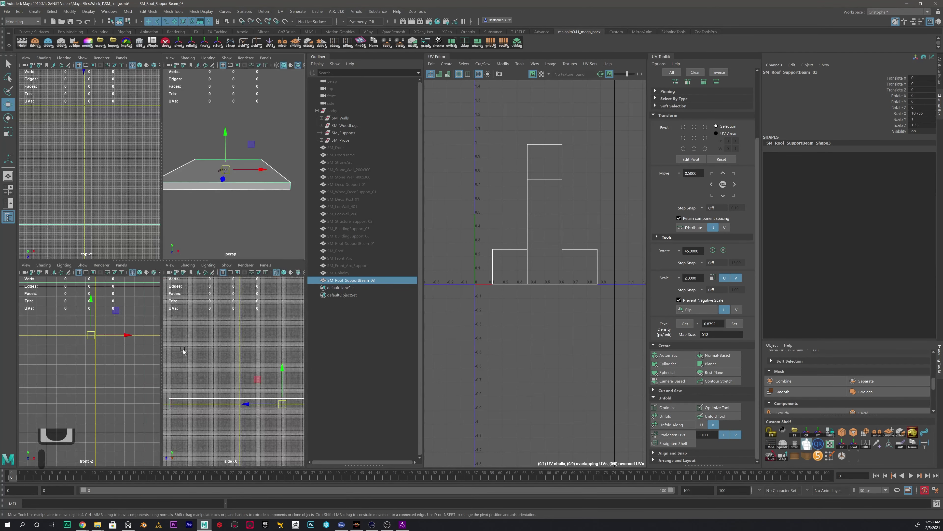
pyautogui.press('space')
pyautogui.keyDown('alt'); pyautogui.moveTo(247, 379); pyautogui.dragTo(210, 335, button='middle'); pyautogui.keyUp('alt')
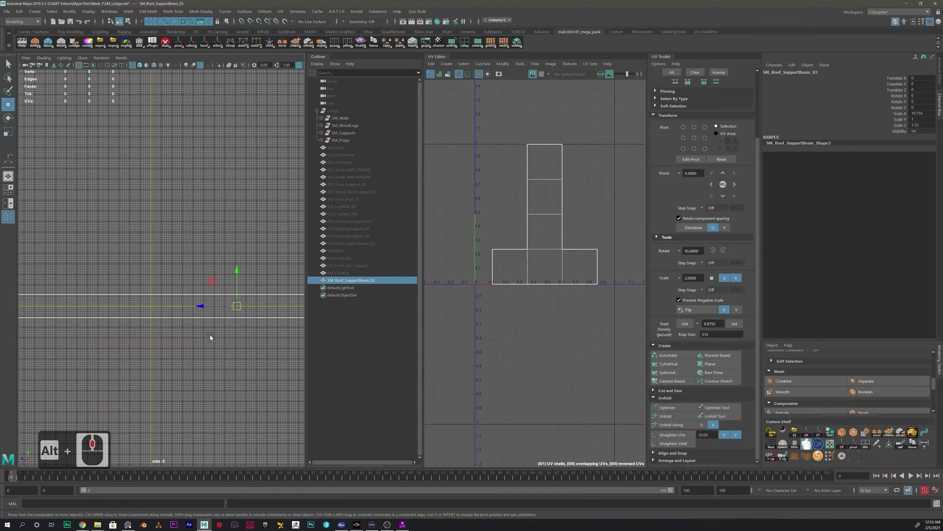
pyautogui.press('x')
pyautogui.moveTo(200, 306); pyautogui.dragTo(151, 307)
pyautogui.scroll(-3, 169, 298)
pyautogui.press('space')
pyautogui.scroll(-9, 95, 355)
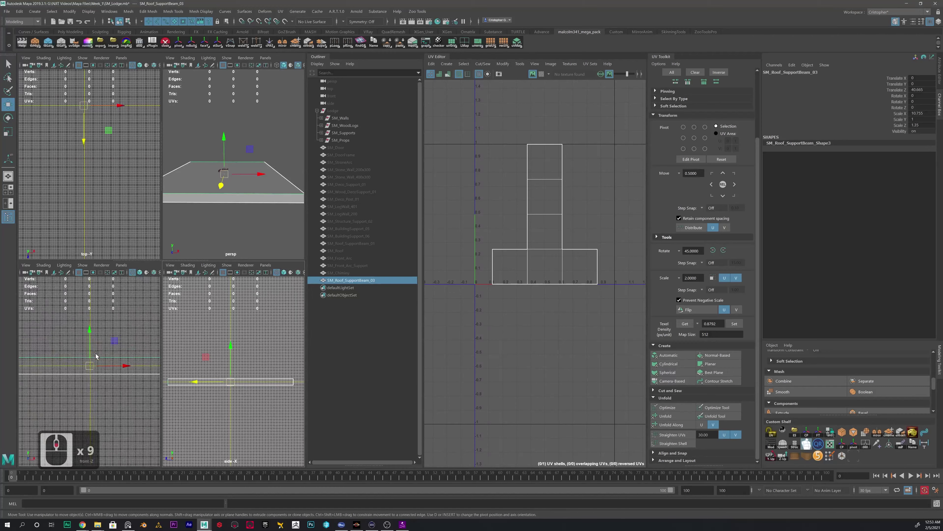
pyautogui.scroll(-1, 96, 355)
pyautogui.scroll(9, 102, 153)
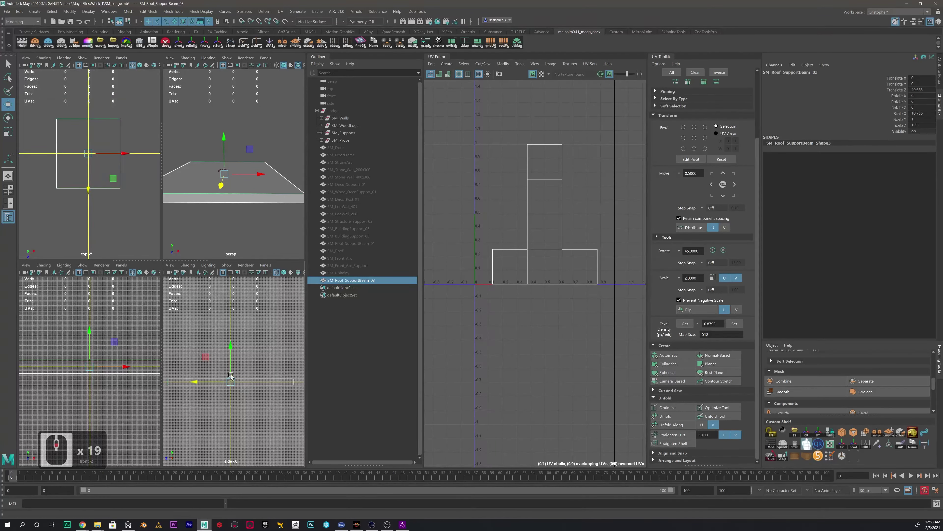
pyautogui.press('space')
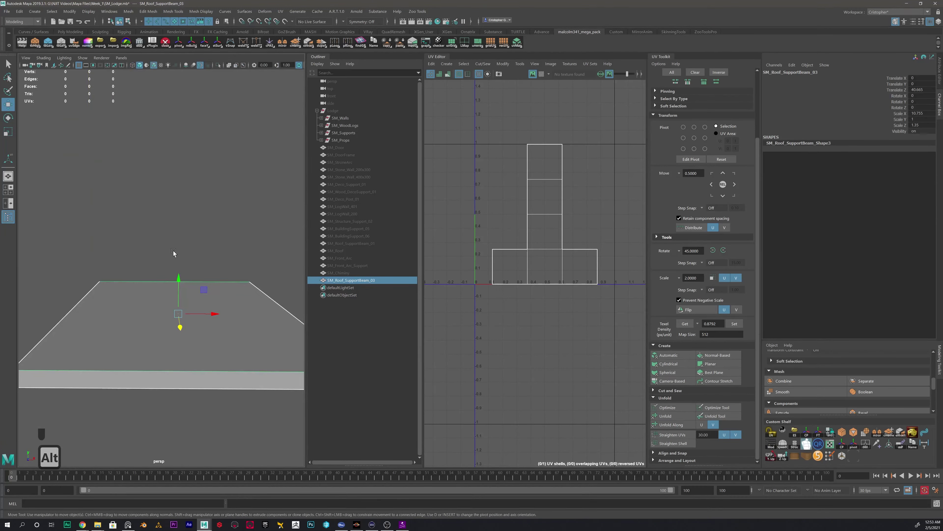
pyautogui.keyDown('alt'); pyautogui.moveTo(208, 219); pyautogui.dragTo(95, 40, button='middle'); pyautogui.keyUp('alt')
# Freeze the transformations of SM_Roof_SupportBeam_03 and hide it
pyautogui.click(69, 11)
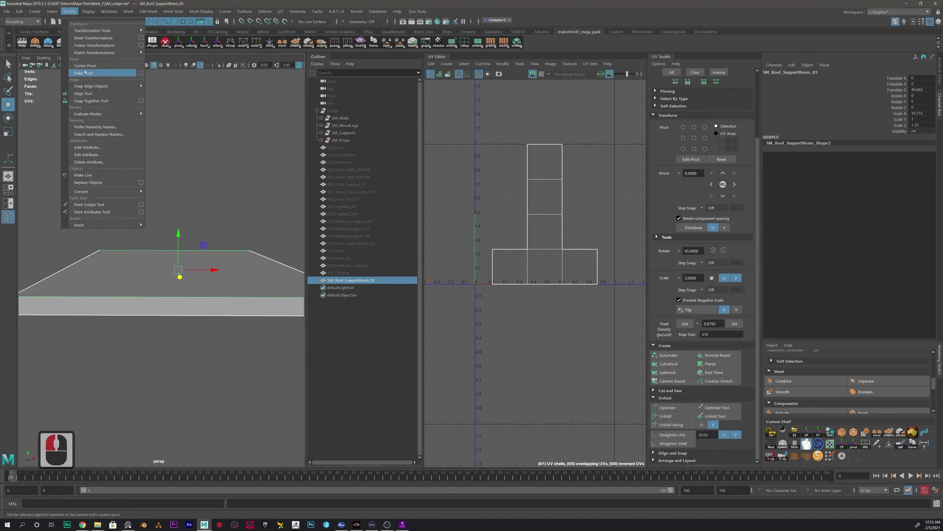
pyautogui.click(94, 44)
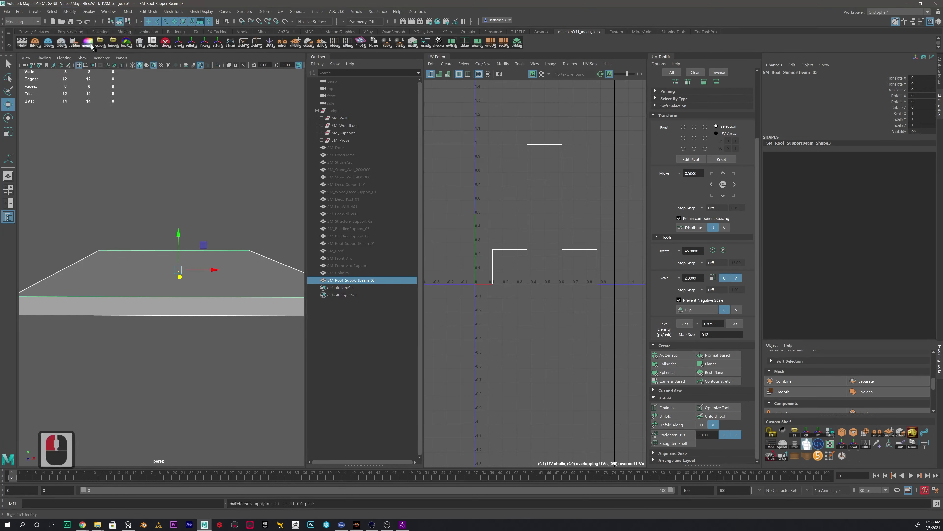
pyautogui.keyDown('alt'); pyautogui.moveTo(229, 256); pyautogui.dragTo(312, 253); pyautogui.keyUp('alt')
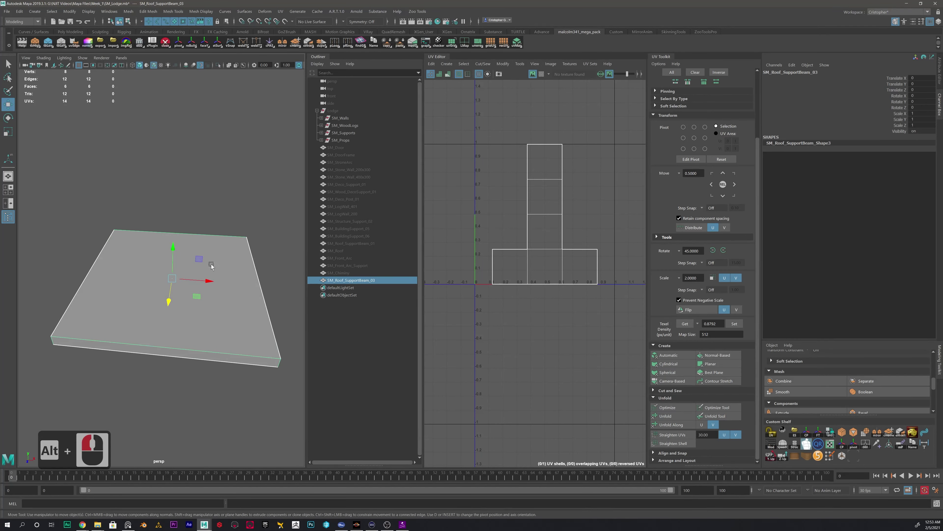
pyautogui.press('h')
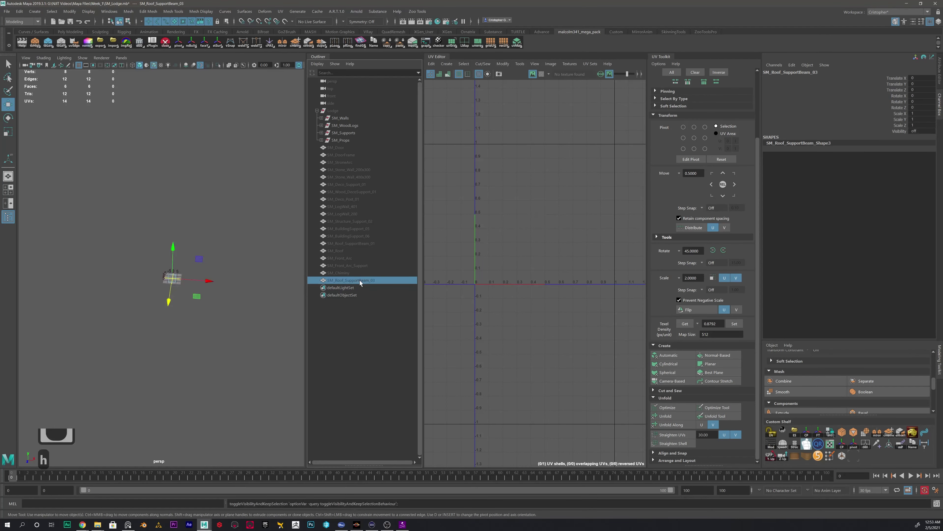
# Save the scene and unhide all modular pieces from SM_Door to SM_Roof_SupportBeam_03
pyautogui.hotkey('ctrl', 's')
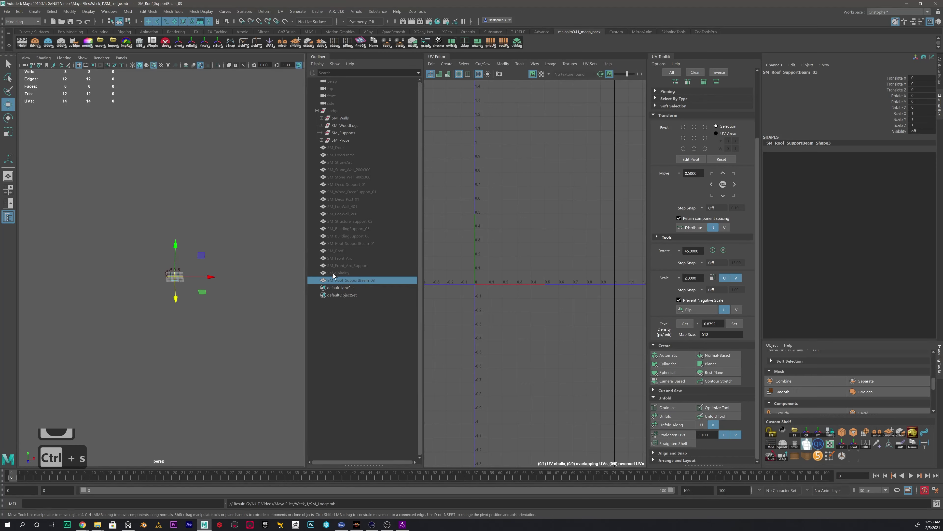
pyautogui.keyDown('shift'); pyautogui.click(344, 148); pyautogui.keyUp('shift')
pyautogui.hotkey('shift', 'h')
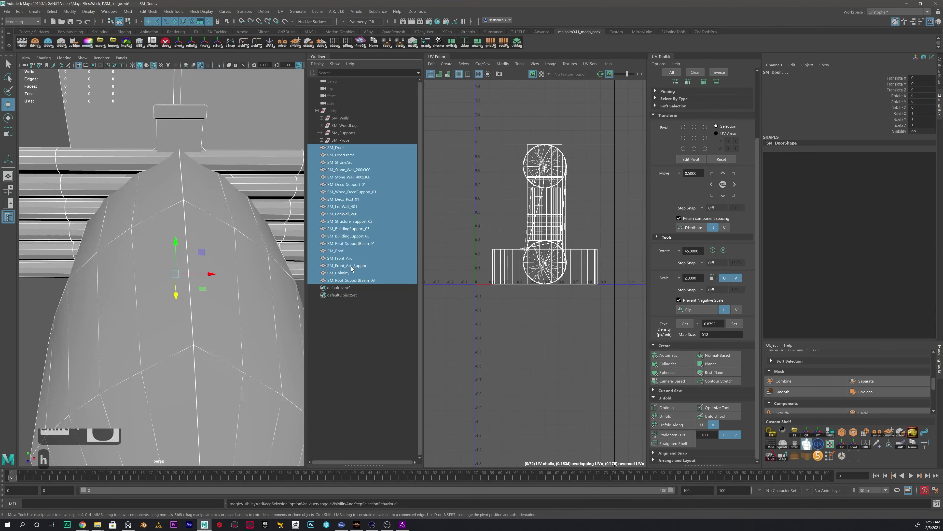
pyautogui.scroll(-6, 241, 245)
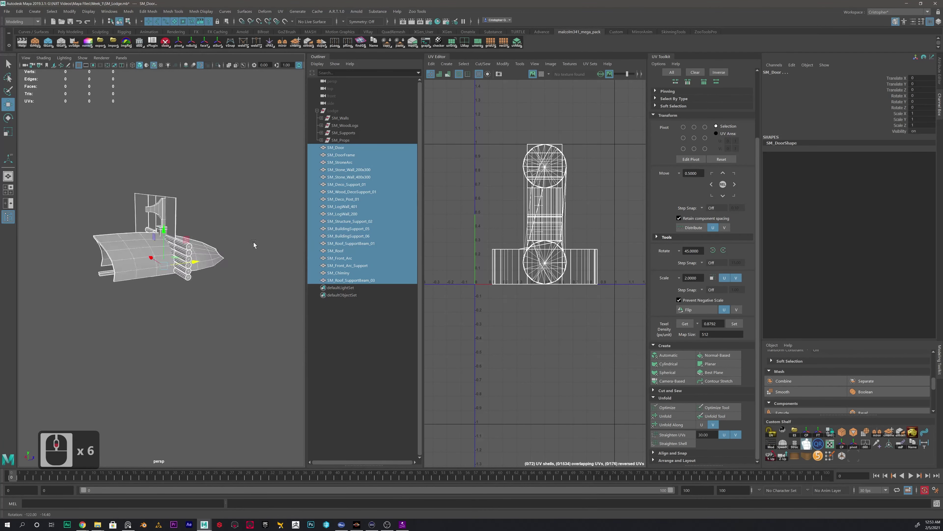